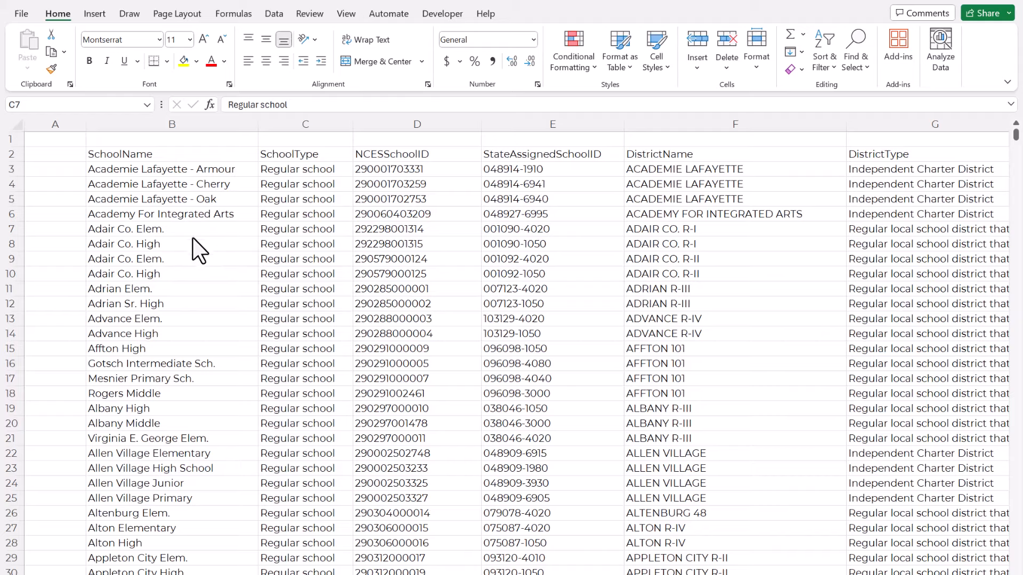
Examine the school records and their columns from SchoolName across to StateAssignedDistrictID.
{"action": "left_click", "coordinate": [183, 217]}
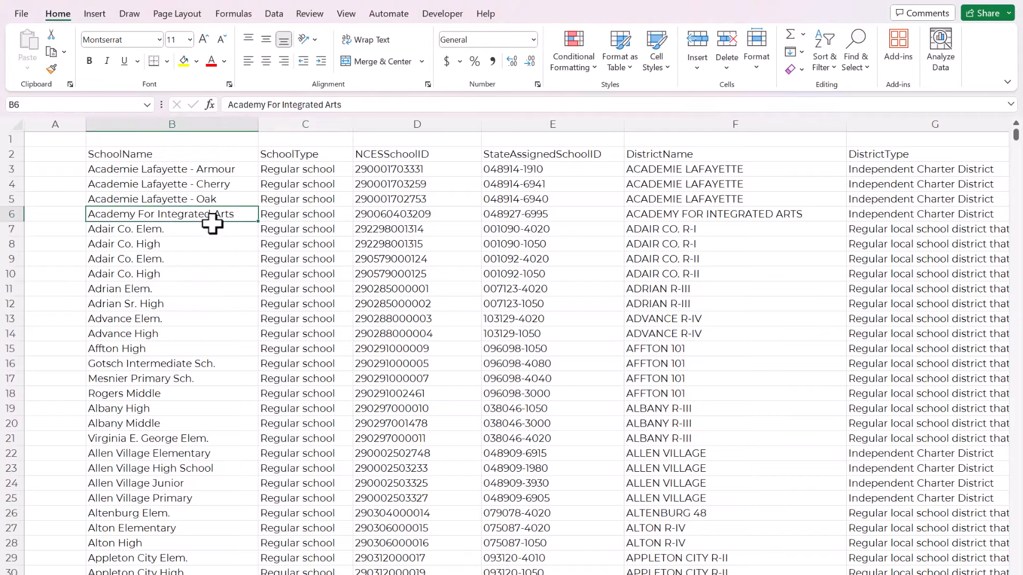
{"action": "scroll", "coordinate": [258, 283], "scroll_direction": "down", "scroll_amount": 13}
{"action": "scroll", "coordinate": [328, 303], "scroll_direction": "up", "scroll_amount": 11}
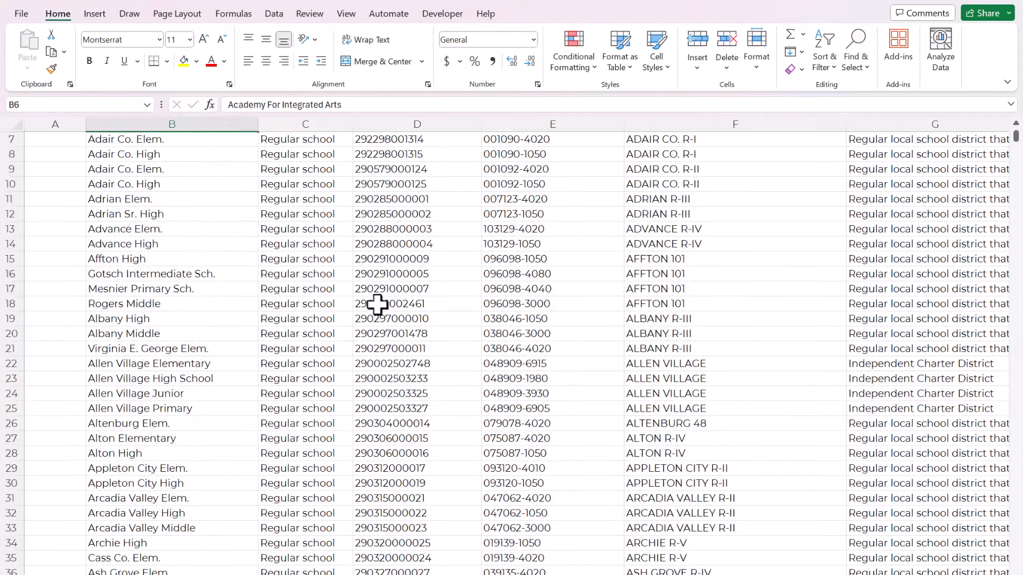
{"action": "scroll", "coordinate": [377, 305], "scroll_direction": "up", "scroll_amount": 2}
{"action": "left_click_drag", "start_coordinate": [137, 164], "coordinate": [155, 379]}
{"action": "left_click_drag", "start_coordinate": [394, 162], "coordinate": [533, 394]}
{"action": "left_click_drag", "start_coordinate": [680, 163], "coordinate": [673, 421]}
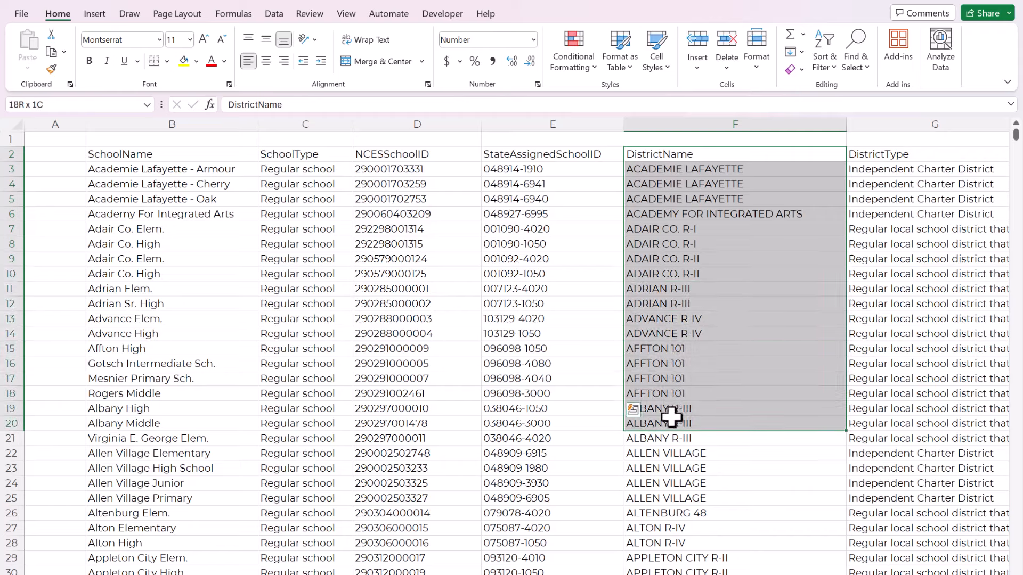
{"action": "left_click", "coordinate": [875, 173]}
{"action": "key", "text": "Right"}
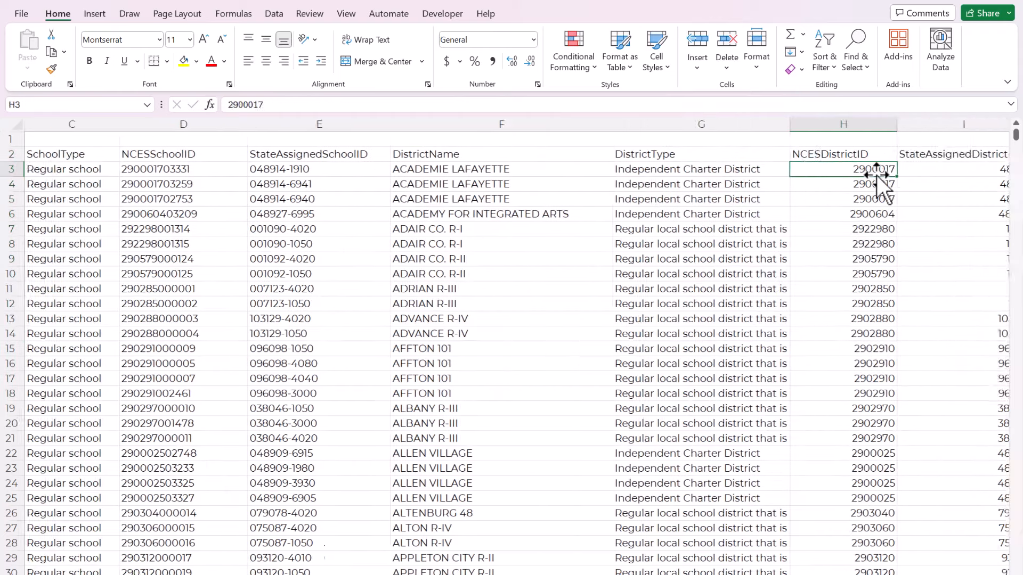
{"action": "key", "text": "Right"}
{"action": "key", "text": "Left"}
{"action": "key", "text": "Left"}
{"action": "key", "text": "Left"}
{"action": "key", "text": "Left"}
{"action": "key", "text": "Left"}
{"action": "key", "text": "Left"}
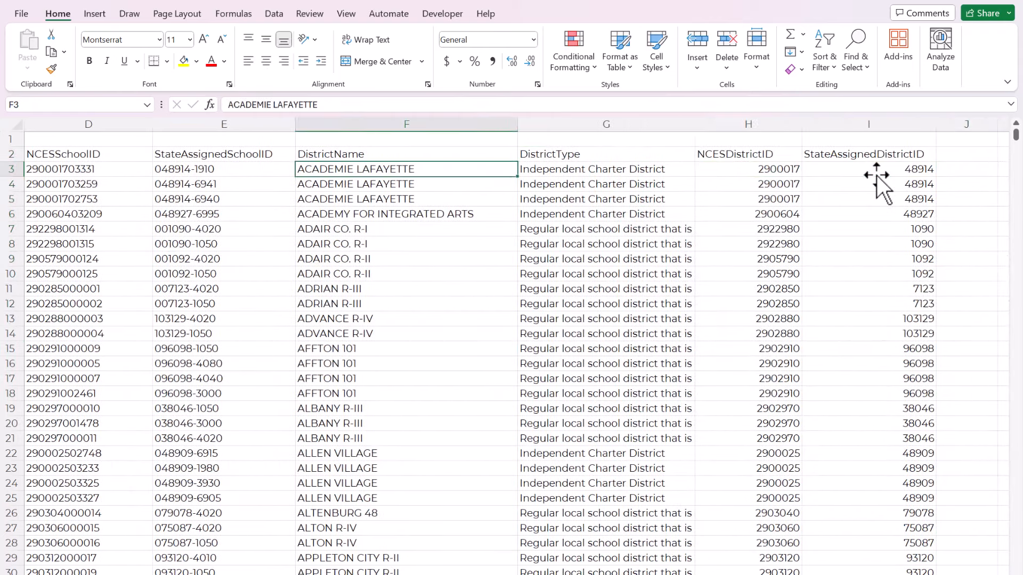
{"action": "key", "text": "Left"}
{"action": "key", "text": "Left"}
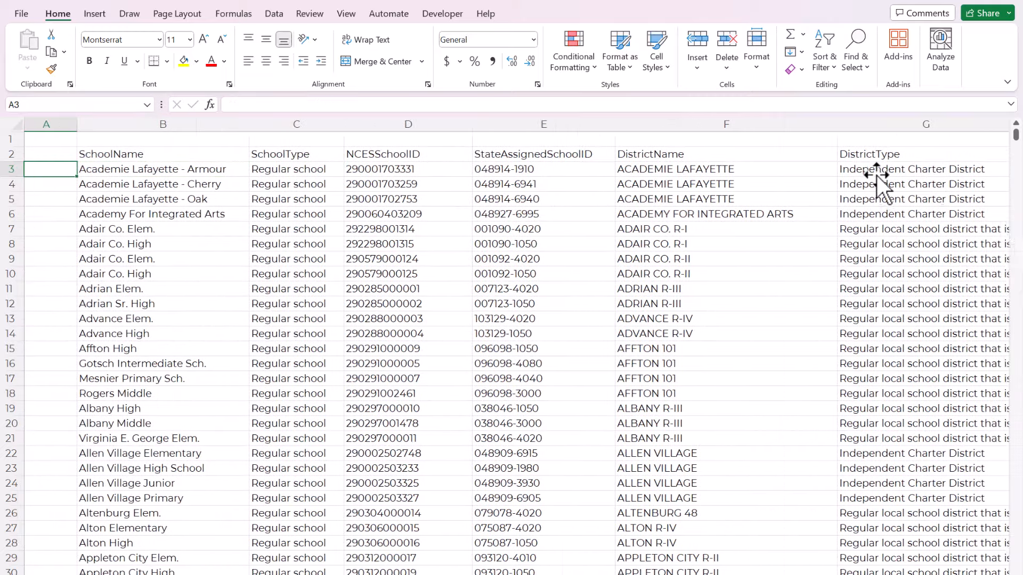
{"action": "key", "text": "Right"}
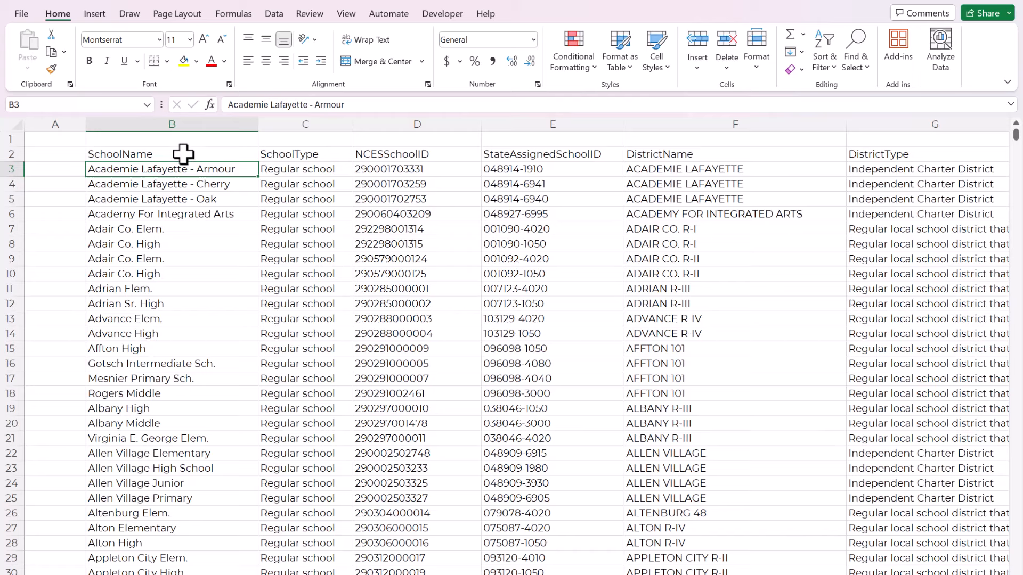
Examine the unformatted data block from SchoolName to DistrictName, comparing individual school and district entries.
{"action": "left_click_drag", "start_coordinate": [182, 154], "coordinate": [742, 283]}
{"action": "left_click", "coordinate": [379, 243]}
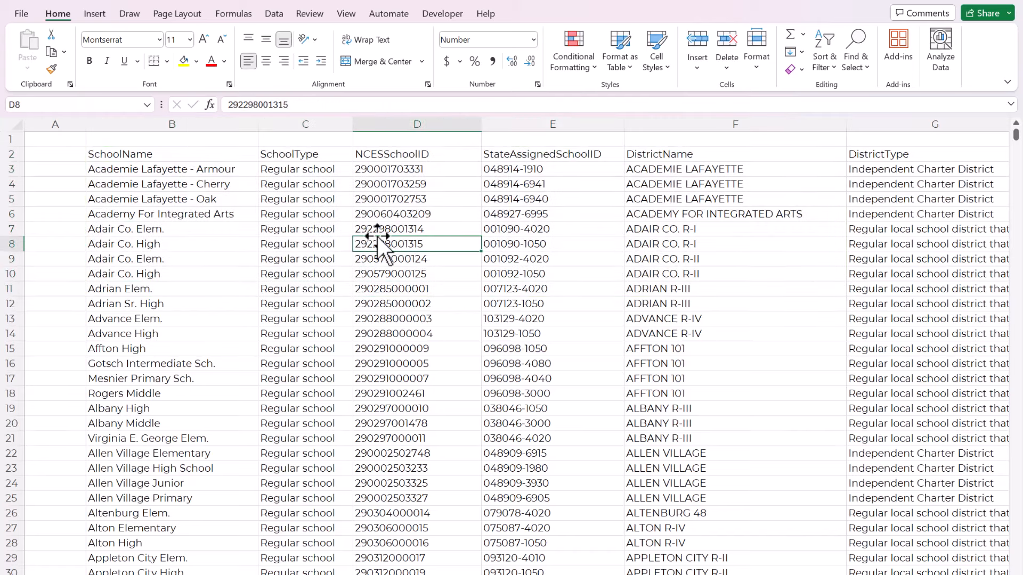
{"action": "left_click", "coordinate": [222, 216]}
{"action": "left_click", "coordinate": [167, 185]}
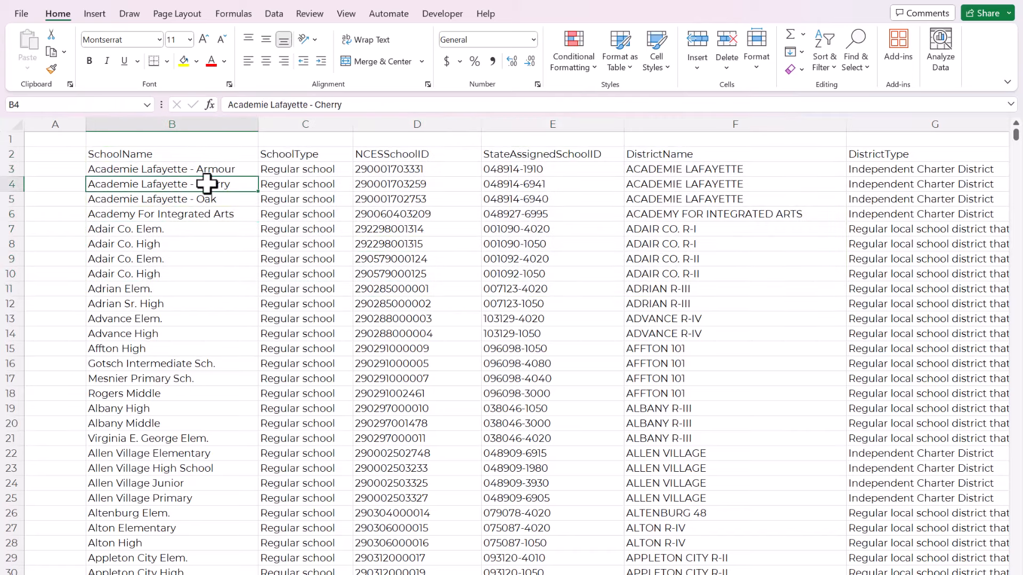
{"action": "left_click", "coordinate": [678, 184]}
{"action": "left_click", "coordinate": [316, 186]}
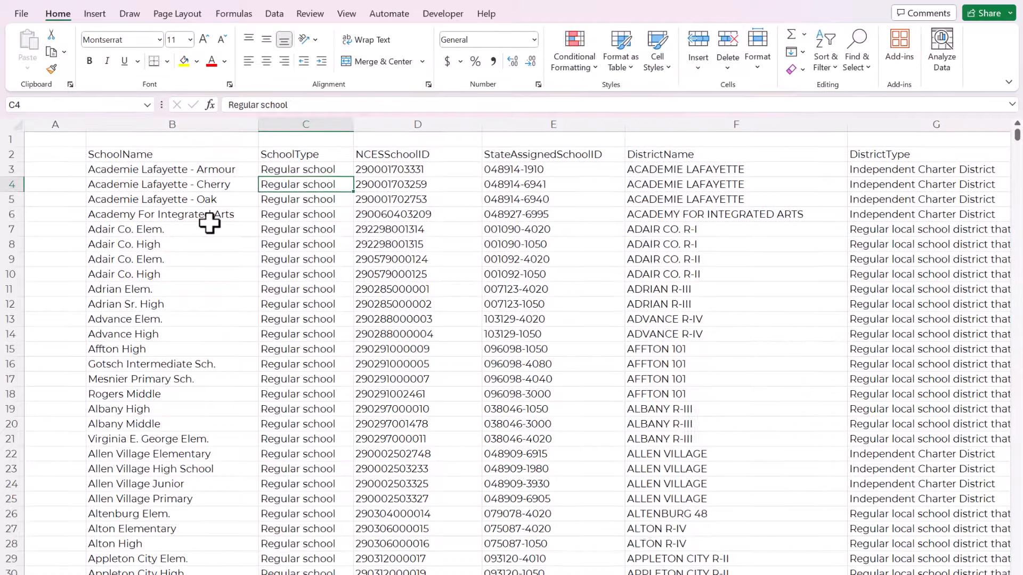
{"action": "left_click_drag", "start_coordinate": [166, 158], "coordinate": [711, 387]}
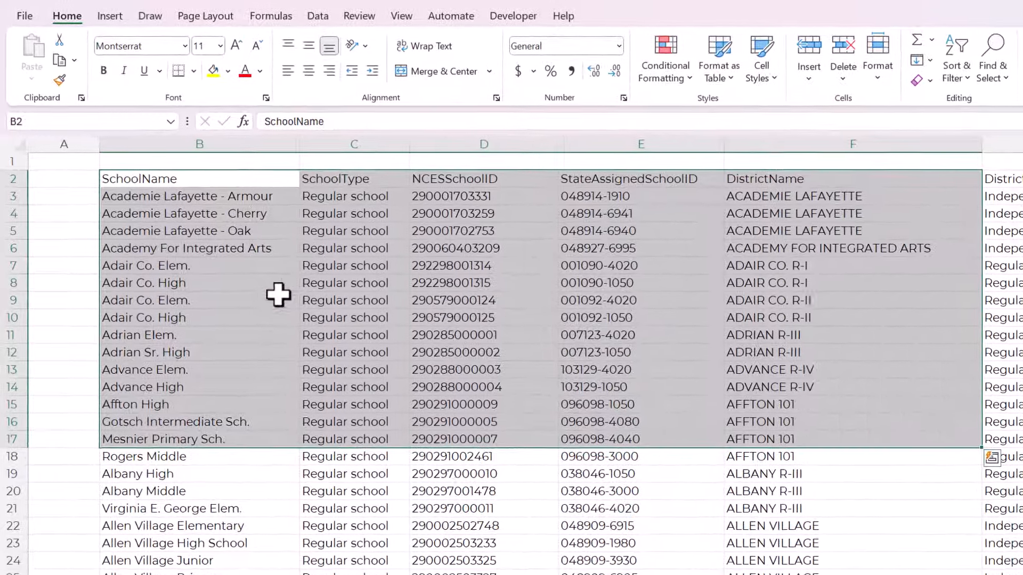
{"action": "left_click", "coordinate": [271, 292]}
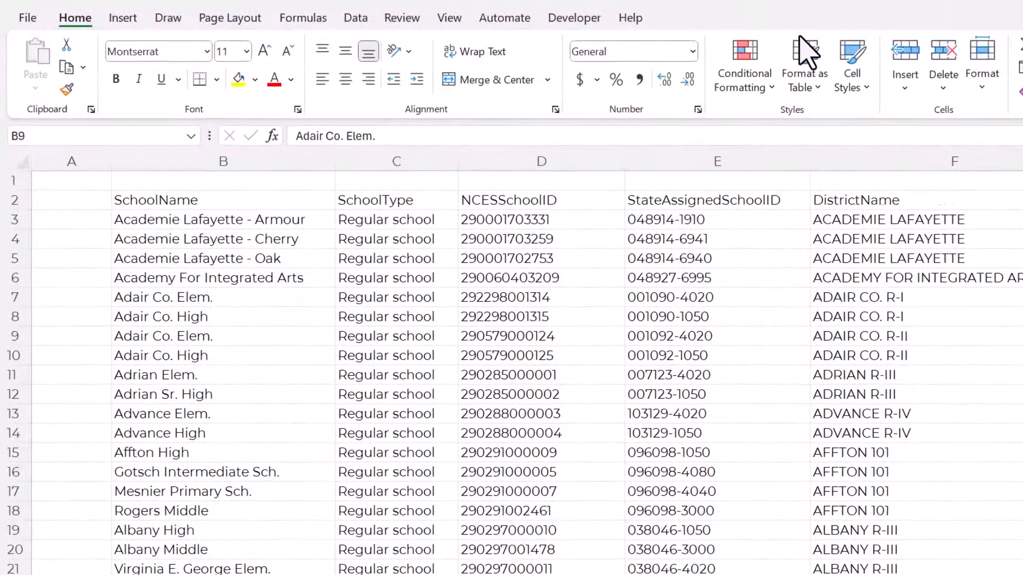
Convert the school data range B2:I2129 into a table with headers.
{"action": "left_click", "coordinate": [253, 252]}
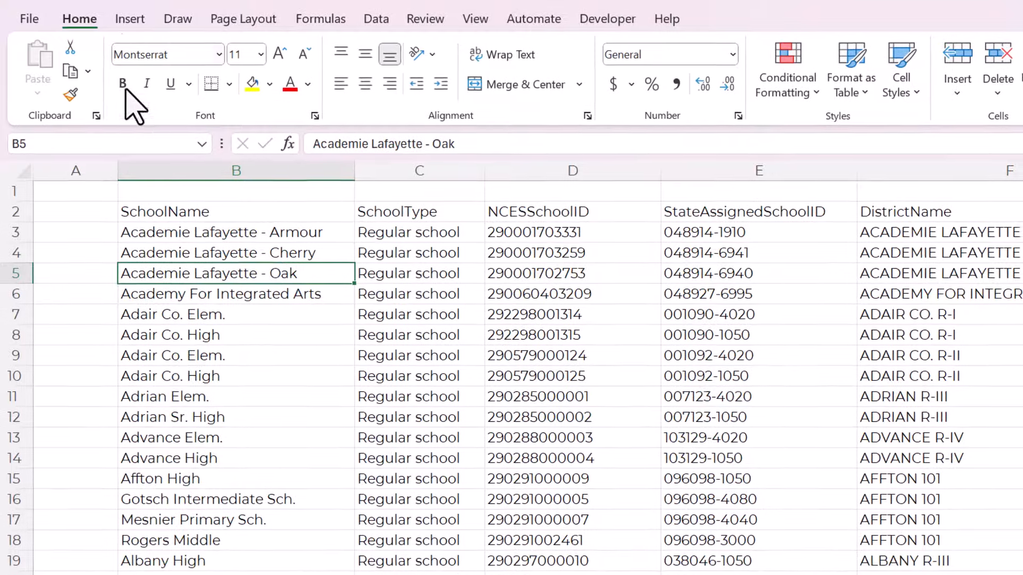
{"action": "left_click", "coordinate": [128, 20]}
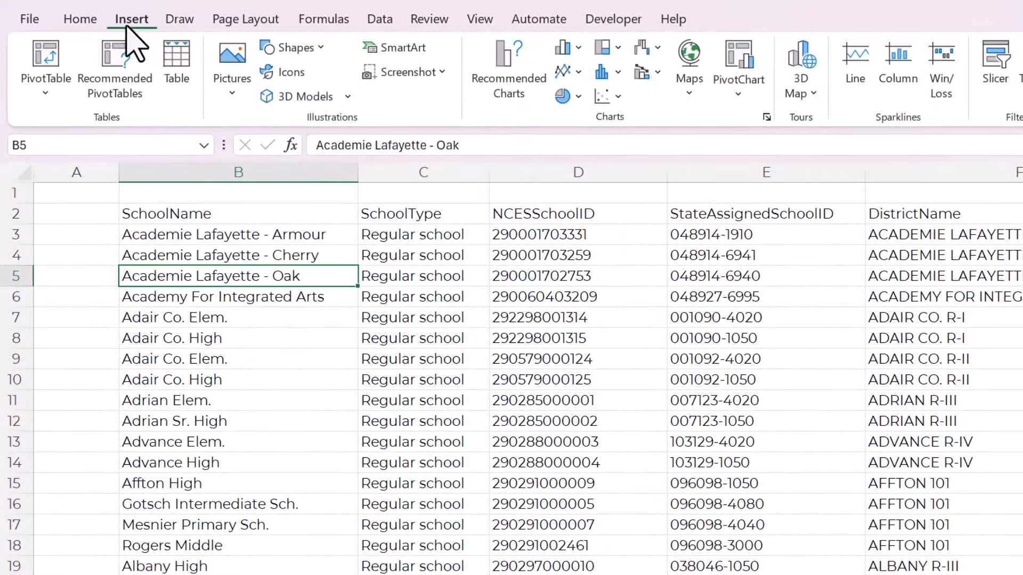
{"action": "left_click", "coordinate": [183, 96]}
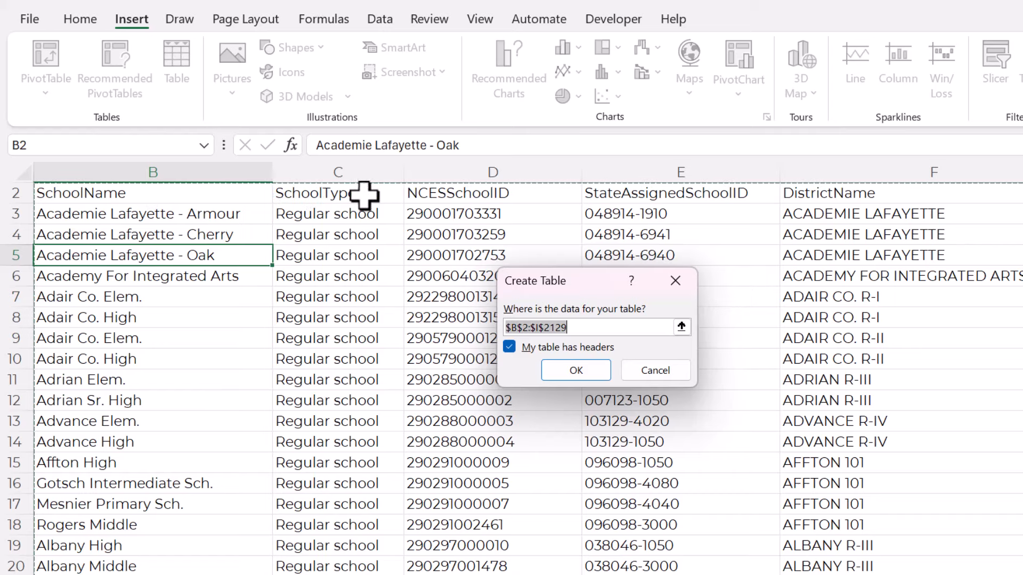
{"action": "left_click", "coordinate": [568, 373]}
{"action": "left_click", "coordinate": [308, 256]}
{"action": "scroll", "coordinate": [170, 208], "scroll_direction": "up", "scroll_amount": 1}
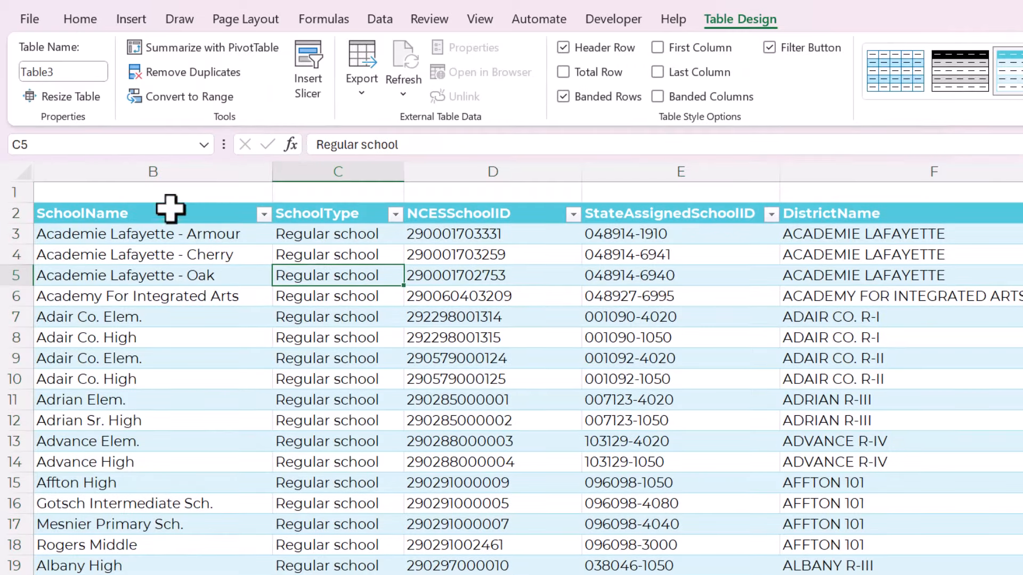
{"action": "left_click", "coordinate": [6, 215]}
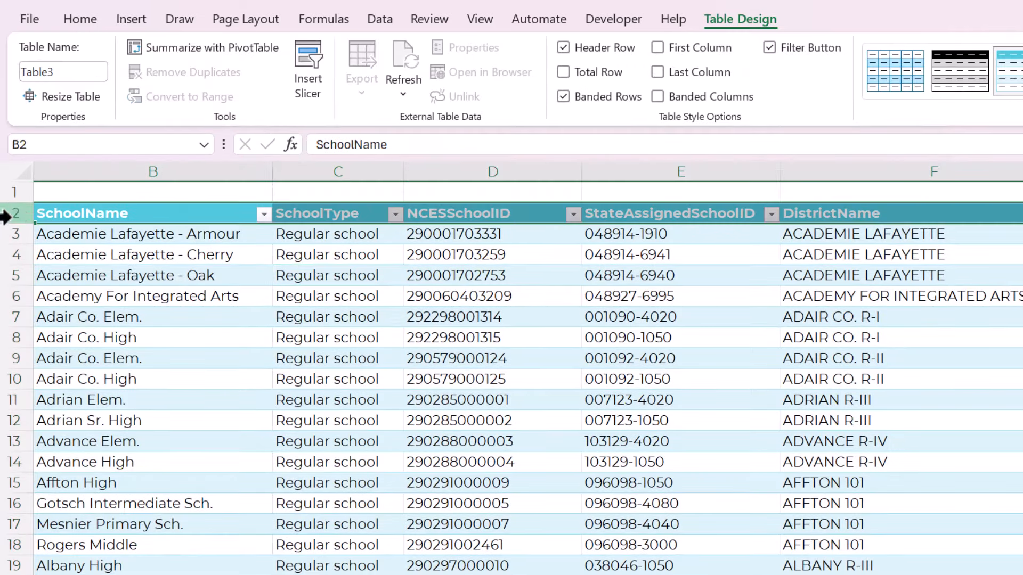
{"action": "left_click", "coordinate": [349, 260]}
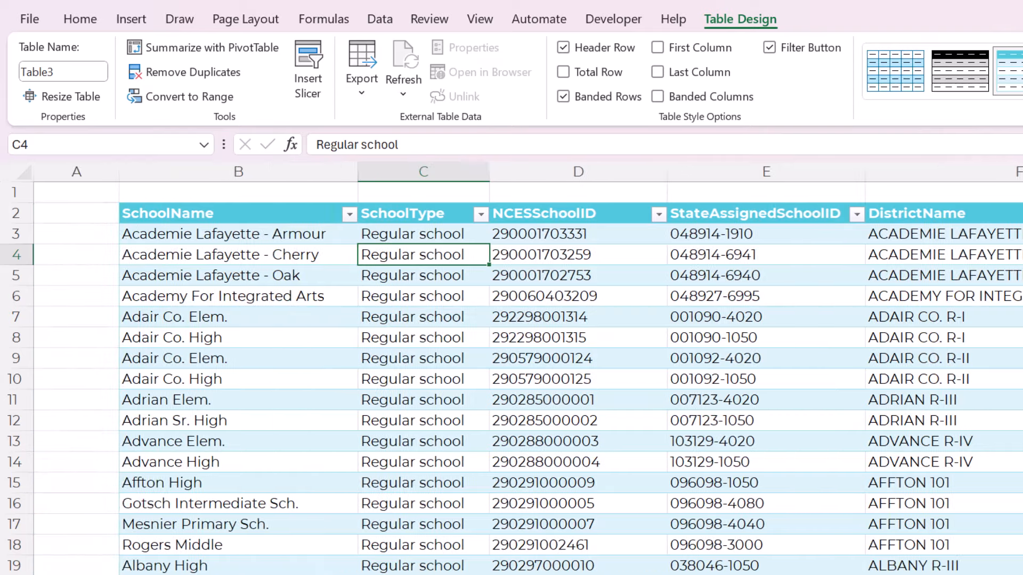
Apply the turquoise banded table style from the first row of the Light styles to the school table.
{"action": "left_click", "coordinate": [327, 400]}
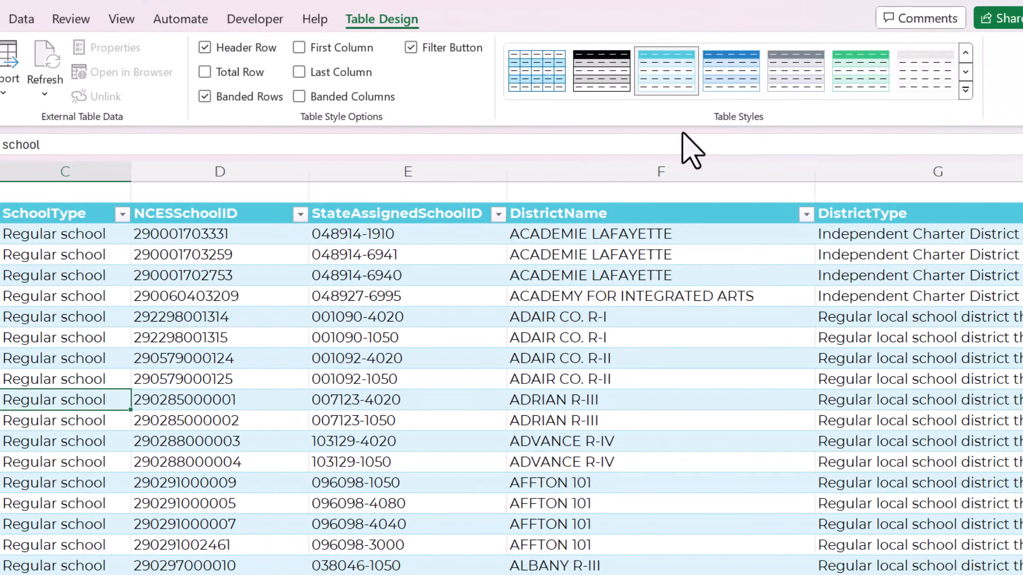
{"action": "left_click", "coordinate": [966, 89]}
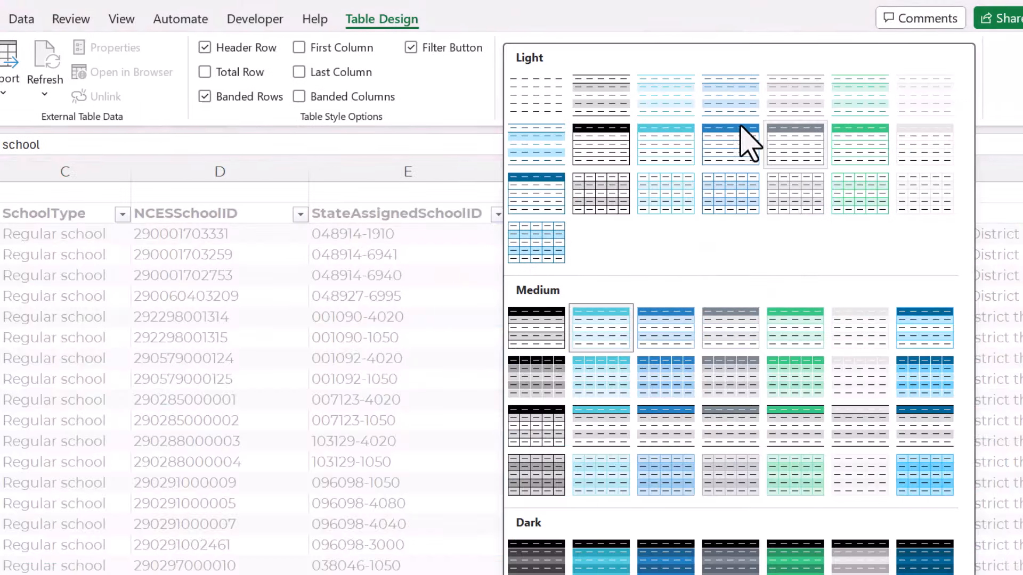
{"action": "left_click", "coordinate": [659, 105]}
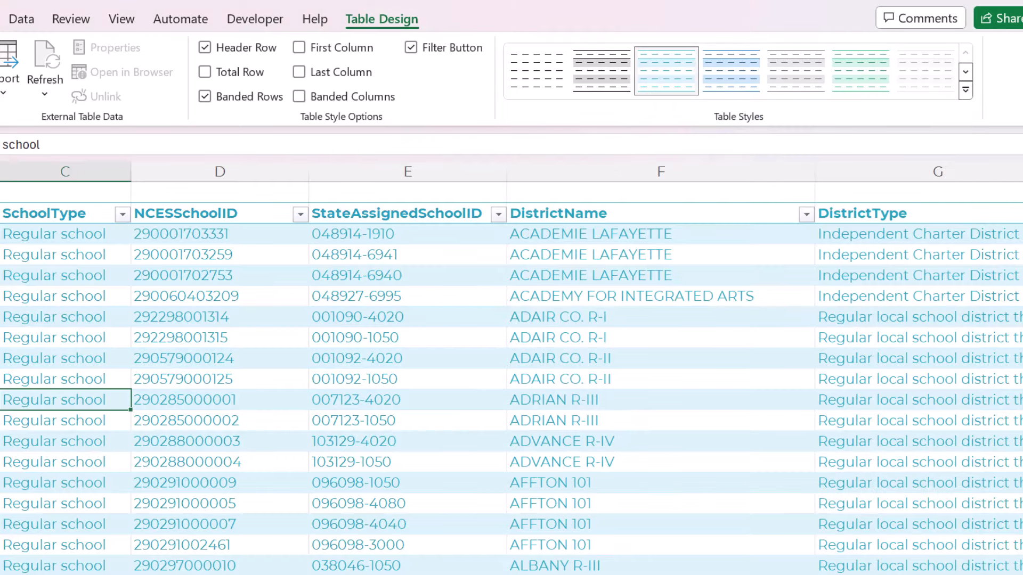
Rename the school data table as Schools.
{"action": "left_click", "coordinate": [0, 297]}
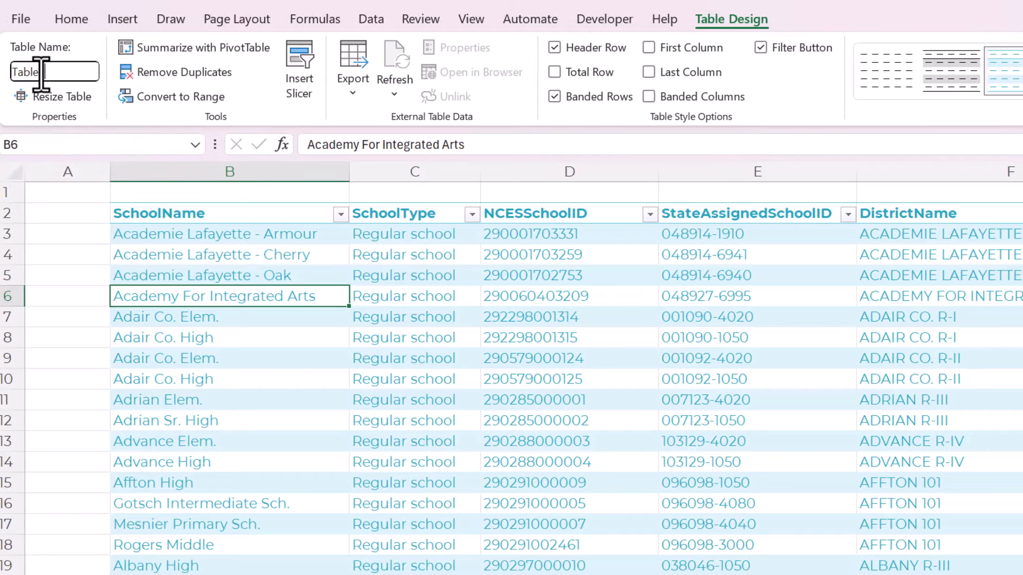
{"action": "left_click_drag", "start_coordinate": [34, 74], "coordinate": [57, 76]}
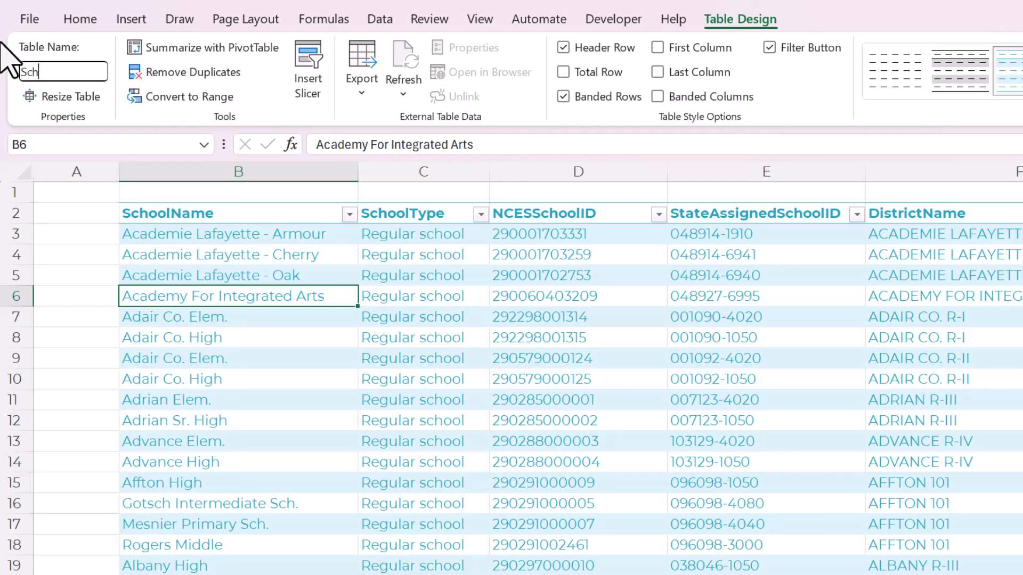
{"action": "key", "text": "Return"}
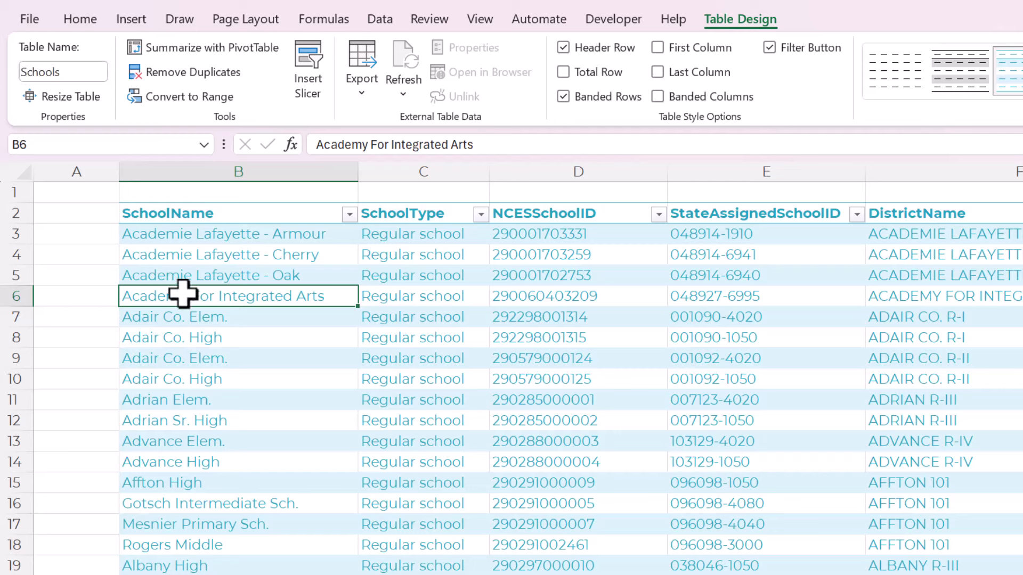
Review the column headers of the Schools table from SchoolName to the last column.
{"action": "left_click", "coordinate": [245, 256]}
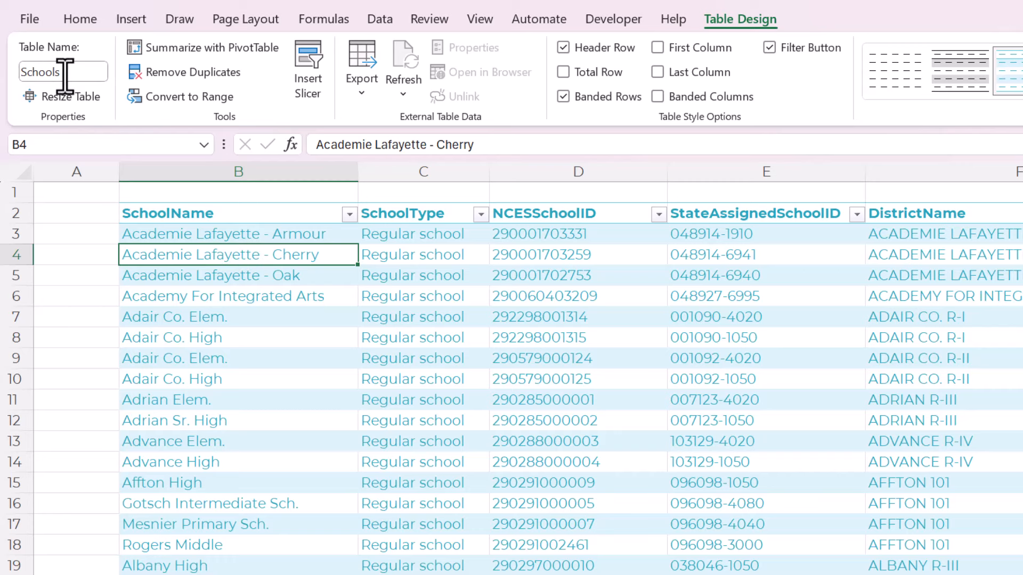
{"action": "left_click", "coordinate": [75, 255]}
{"action": "left_click", "coordinate": [254, 235]}
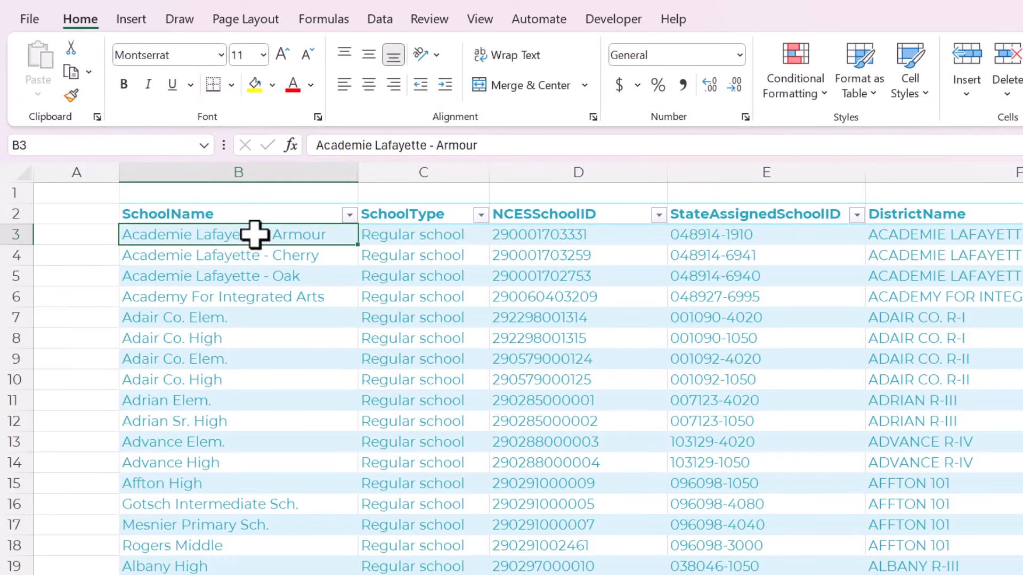
{"action": "key", "text": "Right"}
{"action": "key", "text": "Right"}
{"action": "key", "text": "Up"}
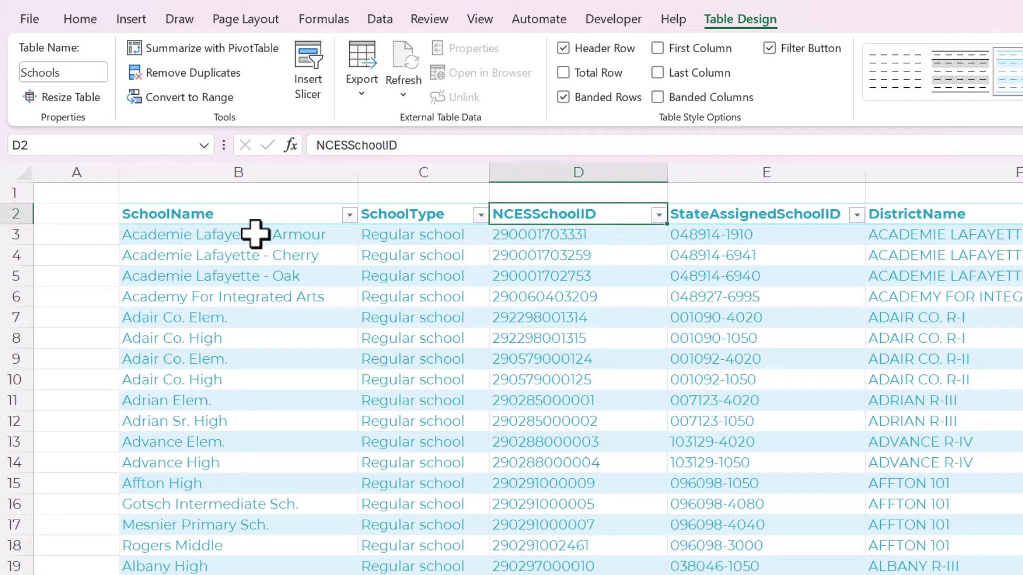
{"action": "key", "text": "Left"}
{"action": "key", "text": "Left"}
{"action": "key", "text": "Right"}
{"action": "key", "text": "Right"}
{"action": "key", "text": "Right"}
{"action": "key", "text": "Right"}
{"action": "key", "text": "Right"}
{"action": "key", "text": "Right"}
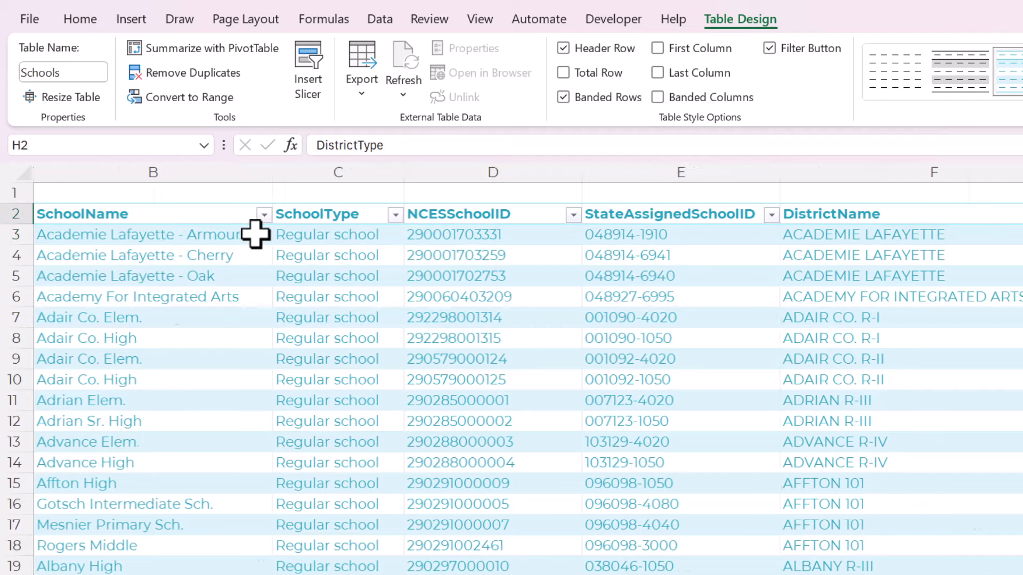
{"action": "key", "text": "Right"}
{"action": "key", "text": "Right"}
{"action": "key", "text": "Left"}
{"action": "key", "text": "Left"}
{"action": "key", "text": "Left"}
{"action": "key", "text": "Left"}
{"action": "key", "text": "Left"}
{"action": "key", "text": "Left"}
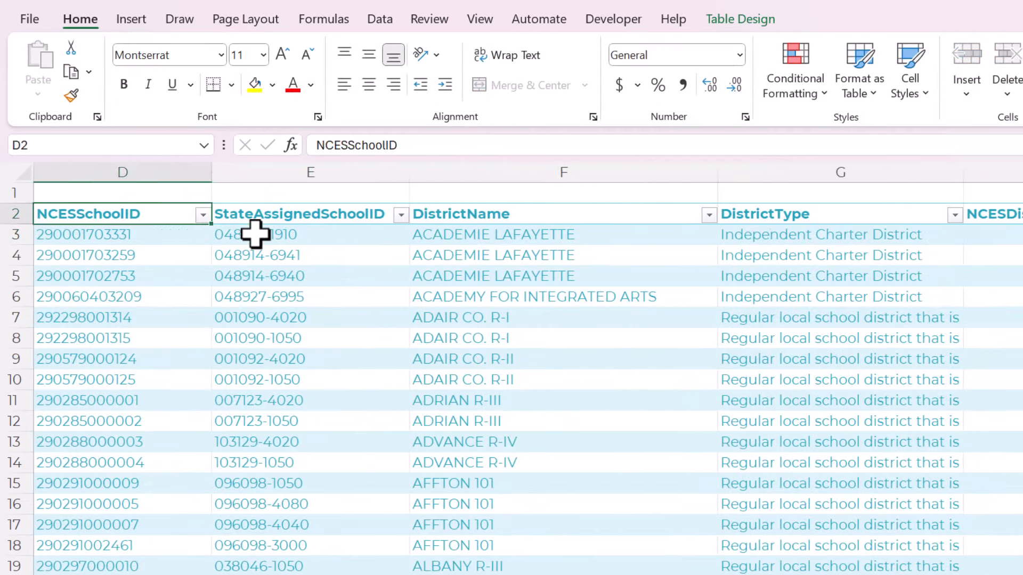
{"action": "key", "text": "Left"}
{"action": "key", "text": "Left"}
{"action": "key", "text": "Left"}
{"action": "key", "text": "Right"}
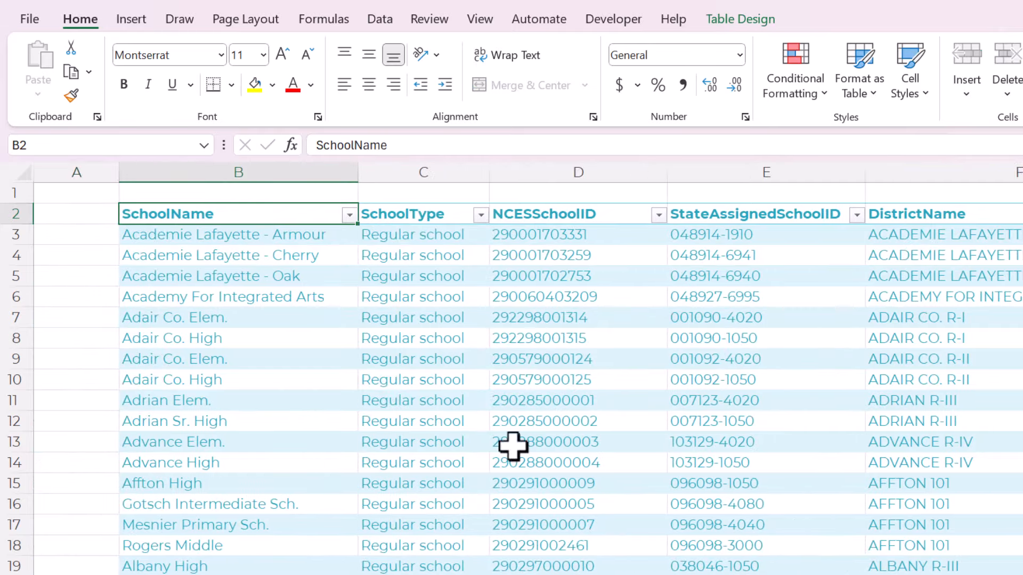
Draw a wide rounded-corner rectangle over cells B2:F3 on the blank worksheet.
{"action": "key", "text": "ctrl+Page_Down"}
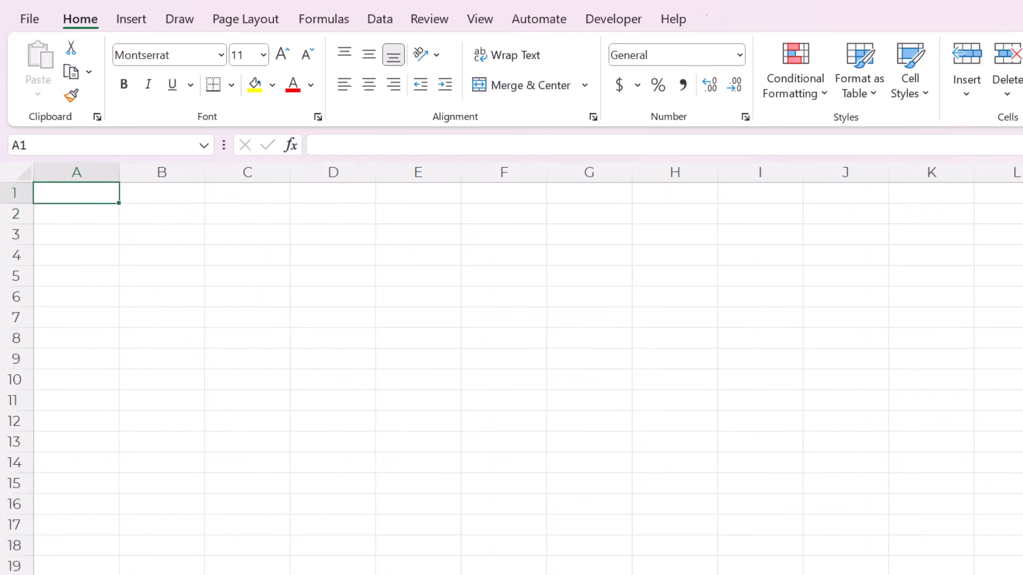
{"action": "left_click", "coordinate": [159, 213]}
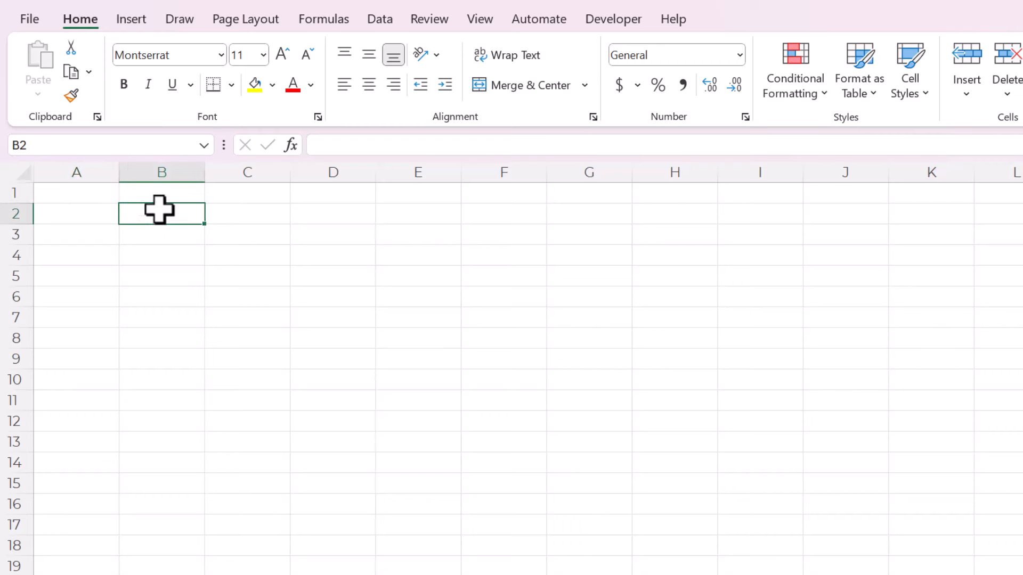
{"action": "left_click", "coordinate": [129, 20]}
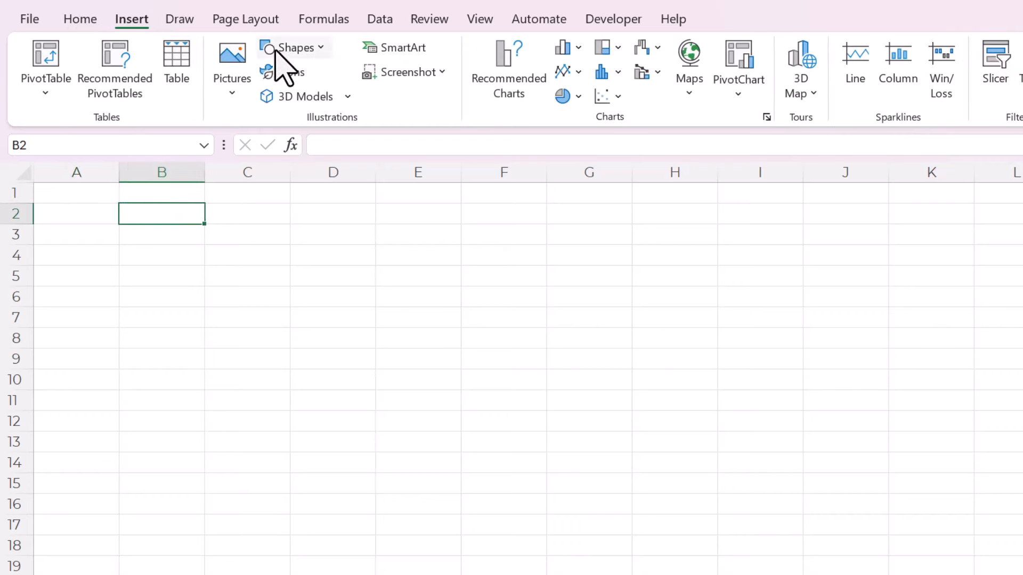
{"action": "left_click", "coordinate": [297, 48]}
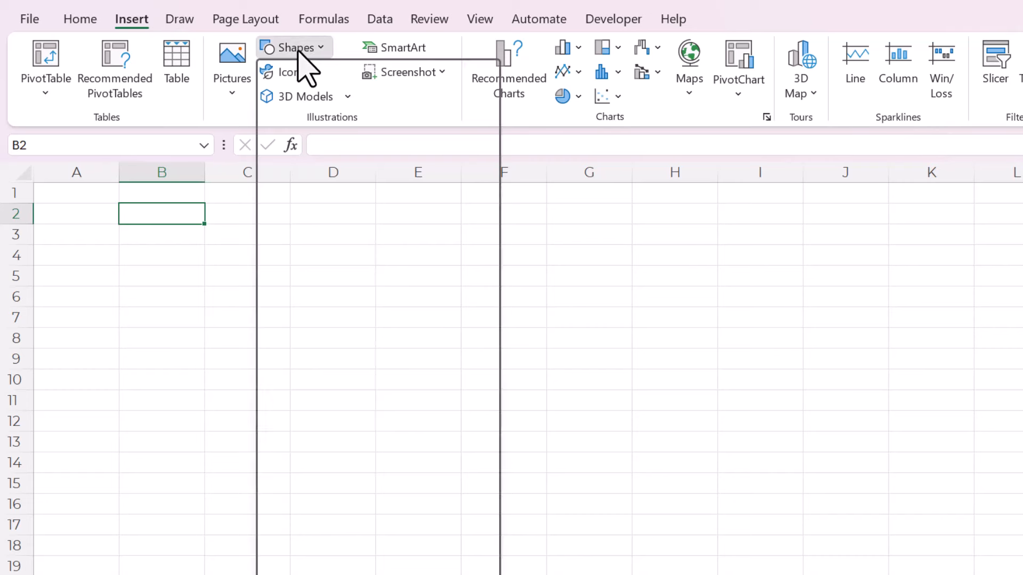
{"action": "left_click", "coordinate": [360, 95]}
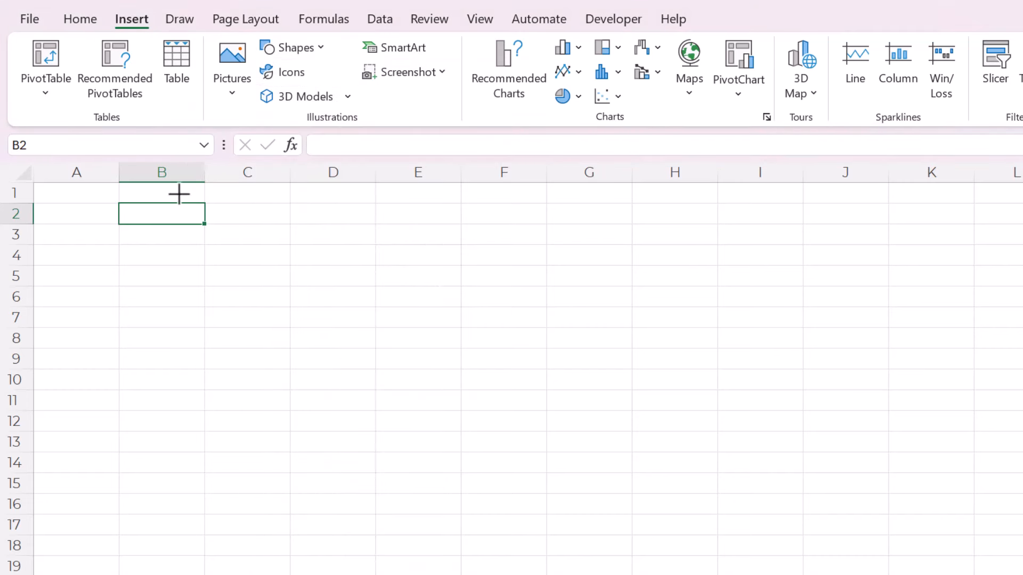
{"action": "left_click_drag", "start_coordinate": [123, 205], "coordinate": [542, 244]}
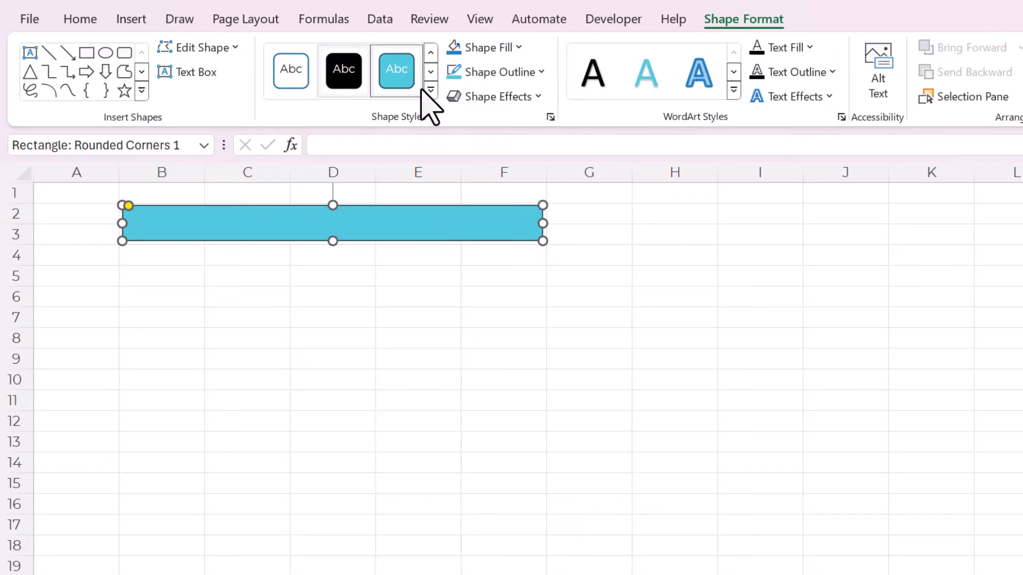
Apply the first theme style, white fill with a black outline, to the rounded rectangle.
{"action": "left_click", "coordinate": [430, 92]}
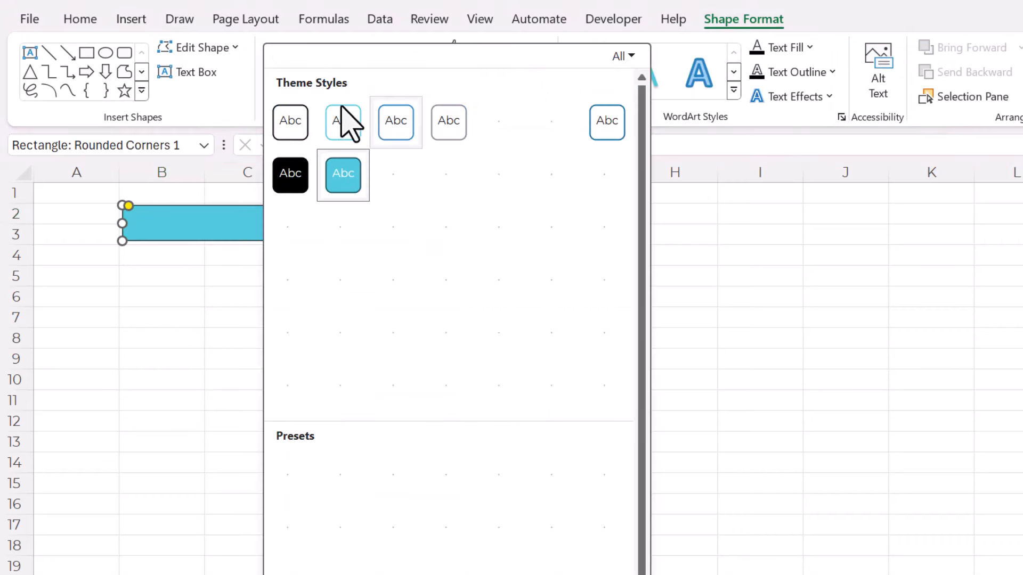
{"action": "left_click", "coordinate": [294, 127]}
{"action": "left_click", "coordinate": [288, 316]}
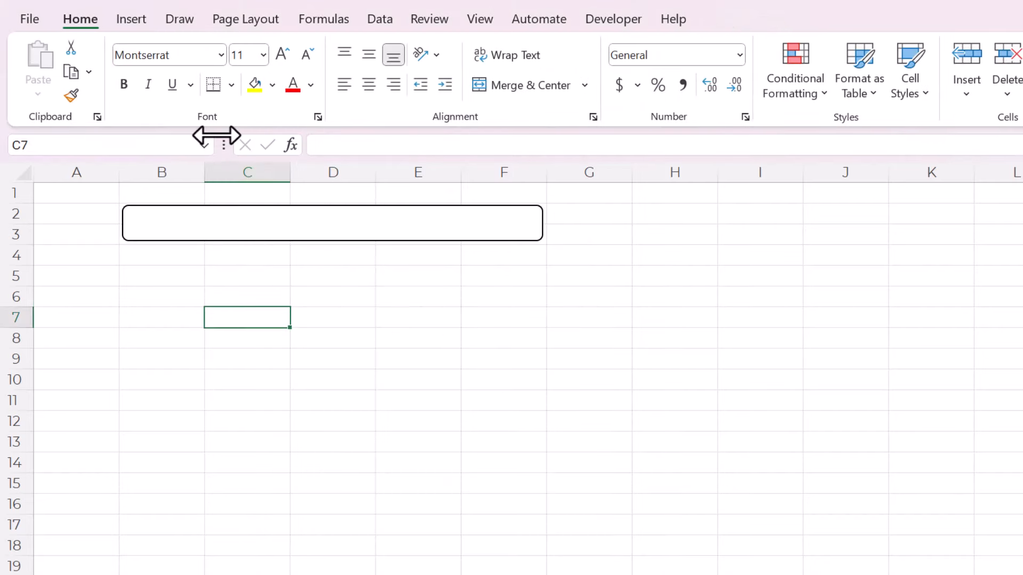
Insert the solid magnifying-glass stock icon using the search term "search" and fit it inside the left end of the rounded rectangle.
{"action": "left_click", "coordinate": [131, 22]}
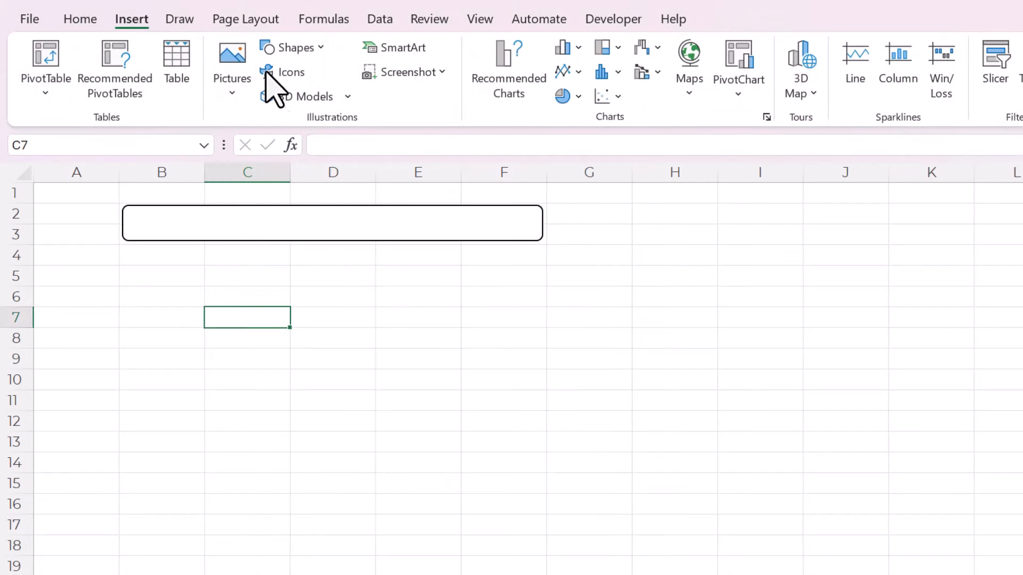
{"action": "left_click", "coordinate": [280, 76]}
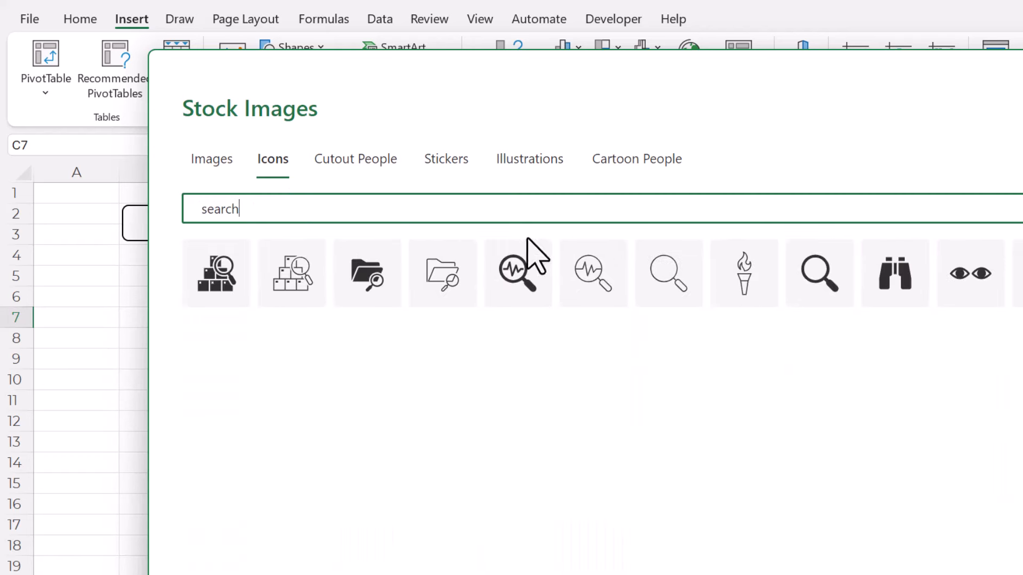
{"action": "left_click", "coordinate": [822, 297]}
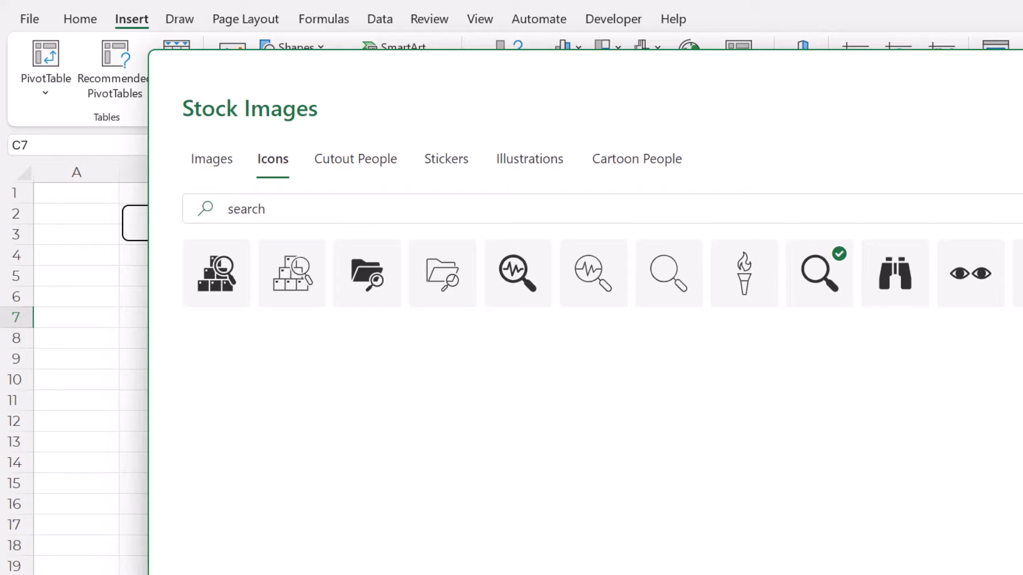
{"action": "left_click", "coordinate": [1018, 571]}
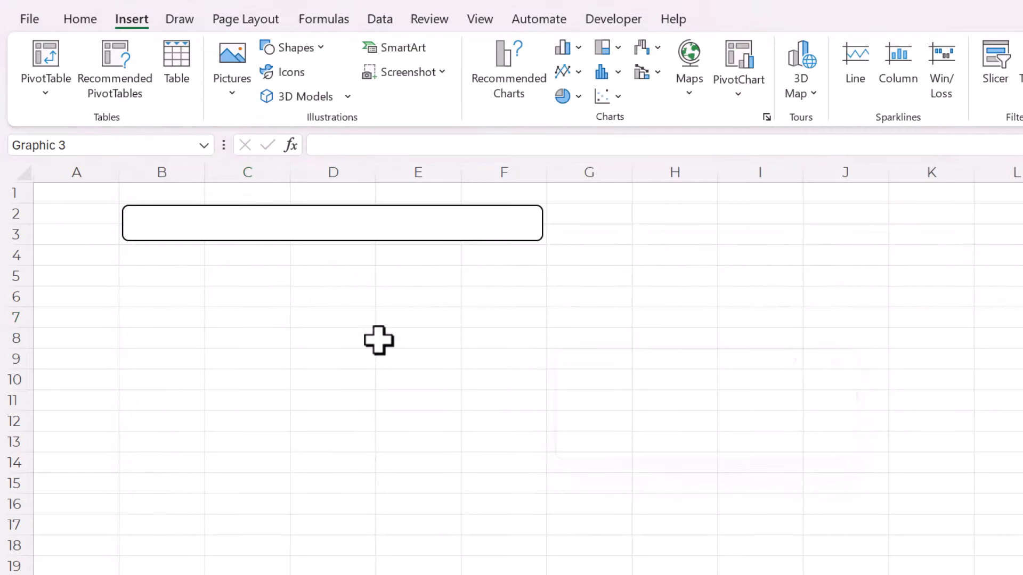
{"action": "left_click_drag", "start_coordinate": [240, 366], "coordinate": [159, 242]}
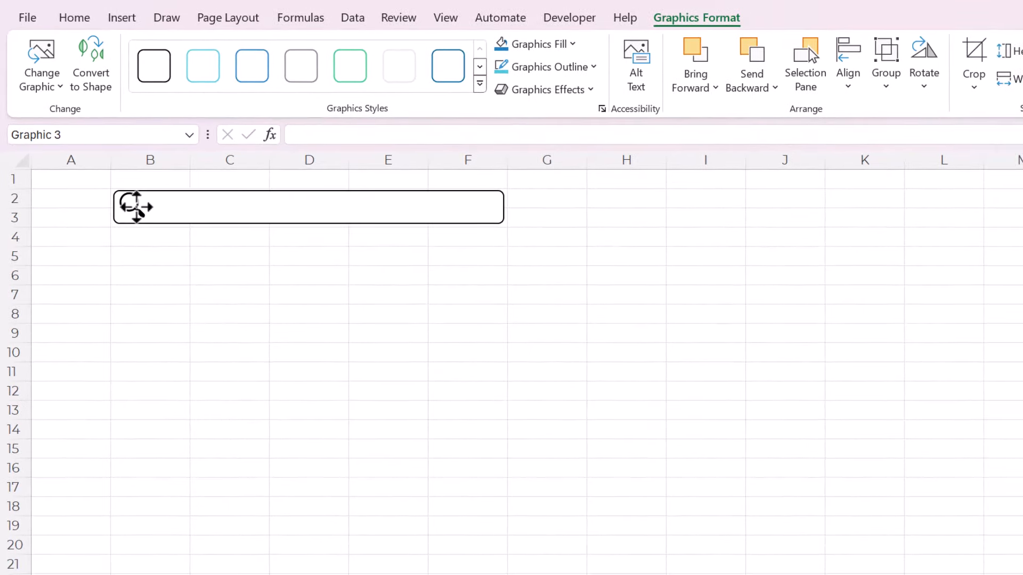
{"action": "left_click", "coordinate": [219, 314]}
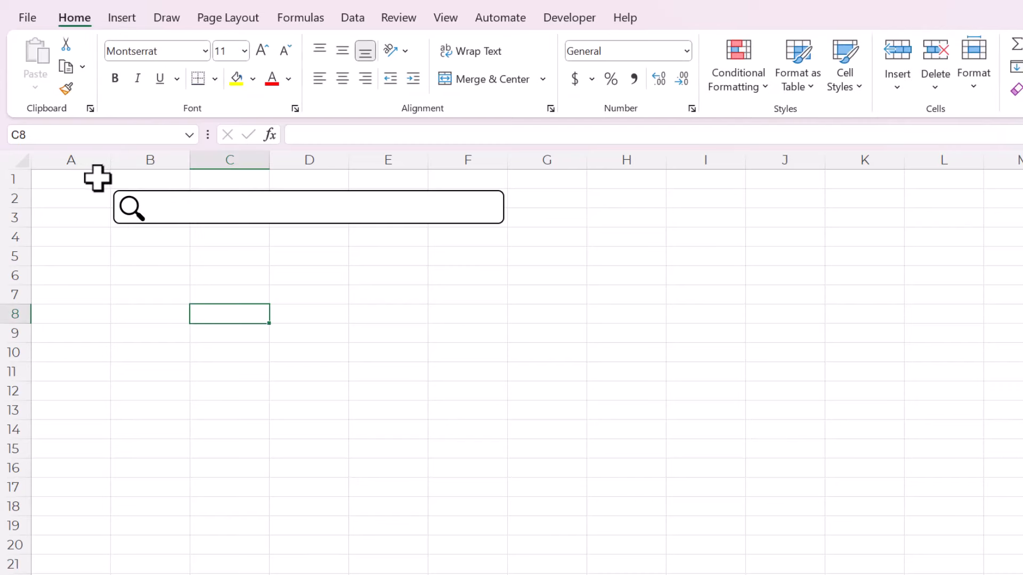
Group the magnifying-glass icon with the rounded rectangle into one object.
{"action": "left_click", "coordinate": [133, 209]}
{"action": "left_click", "coordinate": [225, 215], "text": "shift"}
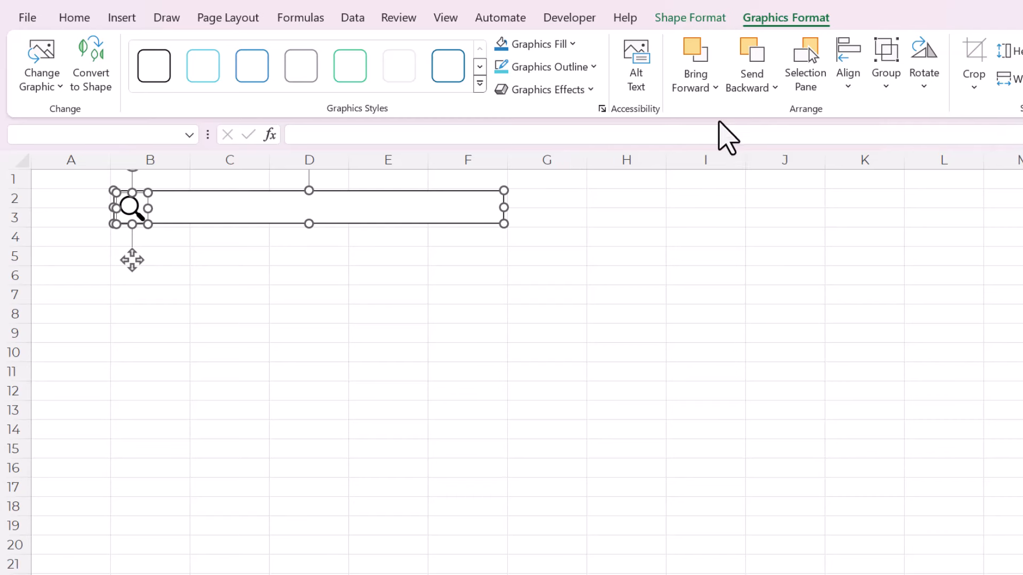
{"action": "left_click", "coordinate": [890, 90]}
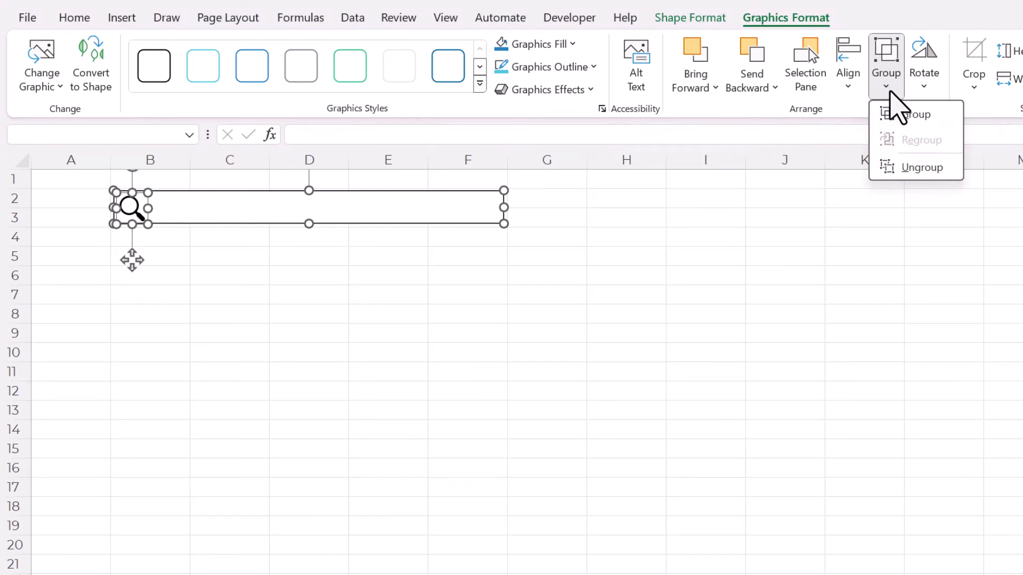
{"action": "left_click", "coordinate": [894, 113]}
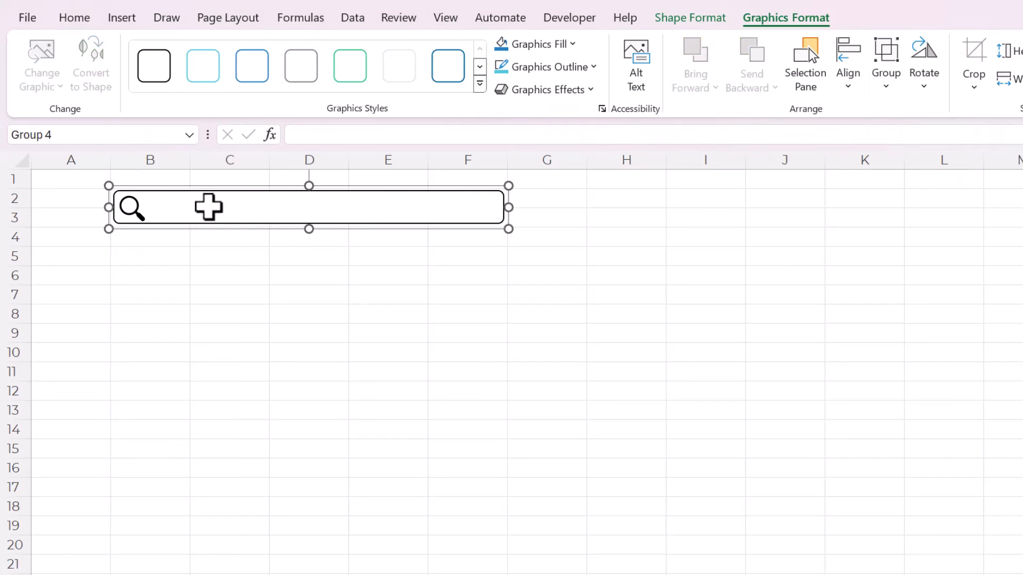
{"action": "left_click", "coordinate": [233, 244]}
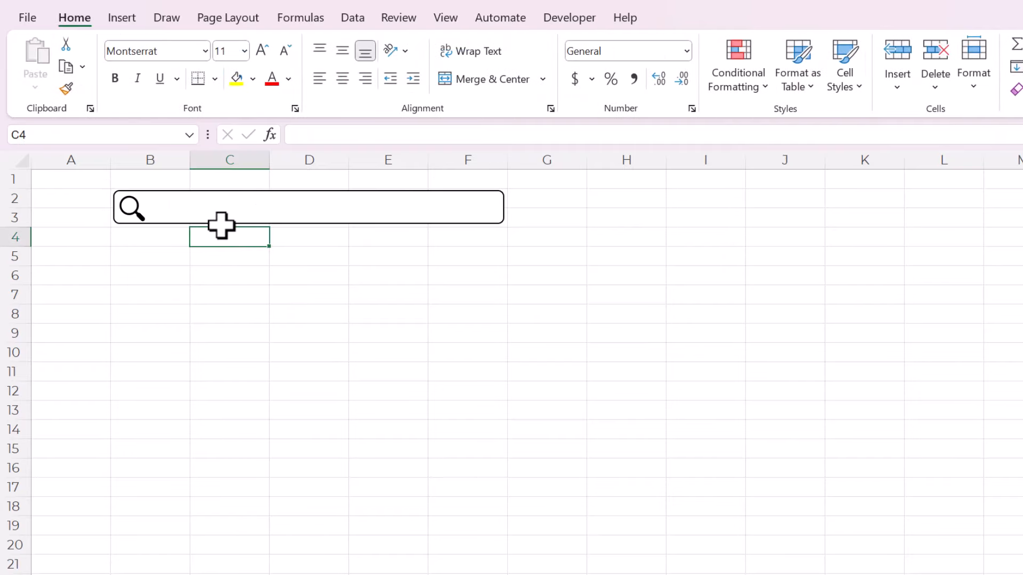
Move the grouped search bar slightly so its left edge lines up with the start of column B.
{"action": "mouse_move", "coordinate": [181, 210]}
{"action": "left_mouse_down"}
{"action": "mouse_move", "coordinate": [231, 246]}
{"action": "mouse_move", "coordinate": [182, 208]}
{"action": "left_mouse_up"}
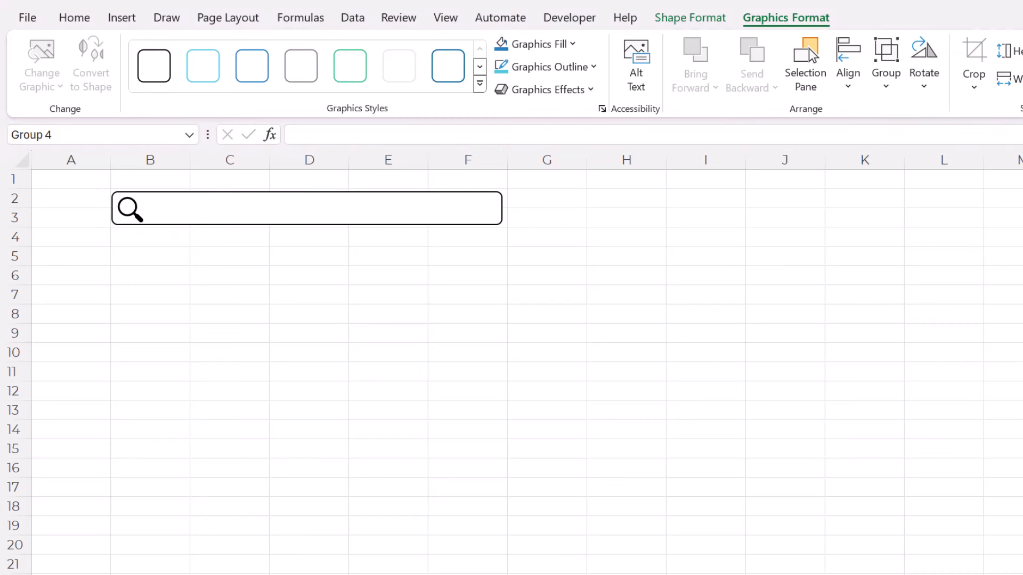
{"action": "left_click", "coordinate": [215, 216]}
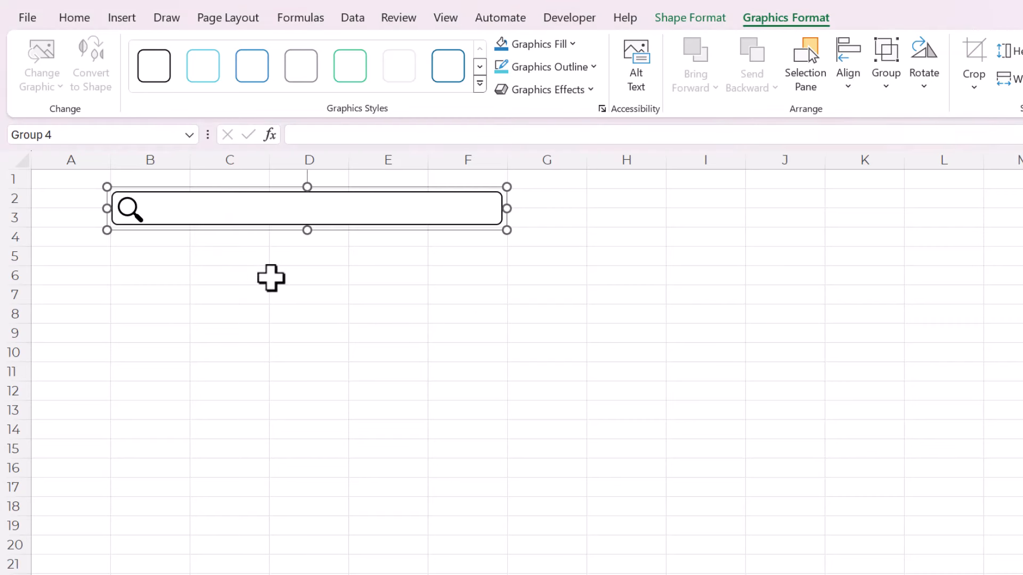
{"action": "left_click", "coordinate": [254, 297]}
{"action": "left_click", "coordinate": [221, 261]}
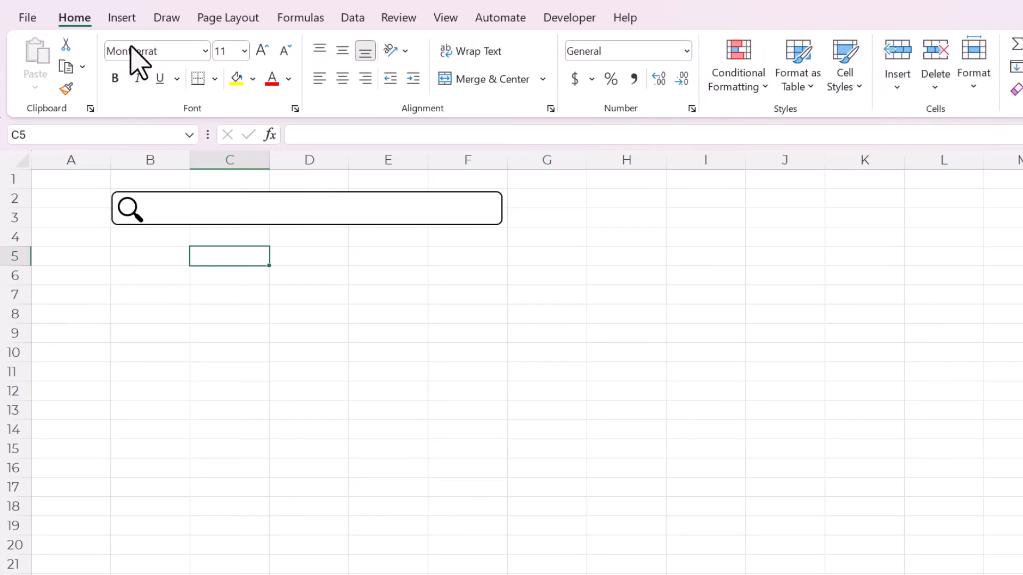
Check in the ribbon customization options that Developer is enabled among the main tabs.
{"action": "left_click", "coordinate": [579, 21]}
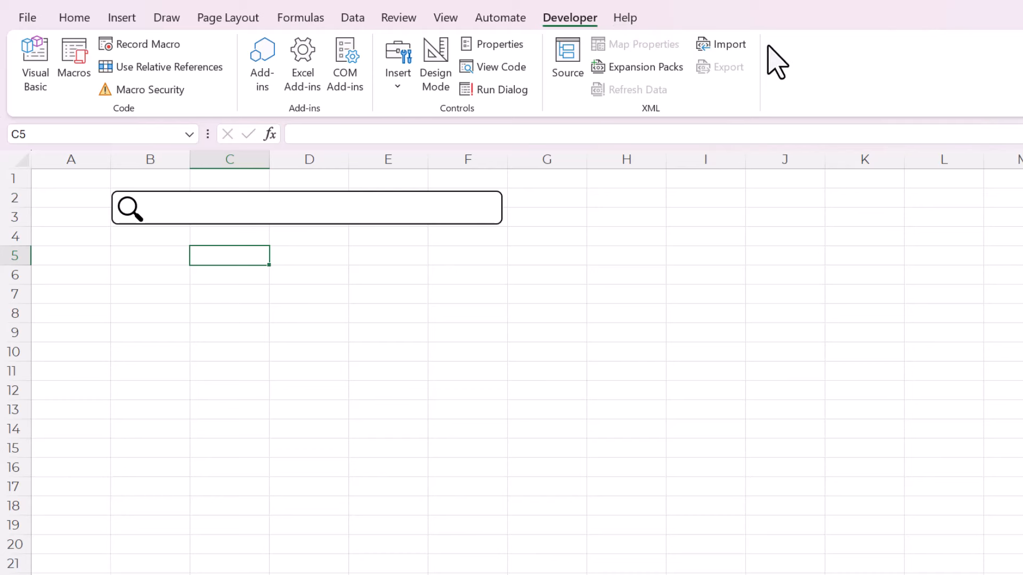
{"action": "right_click", "coordinate": [787, 59]}
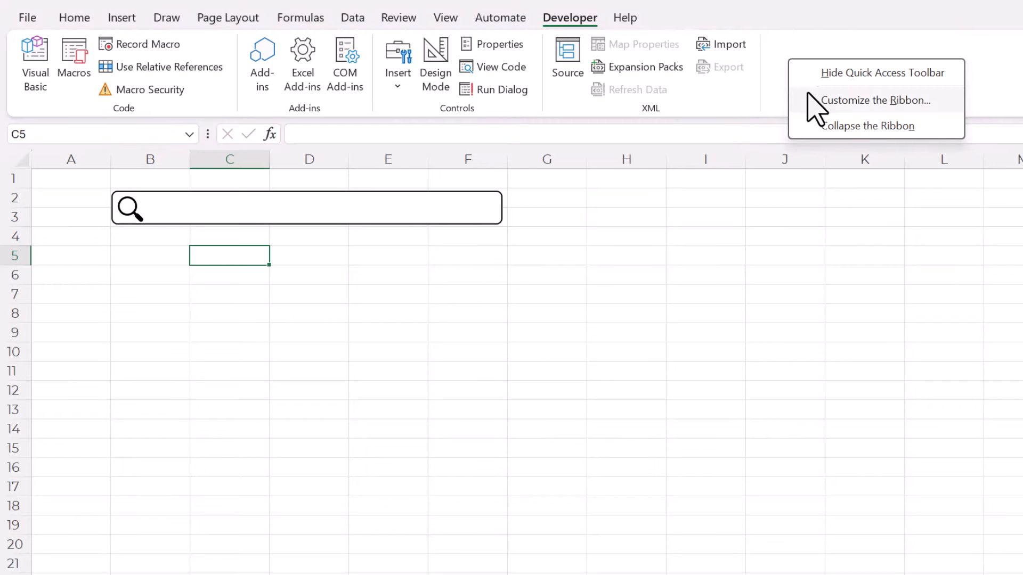
{"action": "left_click", "coordinate": [842, 101]}
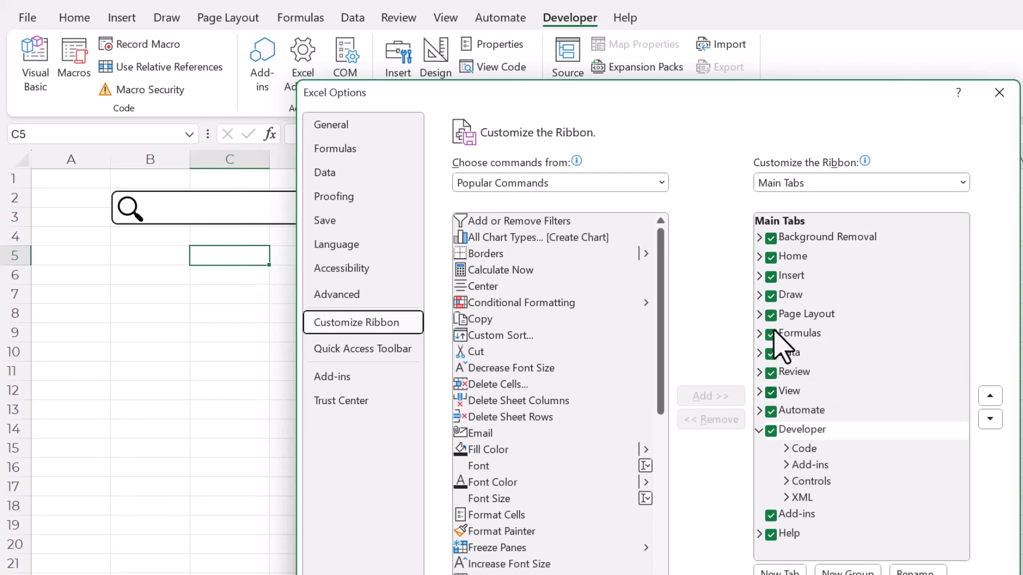
{"action": "left_click", "coordinate": [771, 431]}
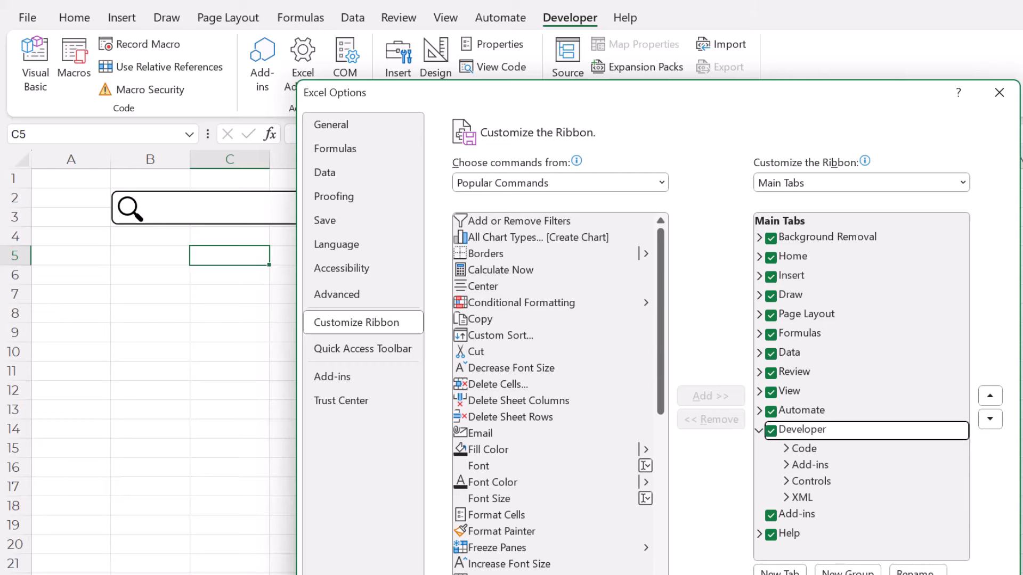
{"action": "left_click", "coordinate": [905, 574]}
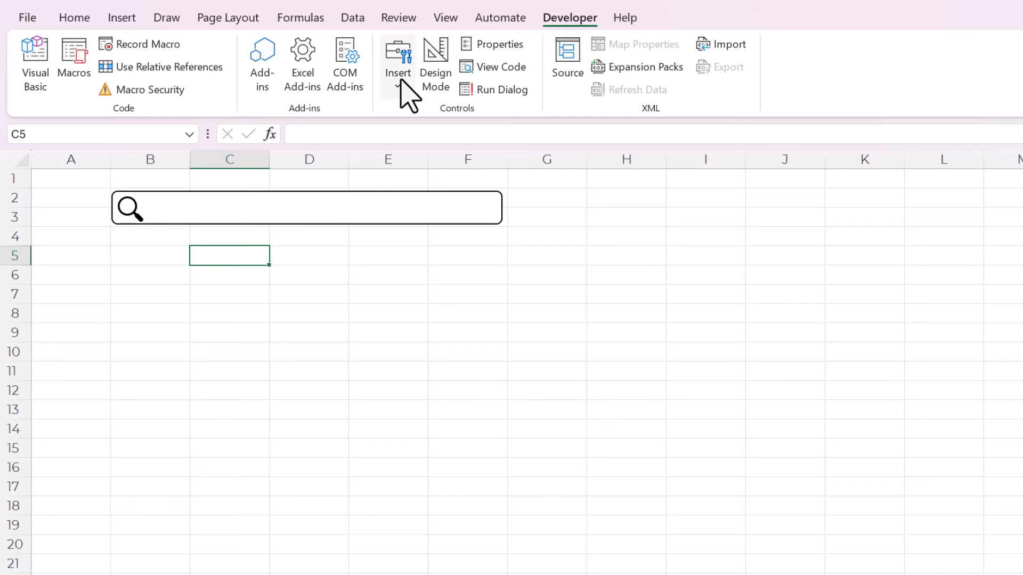
Draw an ActiveX text box with a height of about 21 inside the search bar, from beside the magnifying glass to the bar's right end.
{"action": "left_click", "coordinate": [403, 96]}
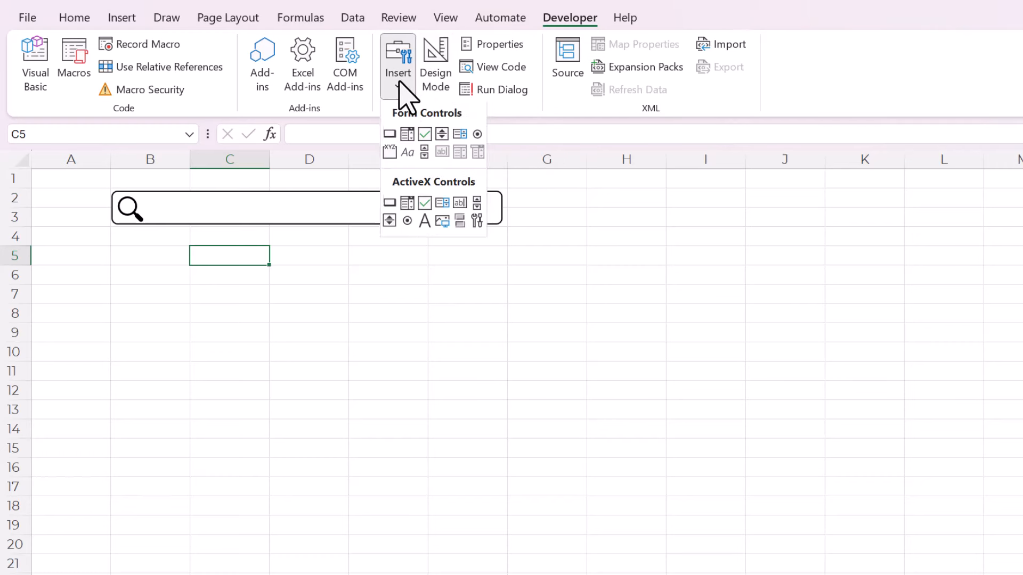
{"action": "left_click", "coordinate": [459, 204]}
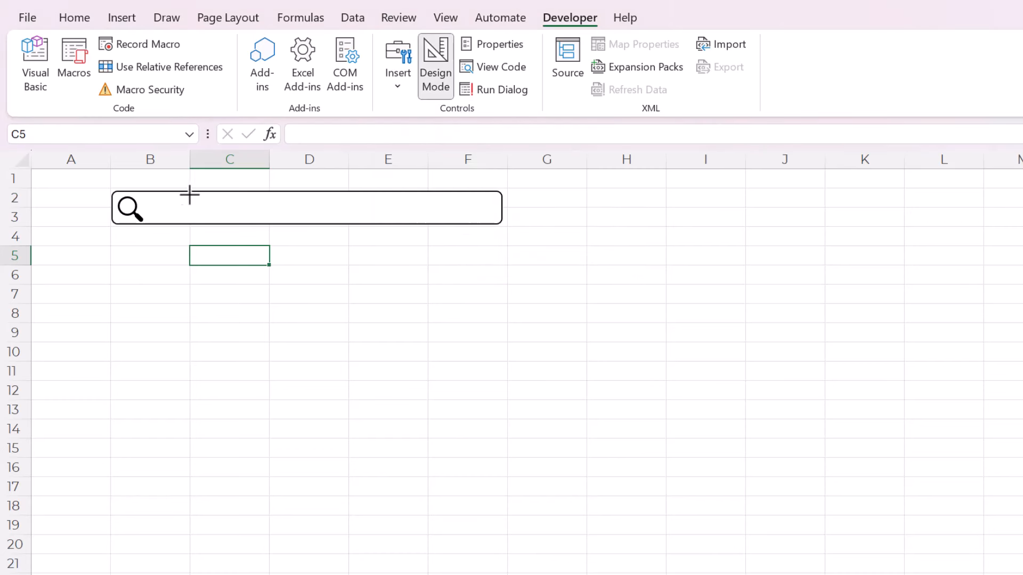
{"action": "left_click_drag", "start_coordinate": [160, 197], "coordinate": [159, 197]}
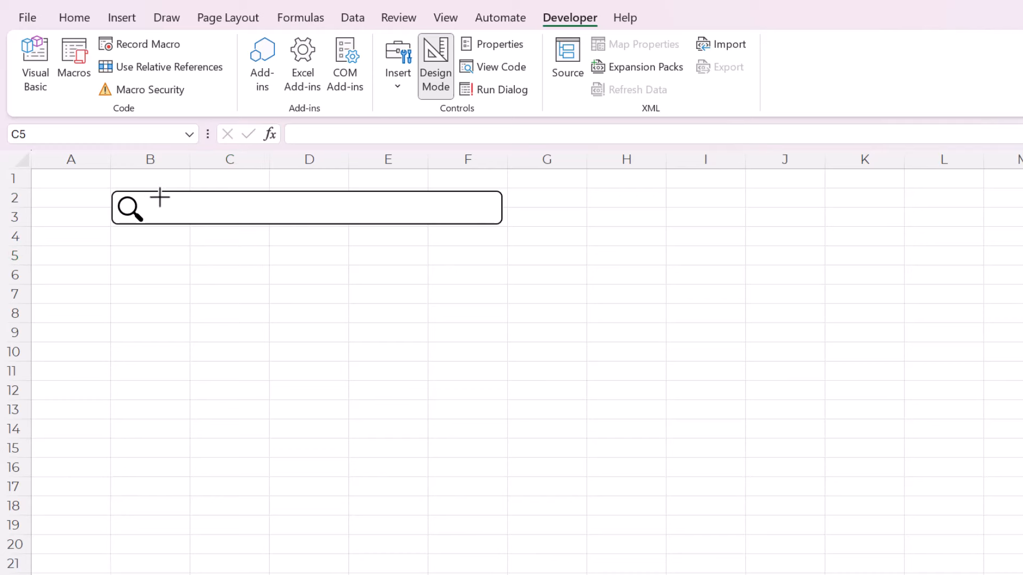
{"action": "left_click_drag", "start_coordinate": [236, 212], "coordinate": [491, 221]}
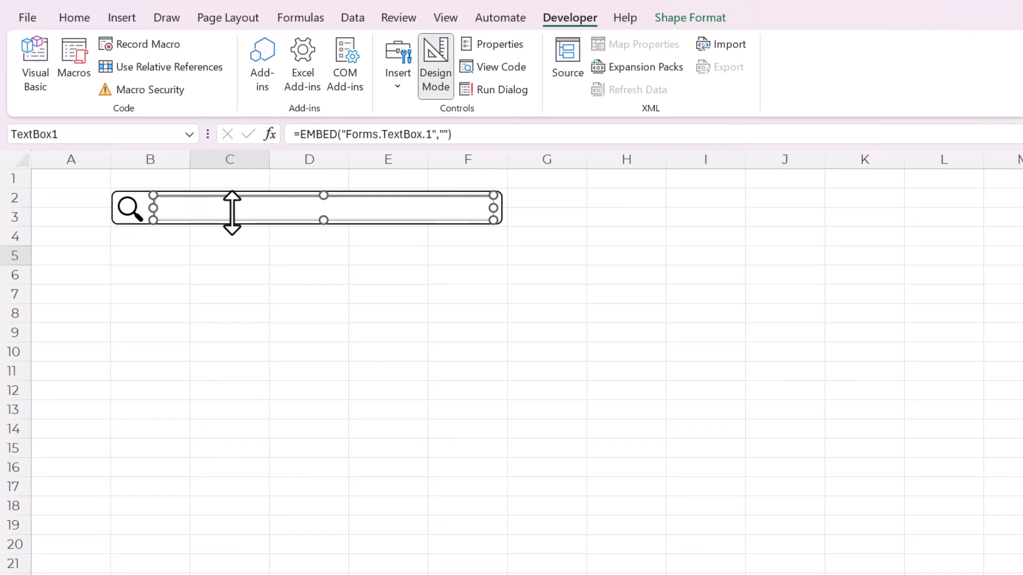
{"action": "left_click", "coordinate": [251, 253]}
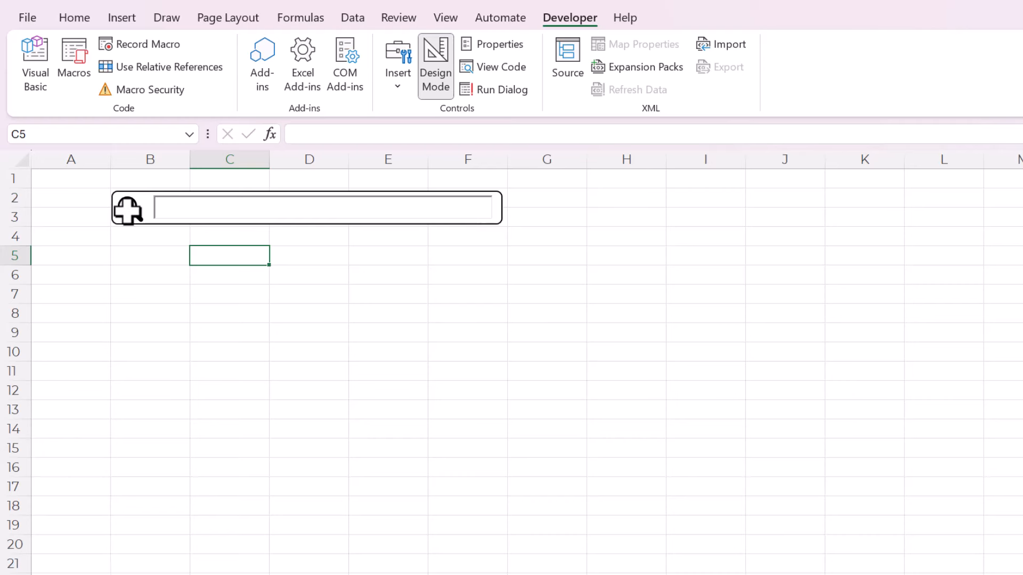
Set the text box's SpecialEffect property to 0 - fmSpecialEffectFlat.
{"action": "left_click", "coordinate": [162, 205]}
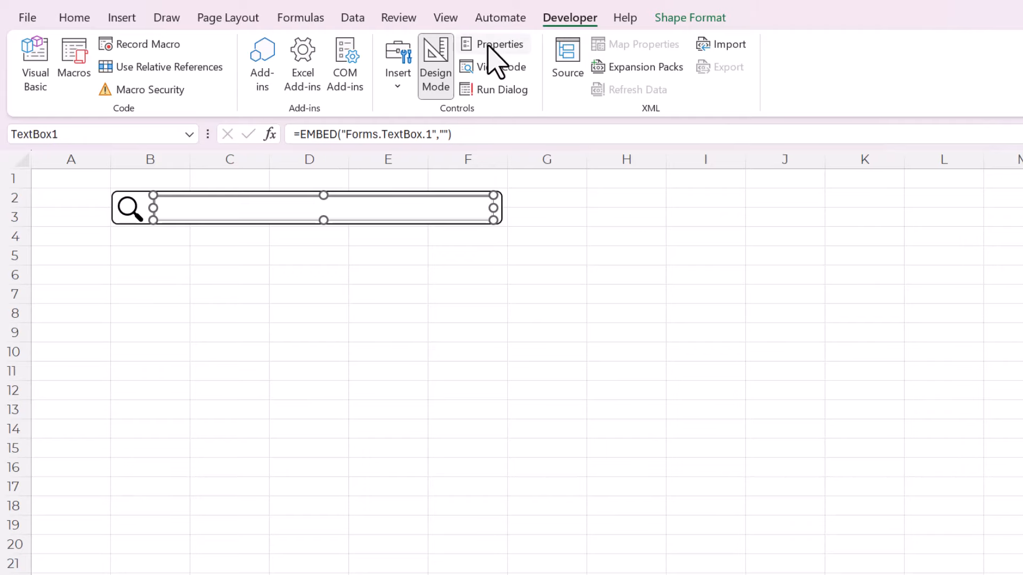
{"action": "left_click", "coordinate": [504, 49]}
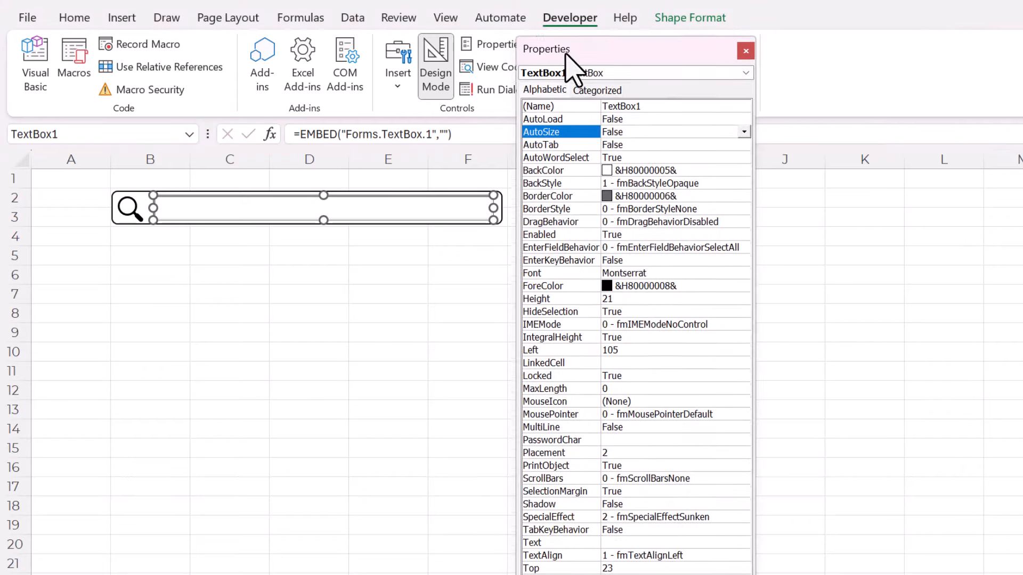
{"action": "left_click_drag", "start_coordinate": [566, 53], "coordinate": [572, 42]}
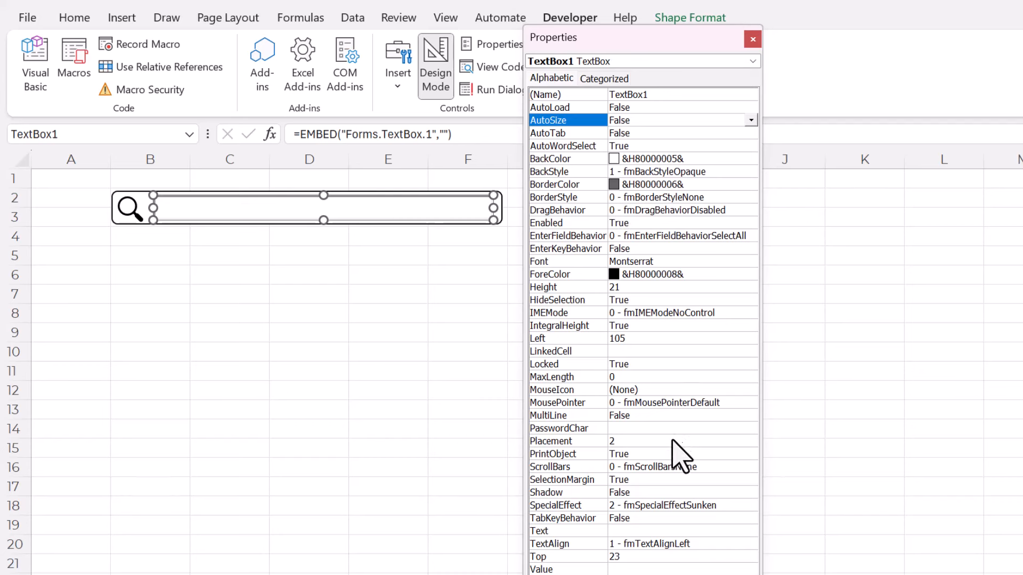
{"action": "left_click", "coordinate": [631, 506]}
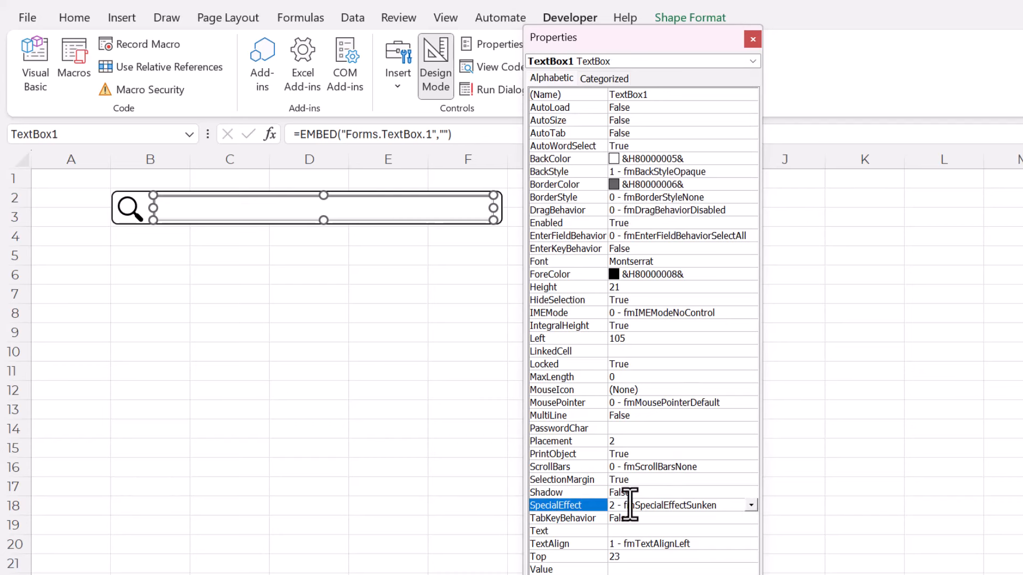
{"action": "left_click", "coordinate": [751, 505]}
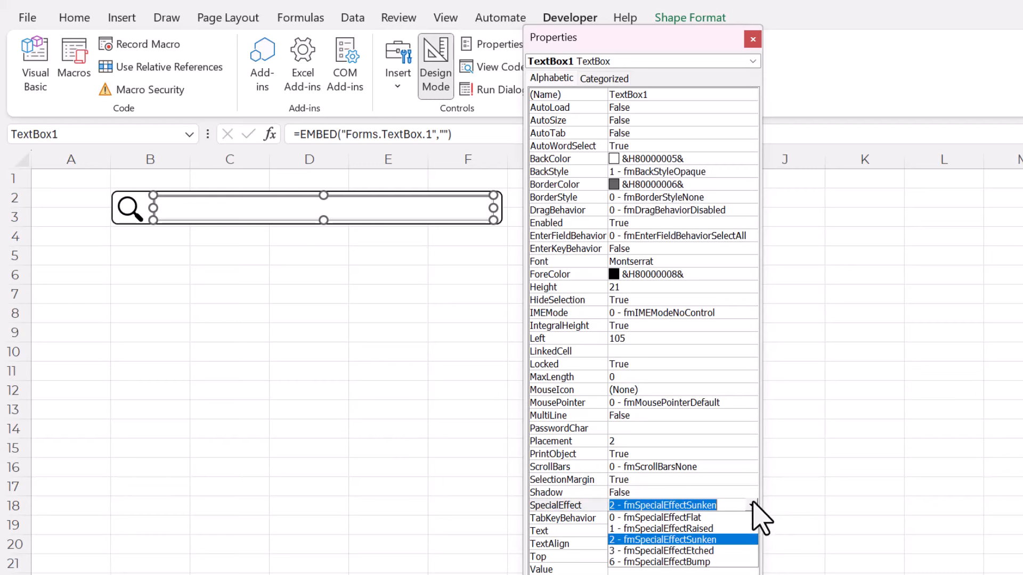
{"action": "left_click", "coordinate": [642, 518]}
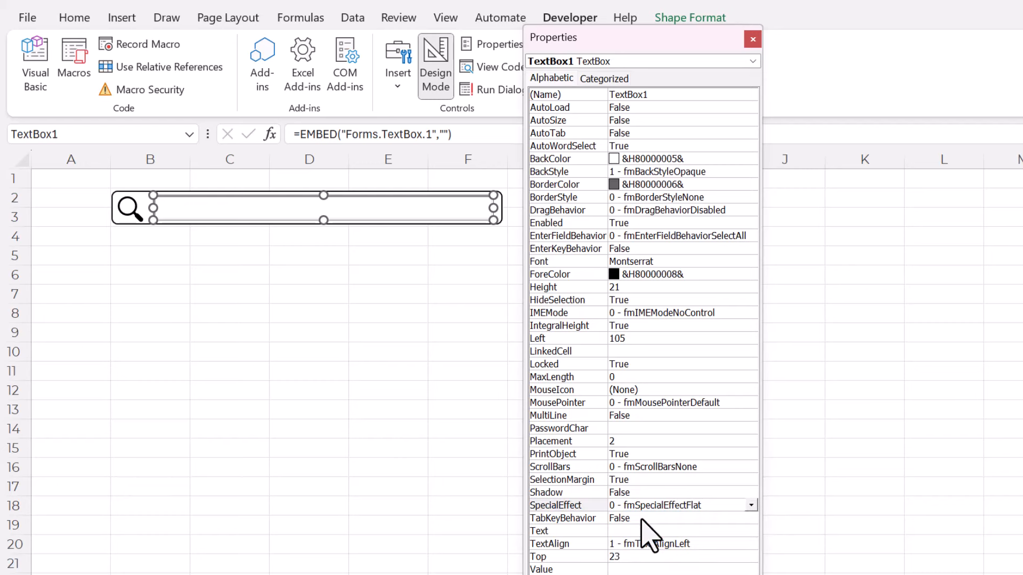
{"action": "left_click", "coordinate": [388, 356]}
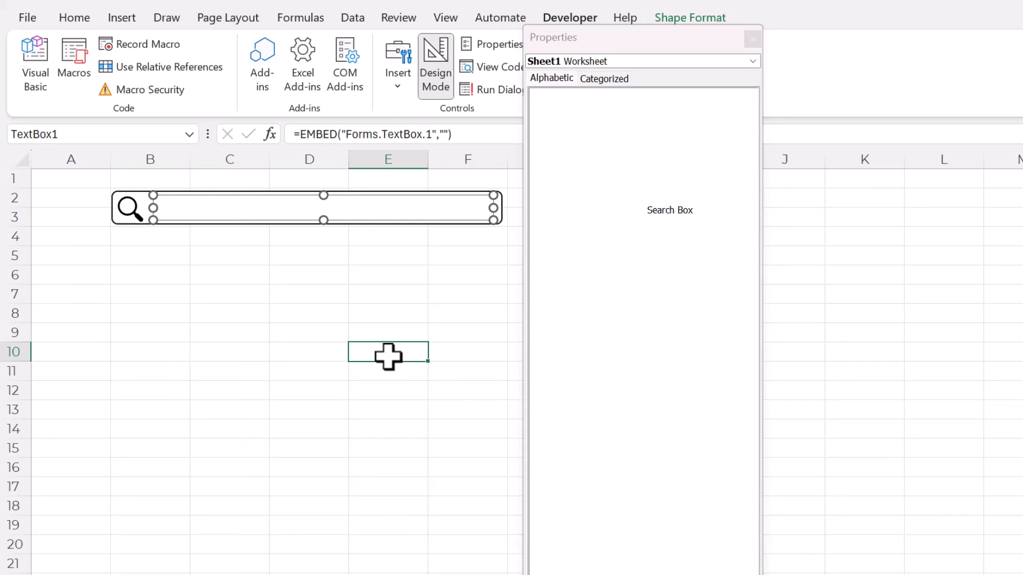
Link the search bar's text box to cell B2 through its LinkedCell property and close its properties.
{"action": "left_click", "coordinate": [282, 209]}
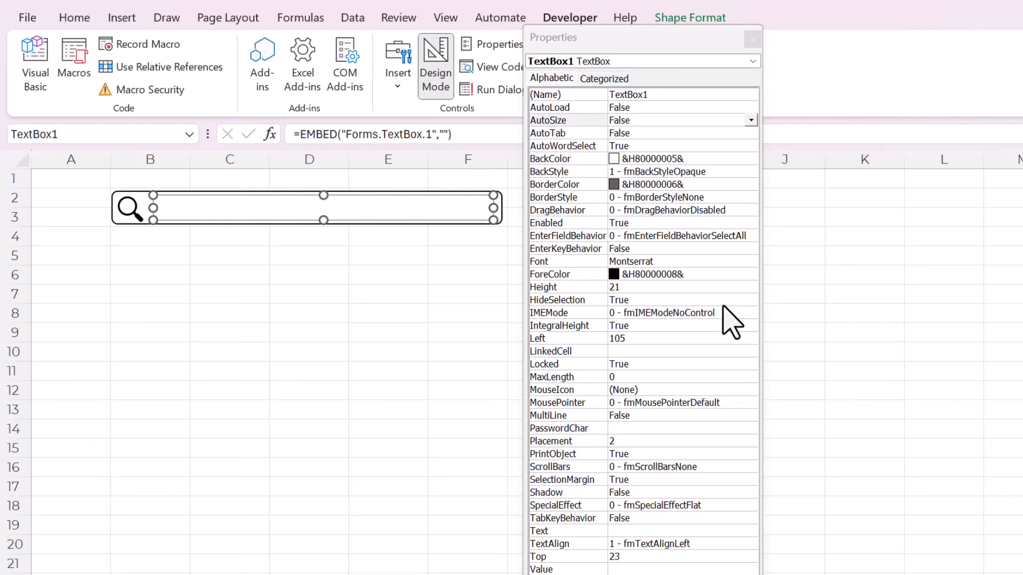
{"action": "left_click", "coordinate": [623, 351]}
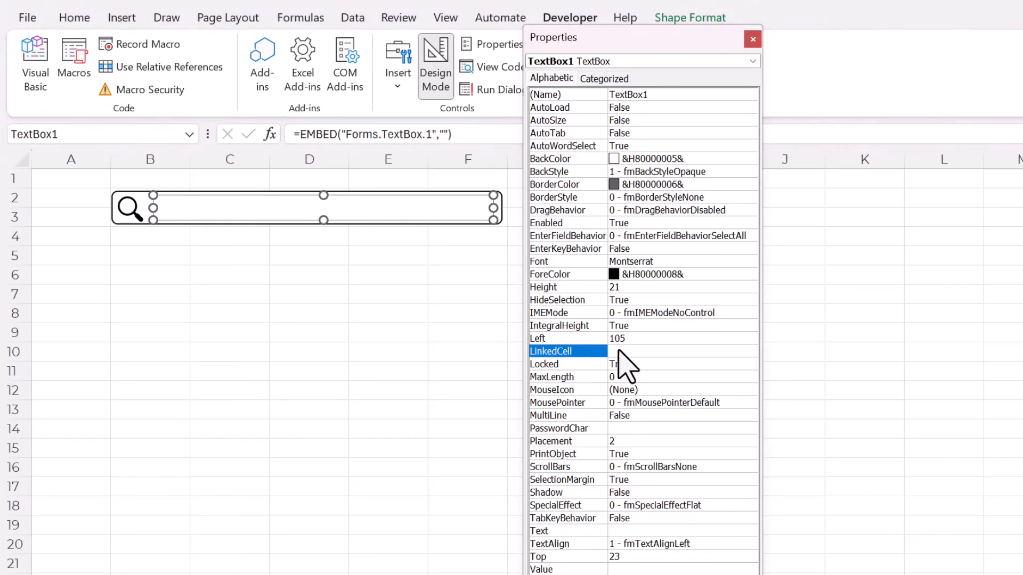
{"action": "left_click", "coordinate": [627, 351]}
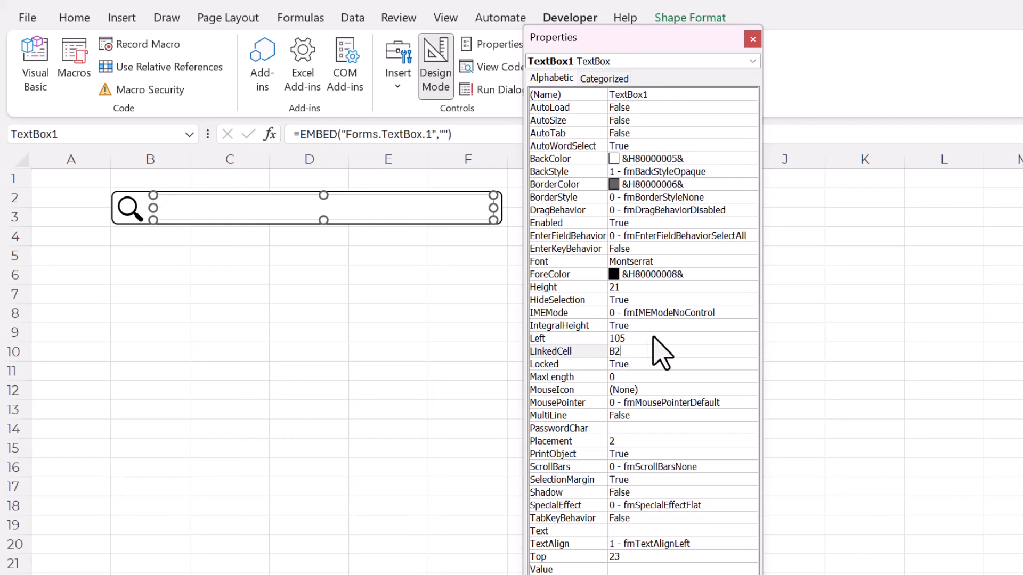
{"action": "left_click", "coordinate": [654, 338]}
{"action": "left_click", "coordinate": [699, 352]}
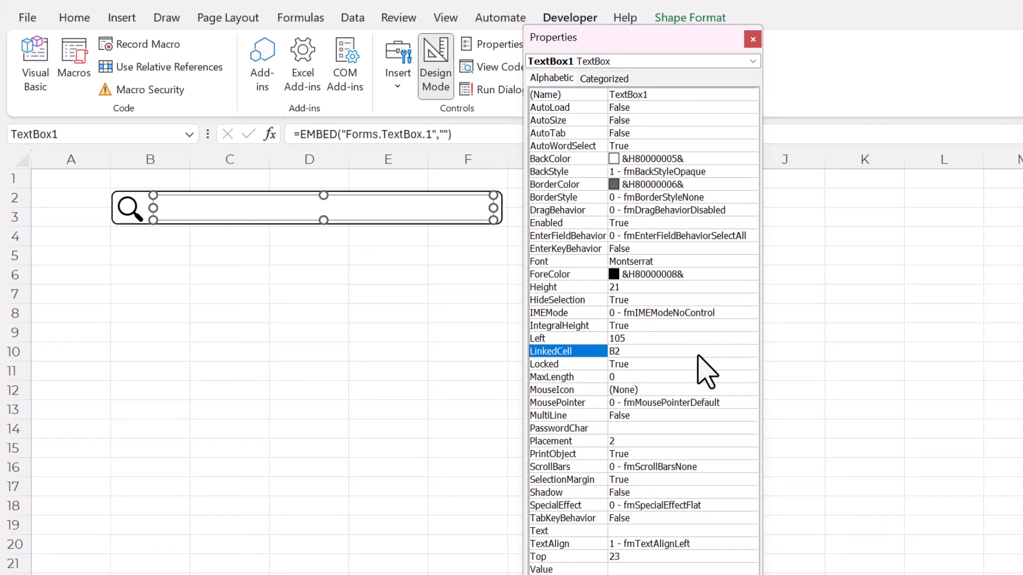
{"action": "left_click", "coordinate": [753, 39]}
{"action": "left_click", "coordinate": [581, 276]}
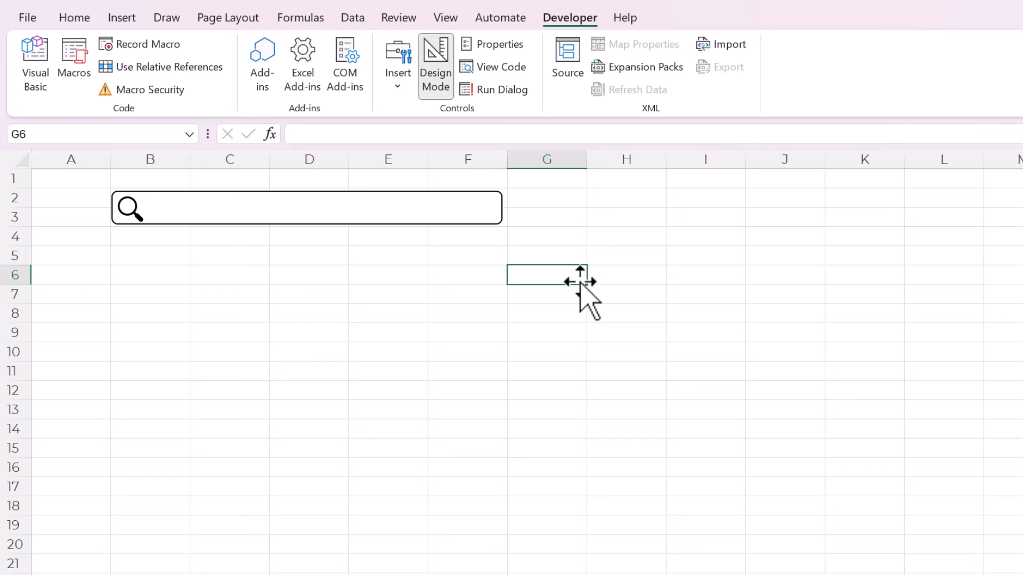
{"action": "left_click", "coordinate": [345, 204]}
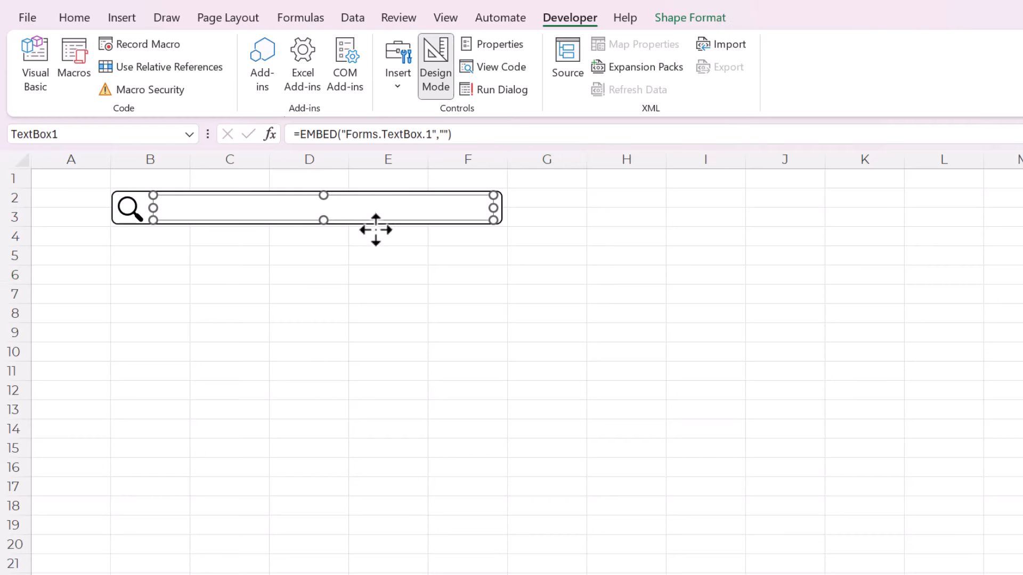
{"action": "left_click", "coordinate": [383, 250]}
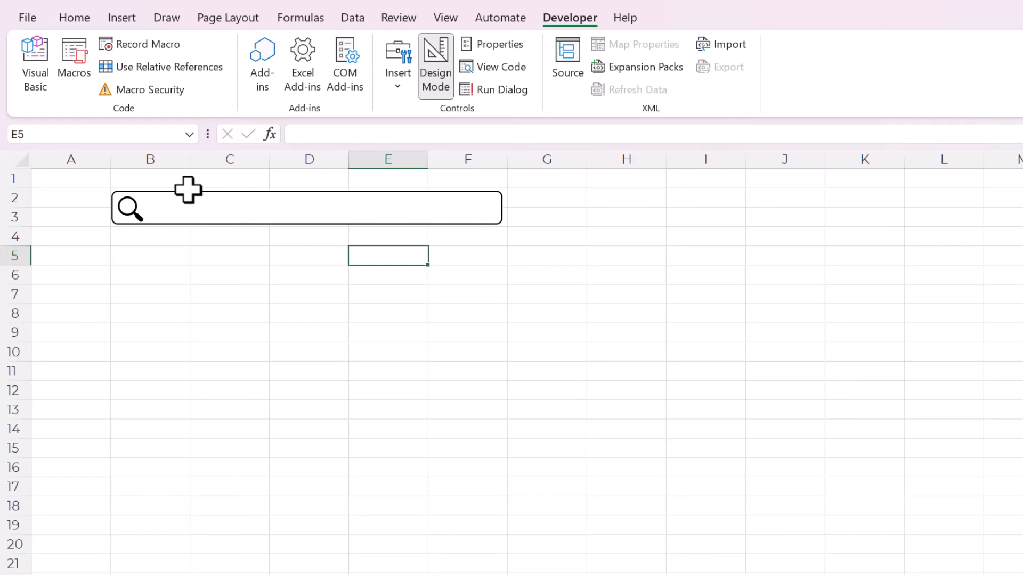
{"action": "left_click", "coordinate": [216, 218]}
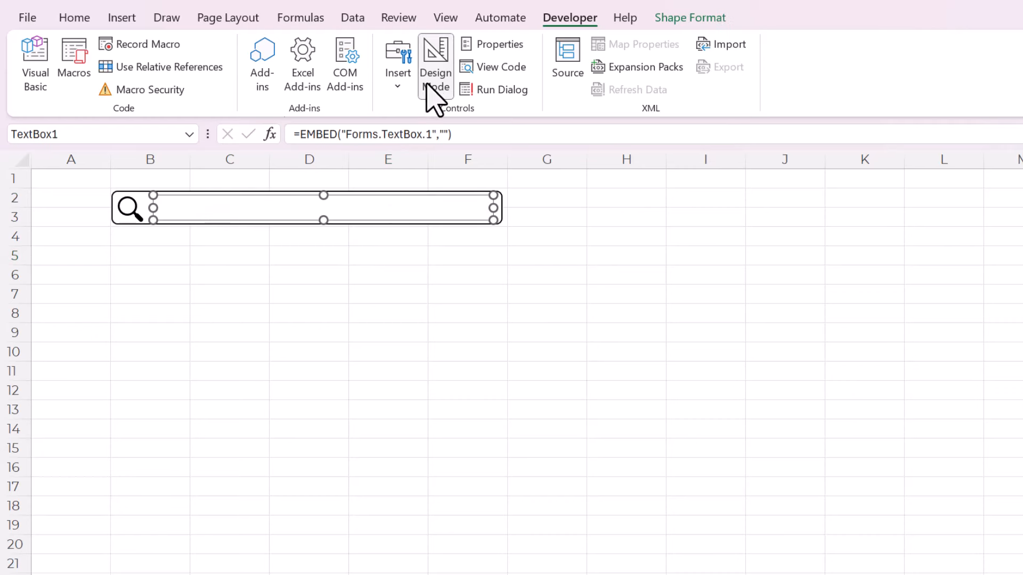
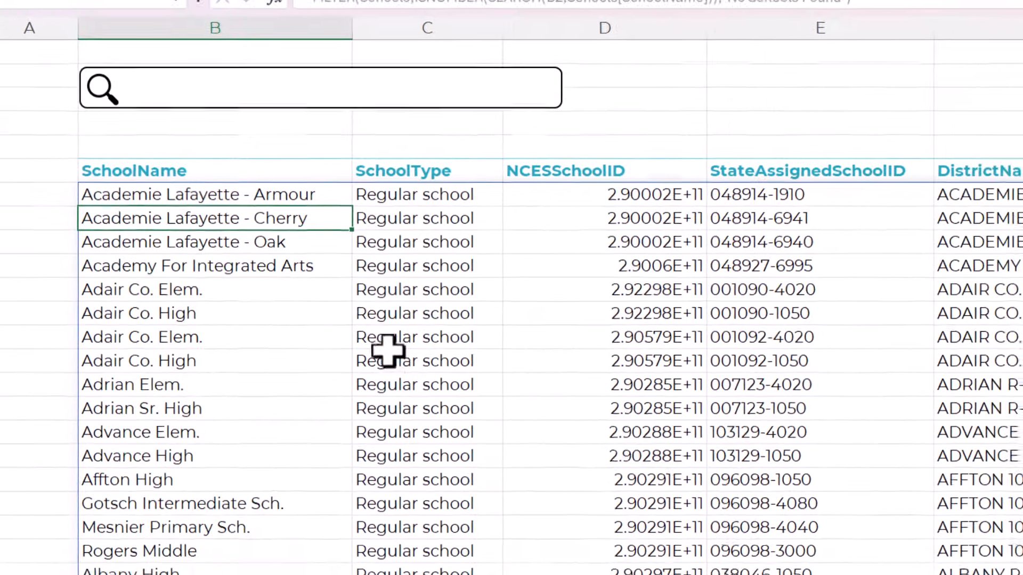
Look through the filtered school list, test the search bar with the term "virg", and start erasing the term.
{"action": "scroll", "coordinate": [437, 373], "scroll_direction": "down", "scroll_amount": 7}
{"action": "scroll", "coordinate": [362, 346], "scroll_direction": "down", "scroll_amount": 6}
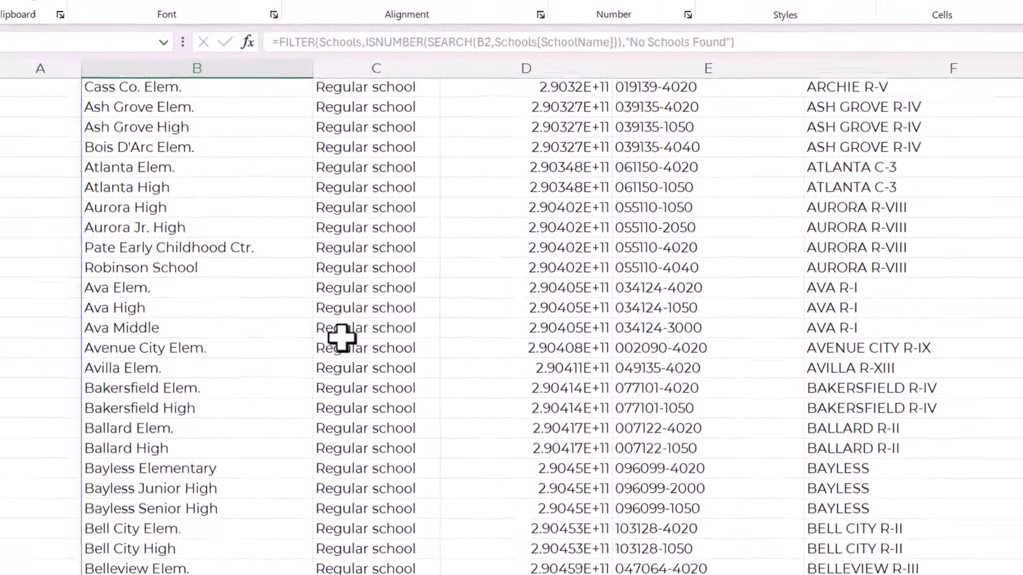
{"action": "scroll", "coordinate": [363, 347], "scroll_direction": "up", "scroll_amount": 13}
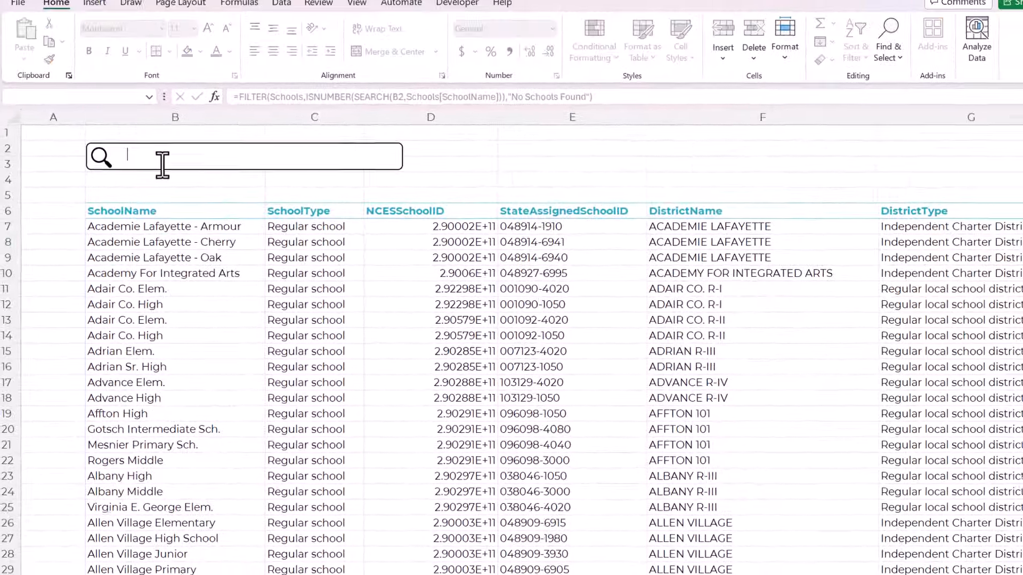
{"action": "left_click", "coordinate": [165, 153]}
{"action": "type", "text": "virg"}
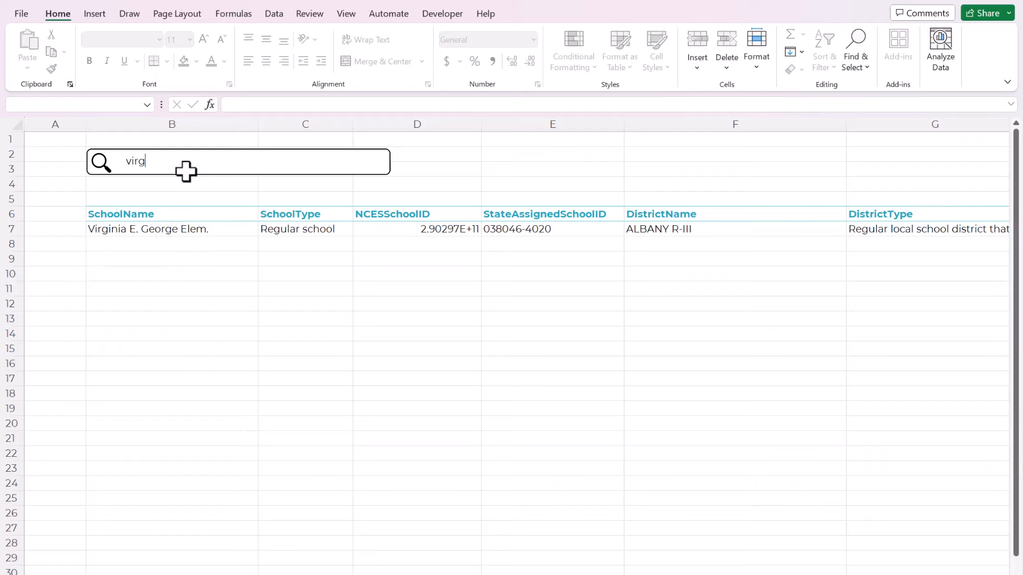
{"action": "key", "text": "BackSpace"}
{"action": "key", "text": "BackSpace"}
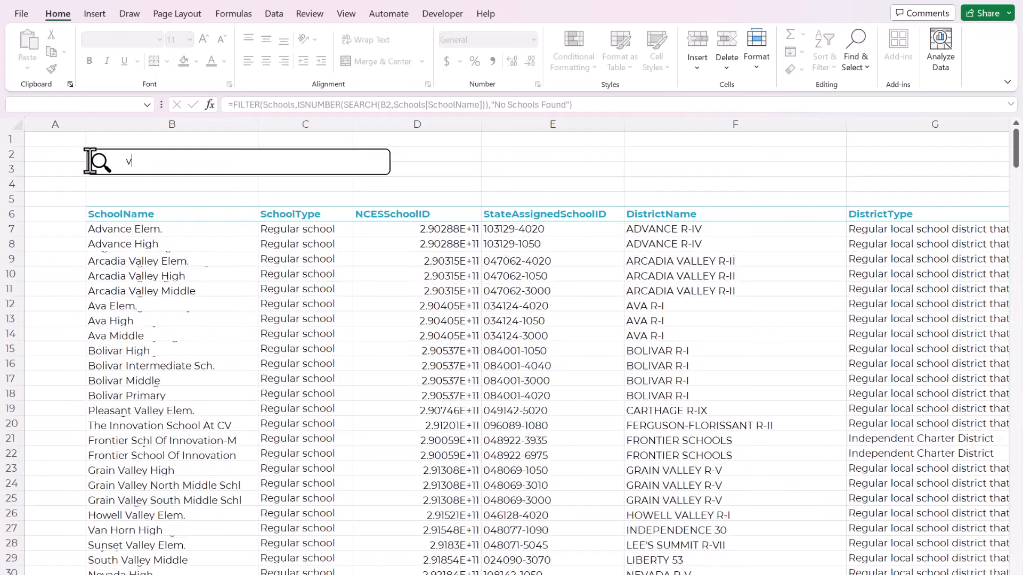
Test the search bar with the terms "ava" and "adai", and leave it empty.
{"action": "type", "text": "ava"}
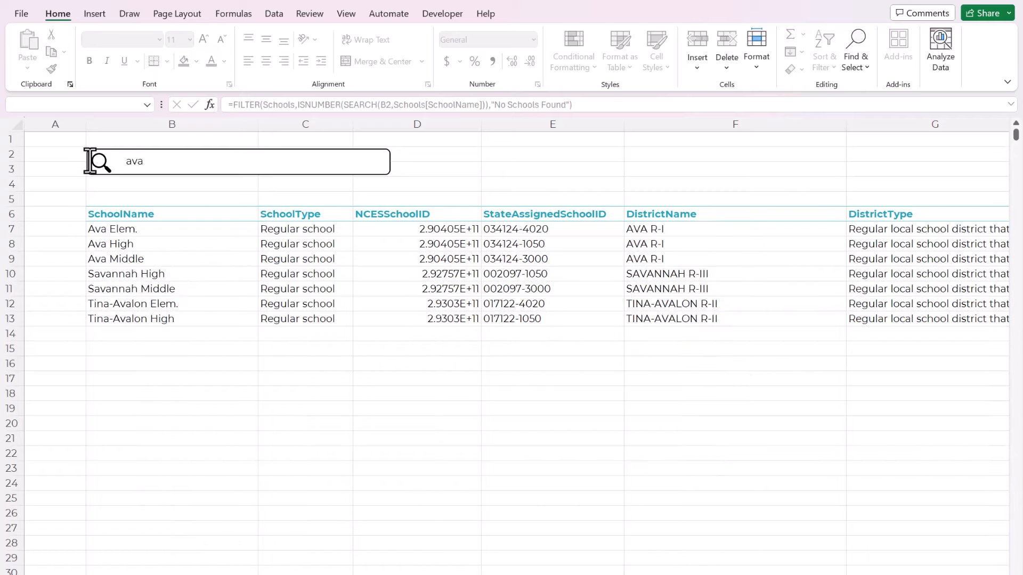
{"action": "key", "text": "BackSpace"}
{"action": "key", "text": "BackSpace"}
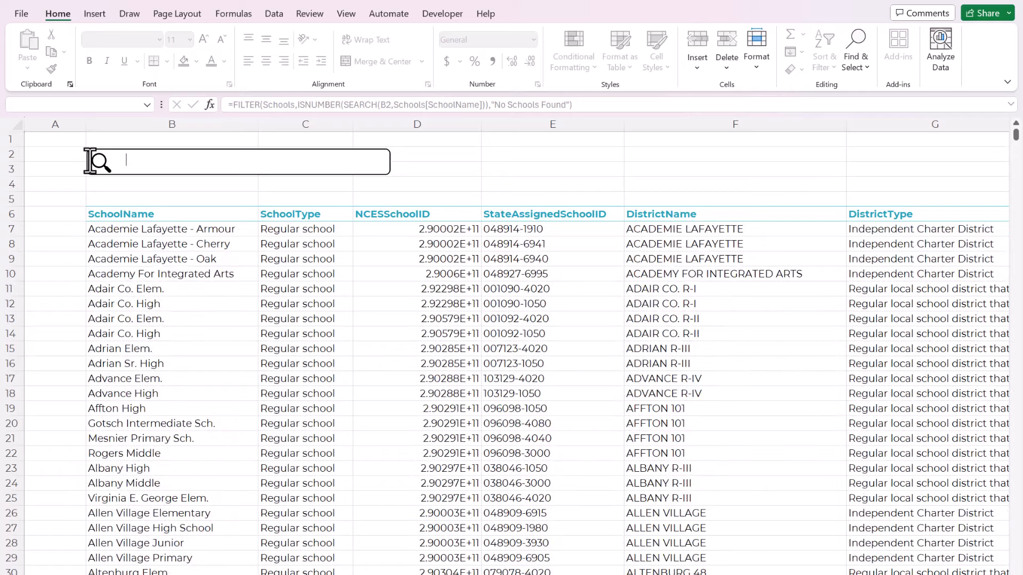
{"action": "type", "text": "dai"}
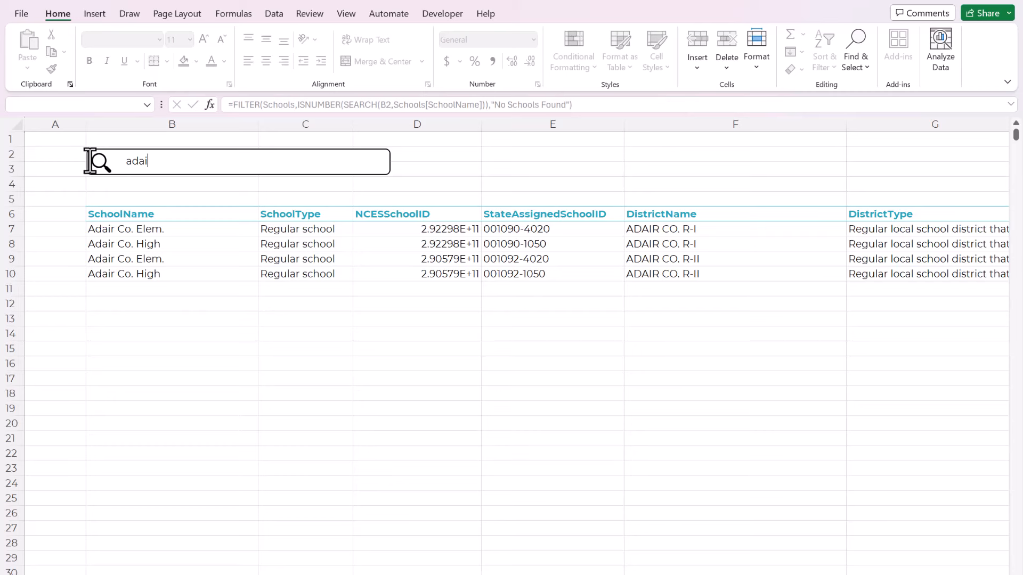
{"action": "key", "text": "BackSpace"}
{"action": "key", "text": "BackSpace"}
{"action": "key", "text": "BackSpace"}
{"action": "key", "text": "BackSpace"}
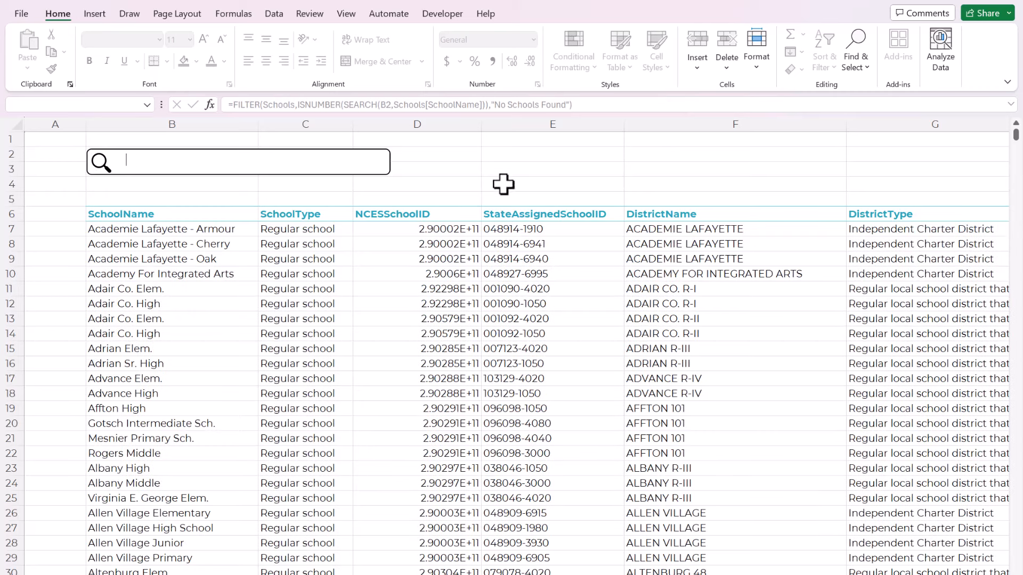
{"action": "left_click", "coordinate": [510, 184]}
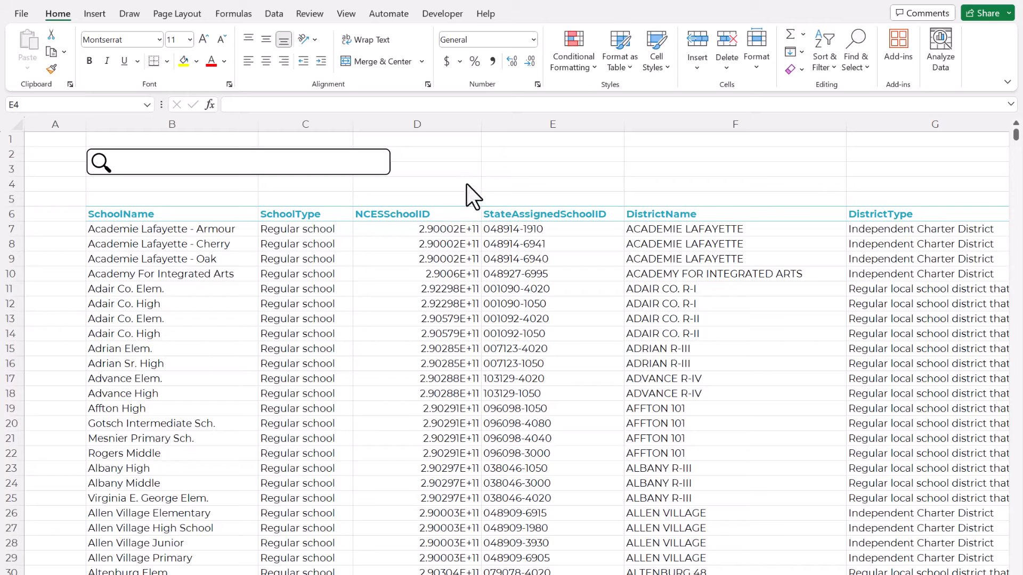
{"action": "left_click", "coordinate": [453, 172]}
{"action": "left_click", "coordinate": [198, 261]}
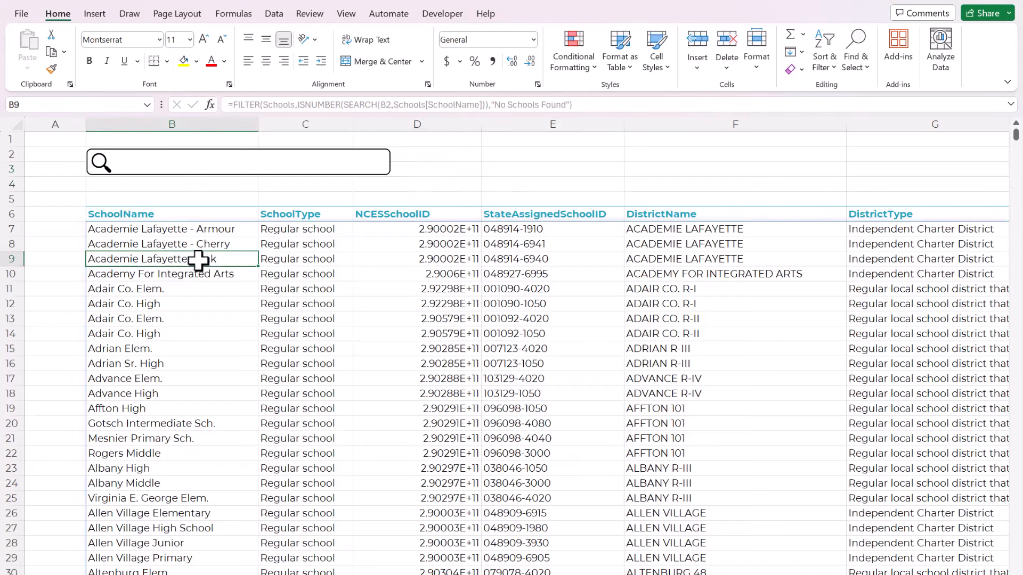
{"action": "left_click_drag", "start_coordinate": [206, 233], "coordinate": [861, 514]}
{"action": "left_click", "coordinate": [216, 308]}
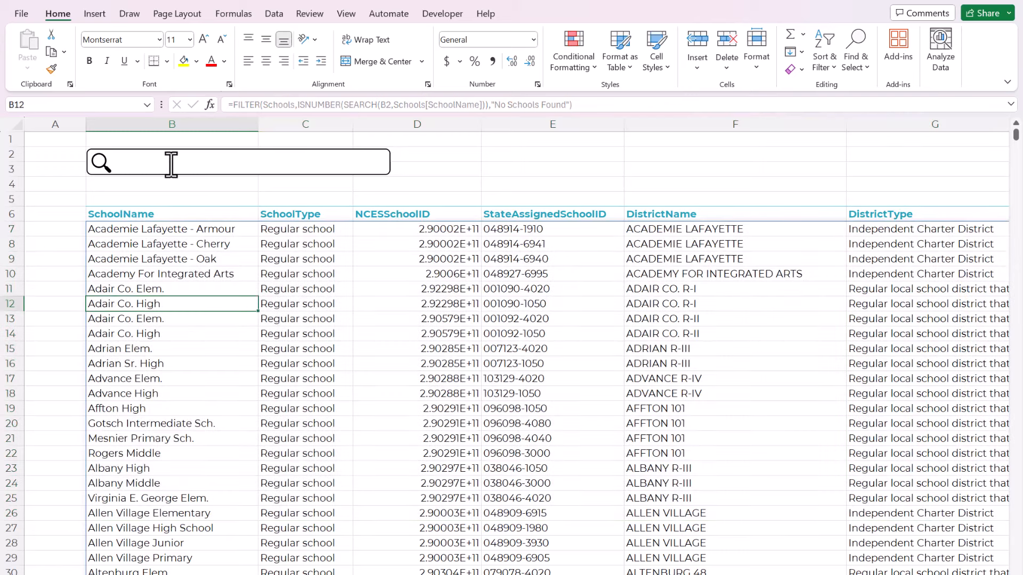
{"action": "left_click_drag", "start_coordinate": [107, 229], "coordinate": [726, 479]}
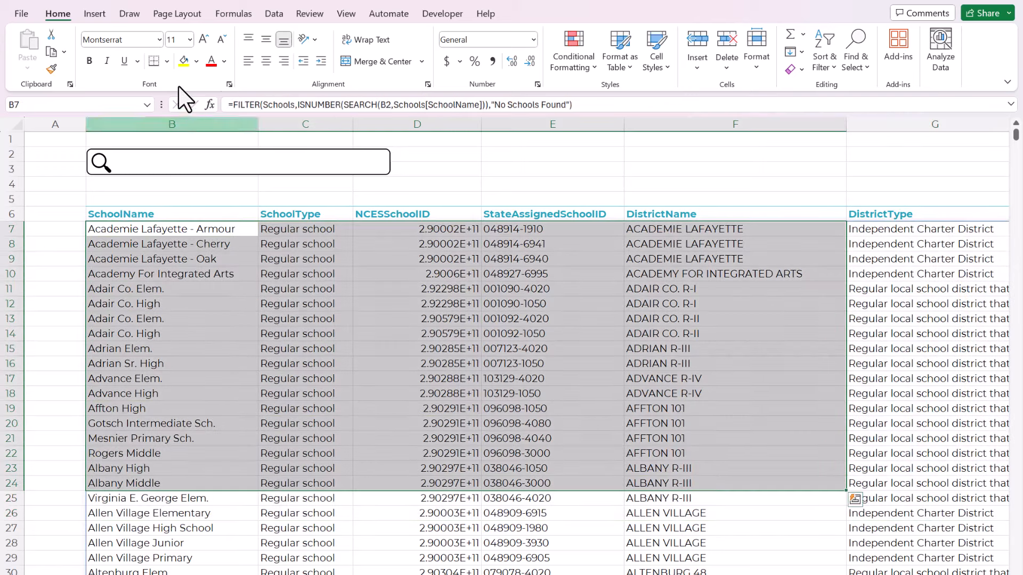
{"action": "left_click", "coordinate": [450, 170]}
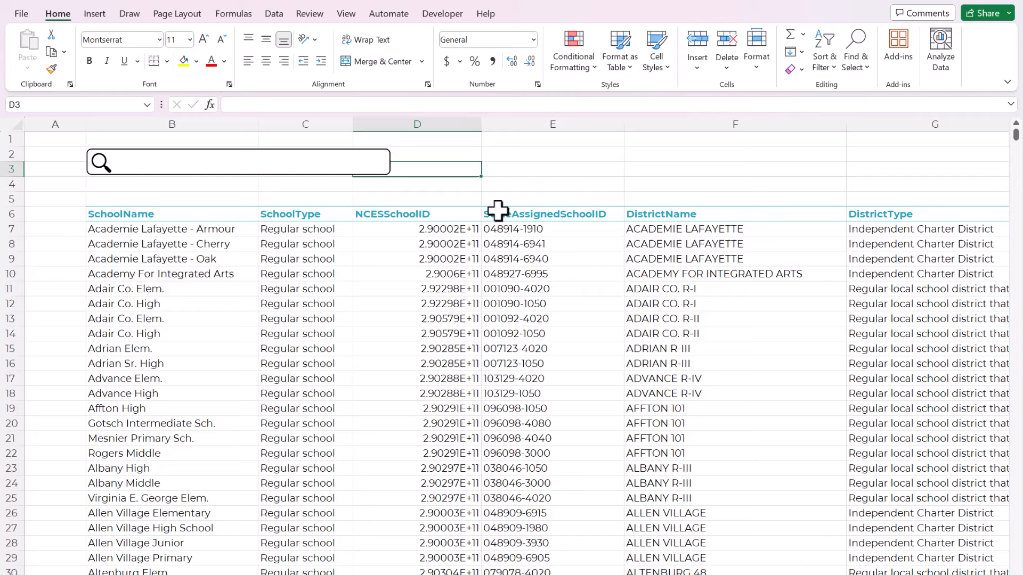
Filter the school list by entering "ava" in the search bar.
{"action": "left_click", "coordinate": [148, 162]}
{"action": "type", "text": "ava"}
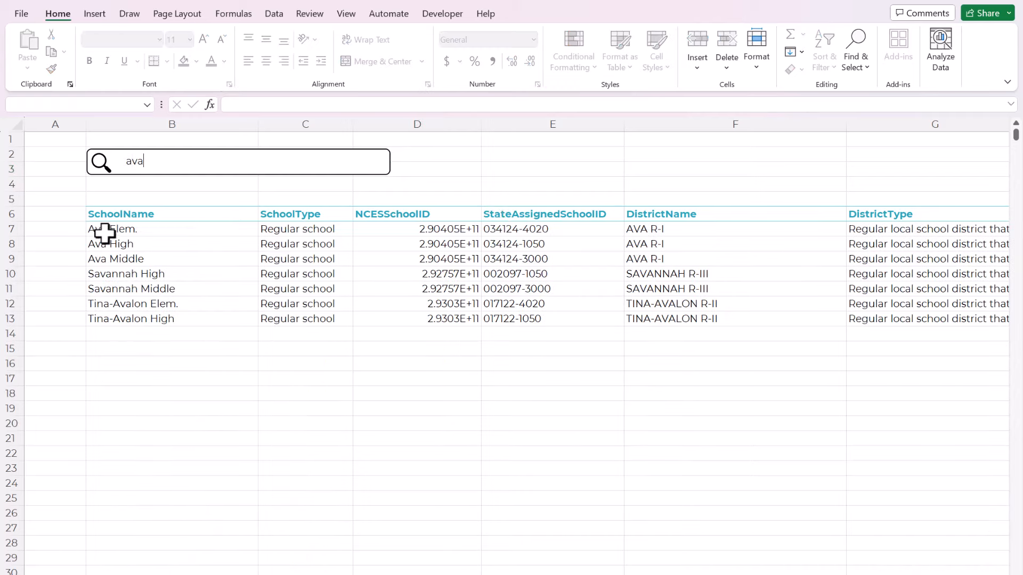
{"action": "left_click_drag", "start_coordinate": [105, 233], "coordinate": [660, 331]}
{"action": "left_click", "coordinate": [554, 351]}
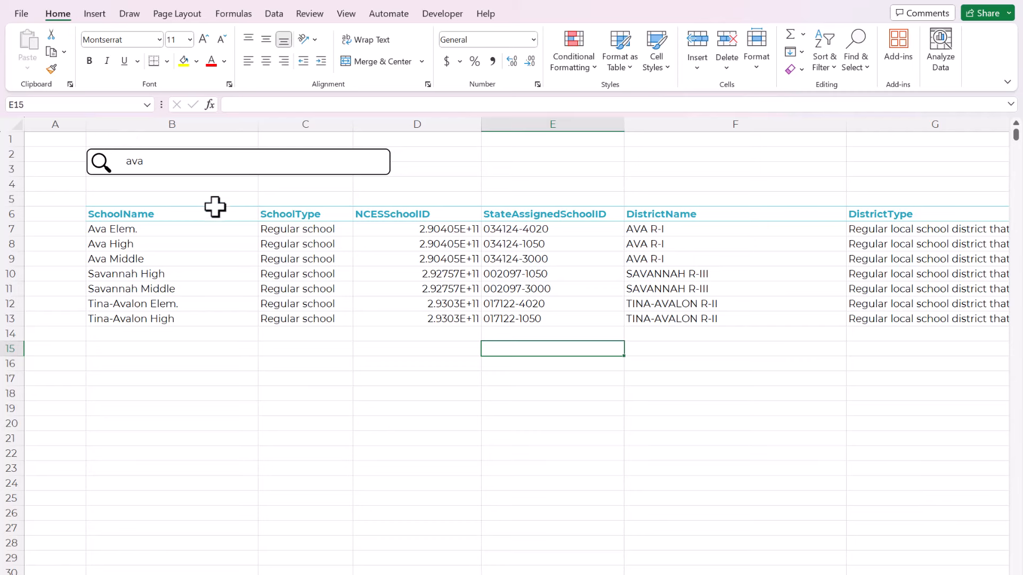
Select the results area from cell B7 across to column I and down to the end of the worksheet.
{"action": "left_click", "coordinate": [168, 229]}
{"action": "key", "text": "shift+Right"}
{"action": "key", "text": "shift+Right"}
{"action": "key", "text": "shift+Right"}
{"action": "key", "text": "shift+Right"}
{"action": "key", "text": "shift+Right"}
{"action": "key", "text": "shift+Right"}
{"action": "key", "text": "shift+Right"}
{"action": "key", "text": "shift+Right"}
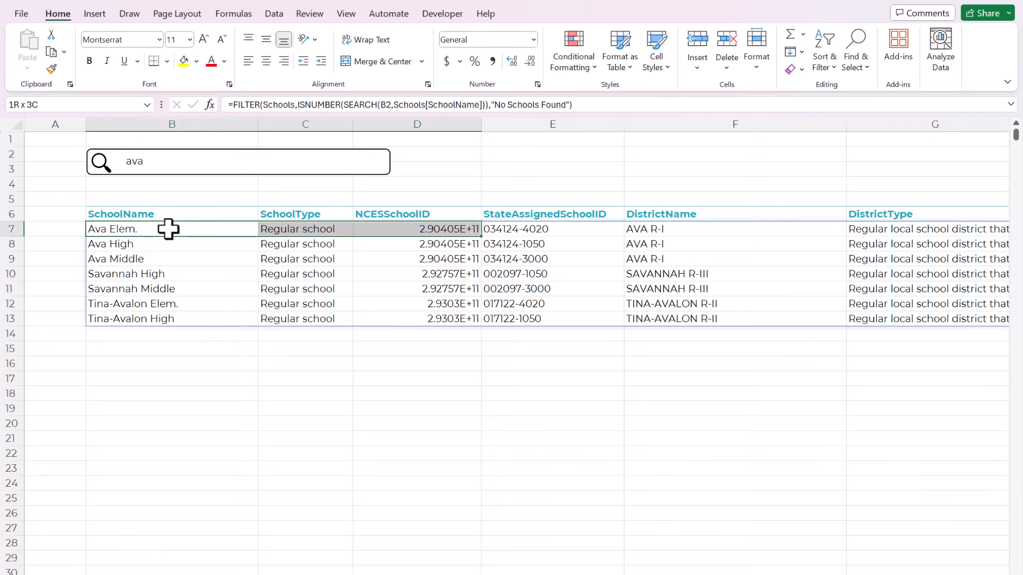
{"action": "key", "text": "shift+Left"}
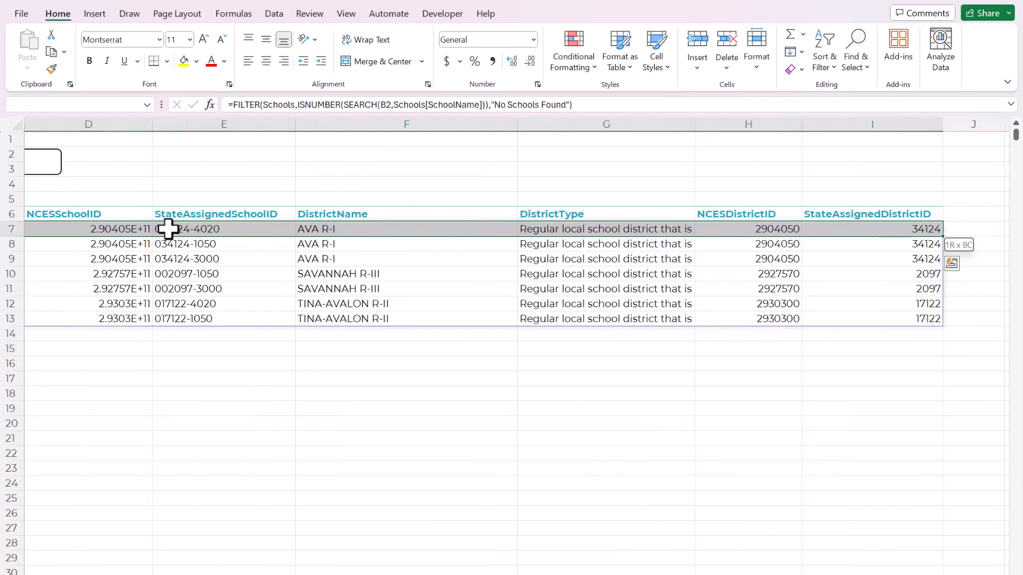
{"action": "key", "text": "ctrl+shift+Down"}
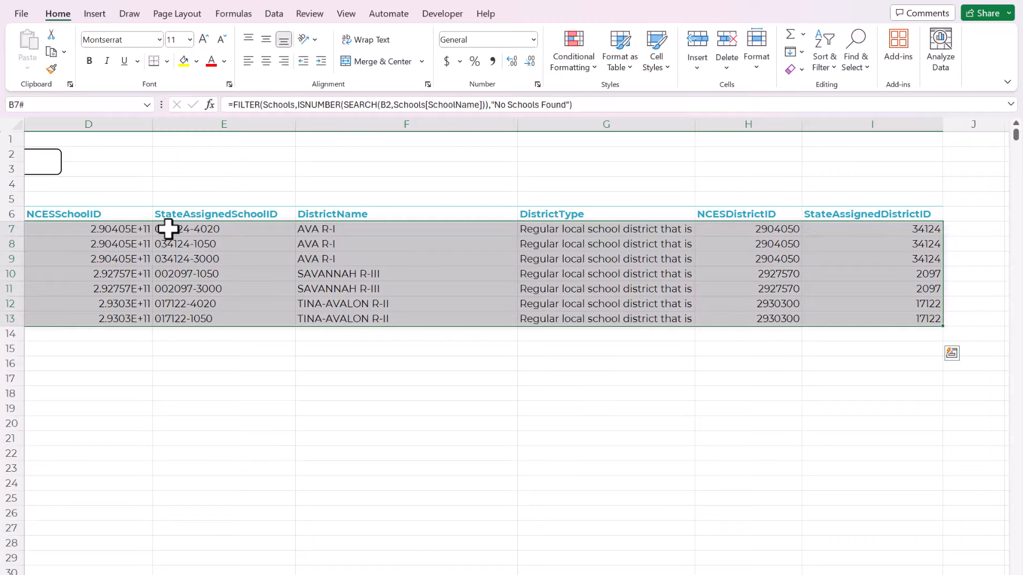
{"action": "key", "text": "ctrl+shift+Down"}
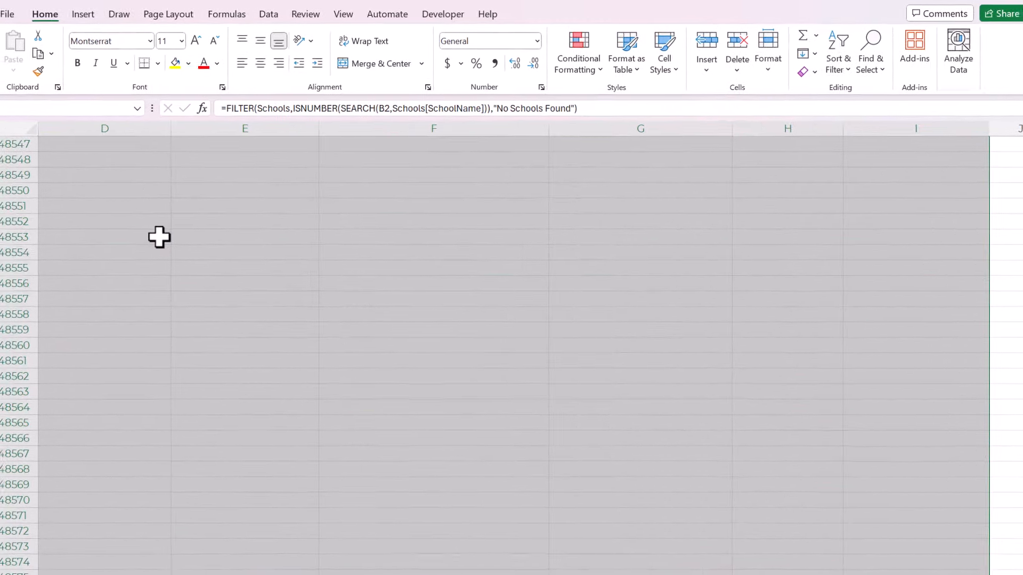
Create a conditional formatting rule for the selected results area that formats only cells with No Blanks.
{"action": "left_click_drag", "start_coordinate": [746, 573], "coordinate": [661, 573]}
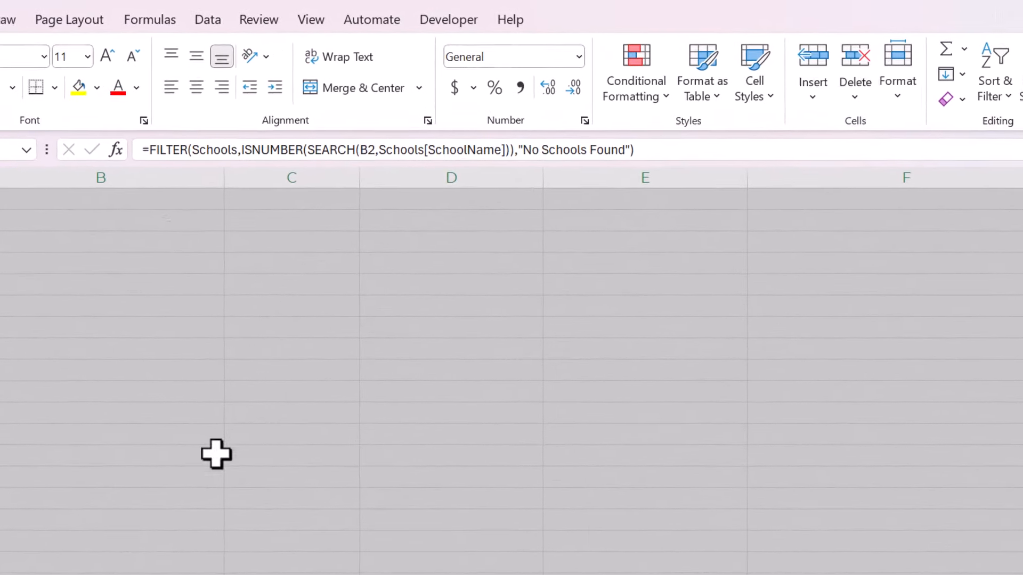
{"action": "left_click", "coordinate": [635, 103]}
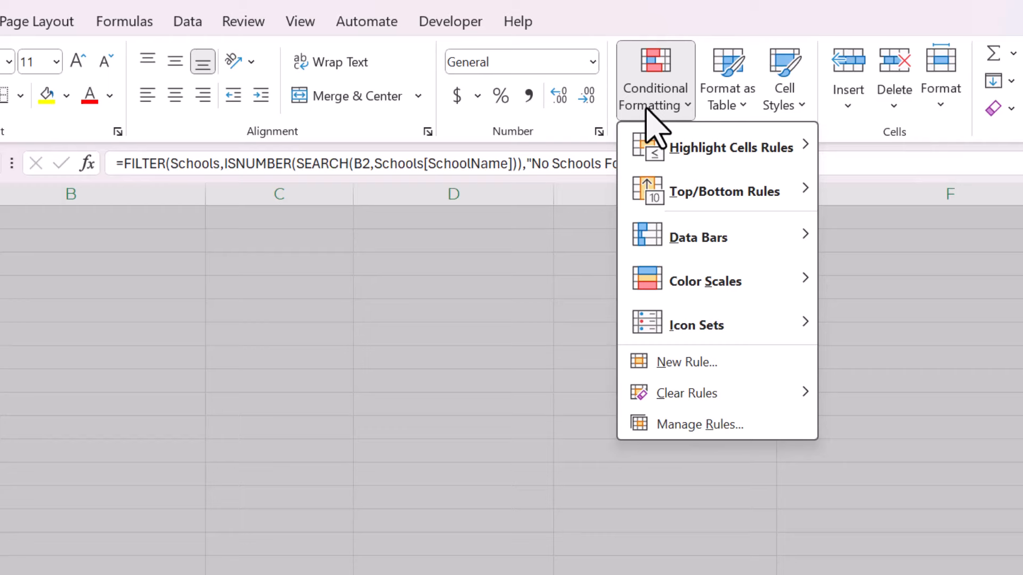
{"action": "left_click", "coordinate": [688, 362]}
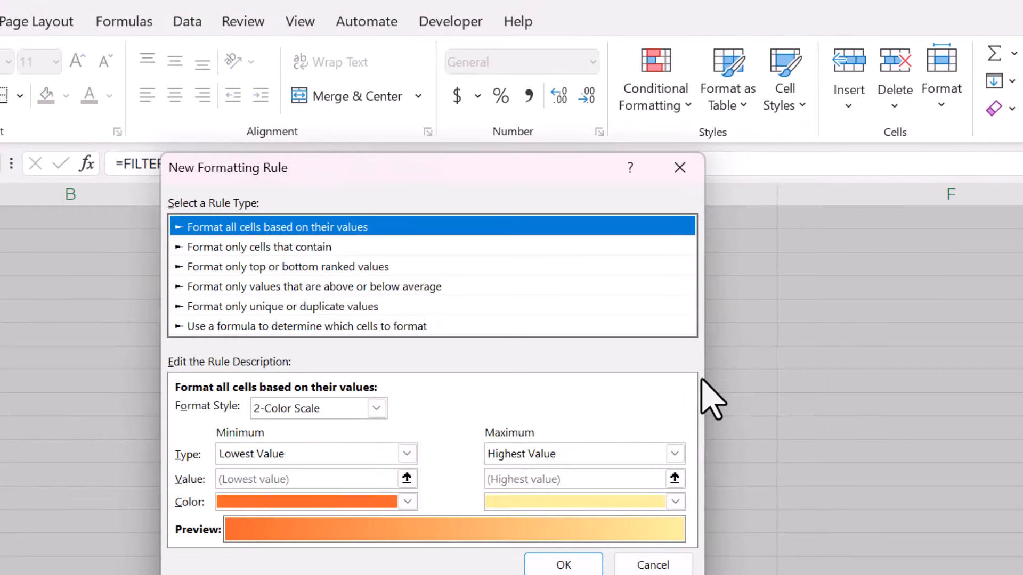
{"action": "left_click", "coordinate": [276, 250]}
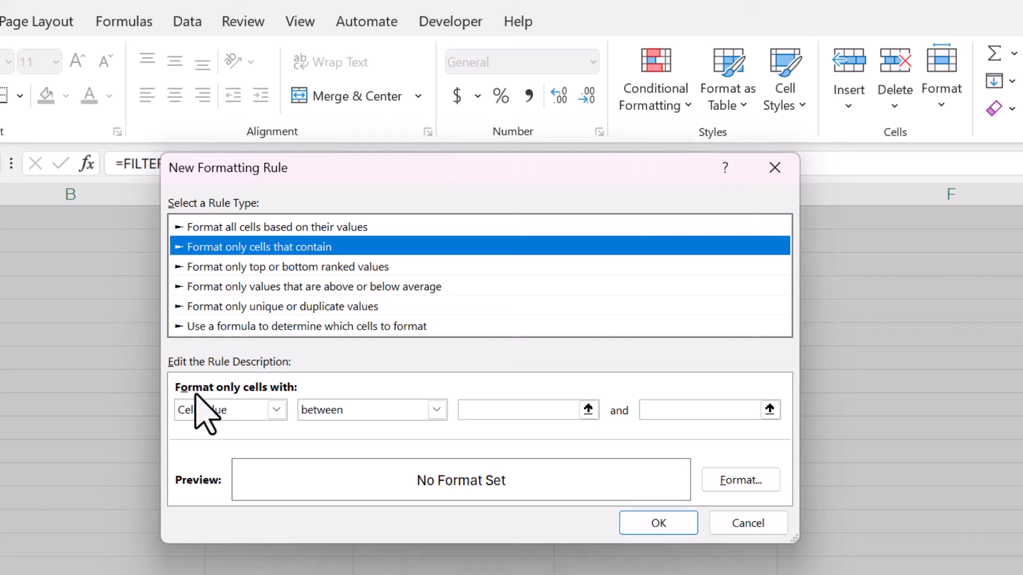
{"action": "left_click", "coordinate": [277, 410]}
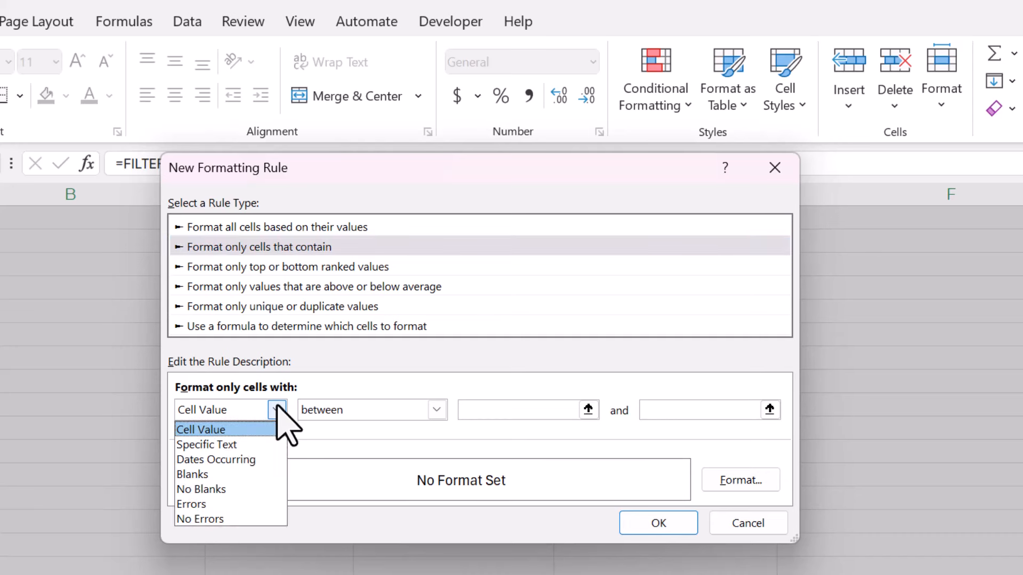
{"action": "left_click", "coordinate": [222, 488]}
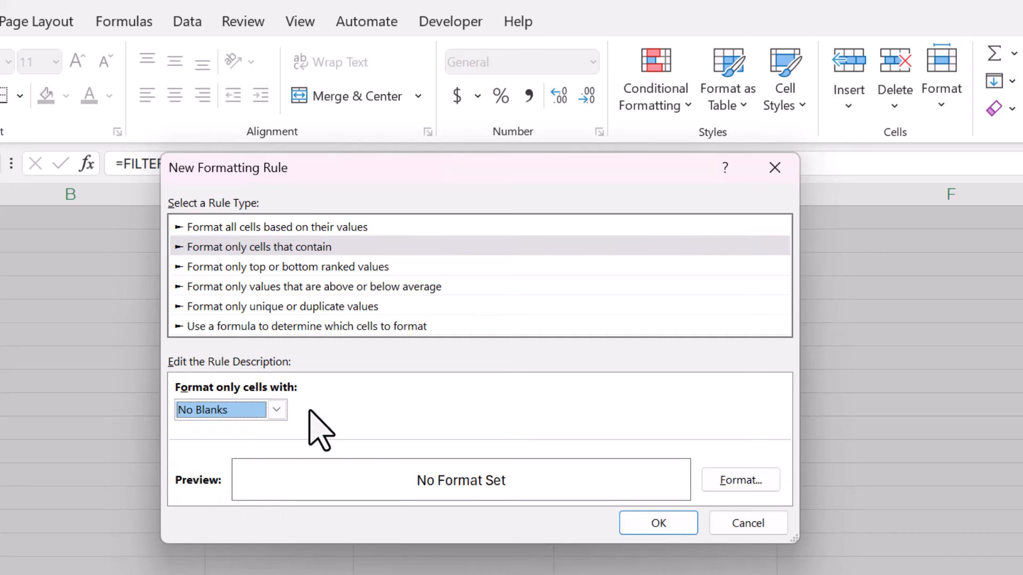
Give the rule an outline border, apply it to the results area, and check the bordered results.
{"action": "left_click", "coordinate": [730, 487]}
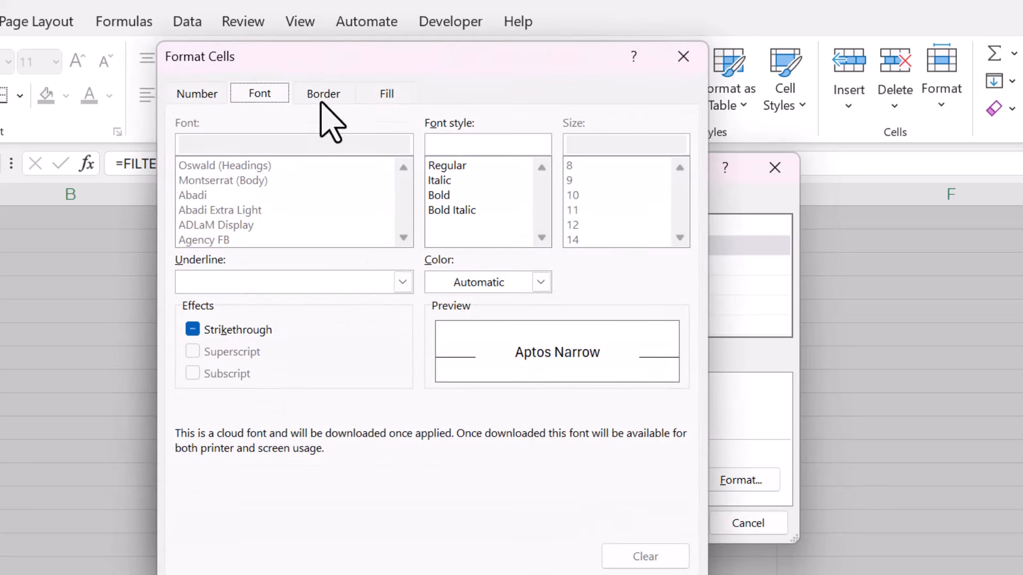
{"action": "left_click", "coordinate": [322, 98]}
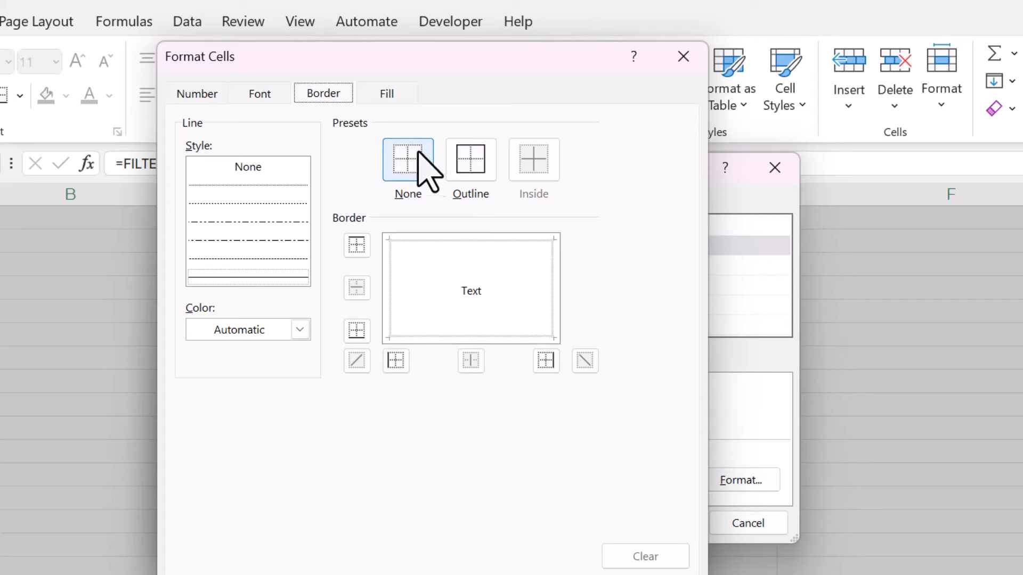
{"action": "left_click", "coordinate": [489, 174]}
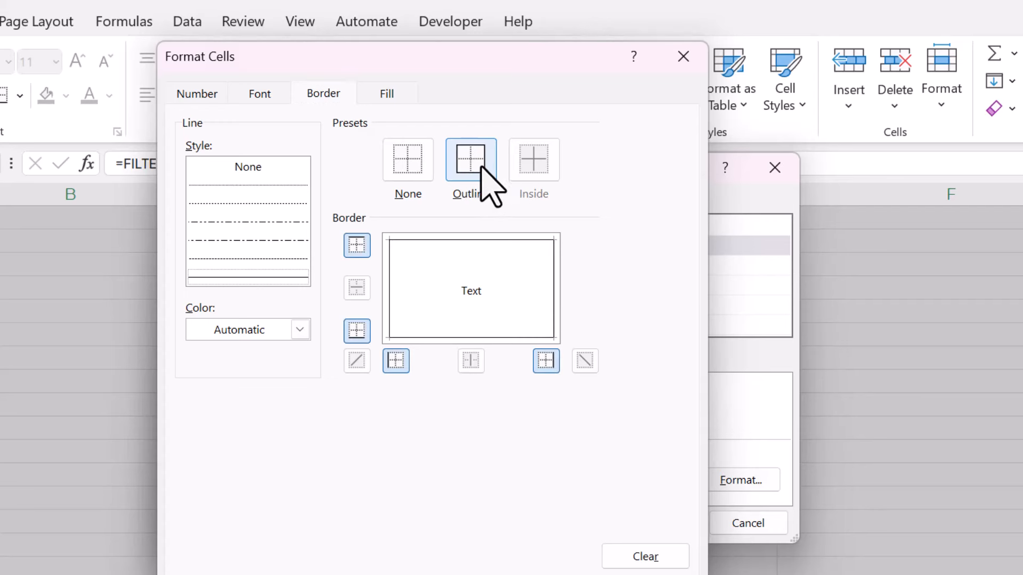
{"action": "key", "text": "Return"}
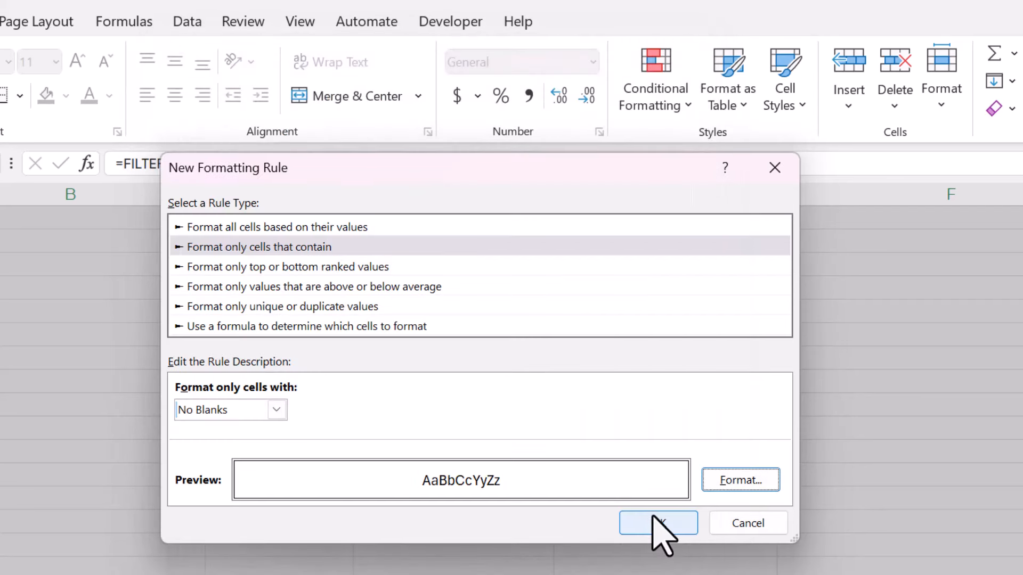
{"action": "left_click", "coordinate": [657, 525]}
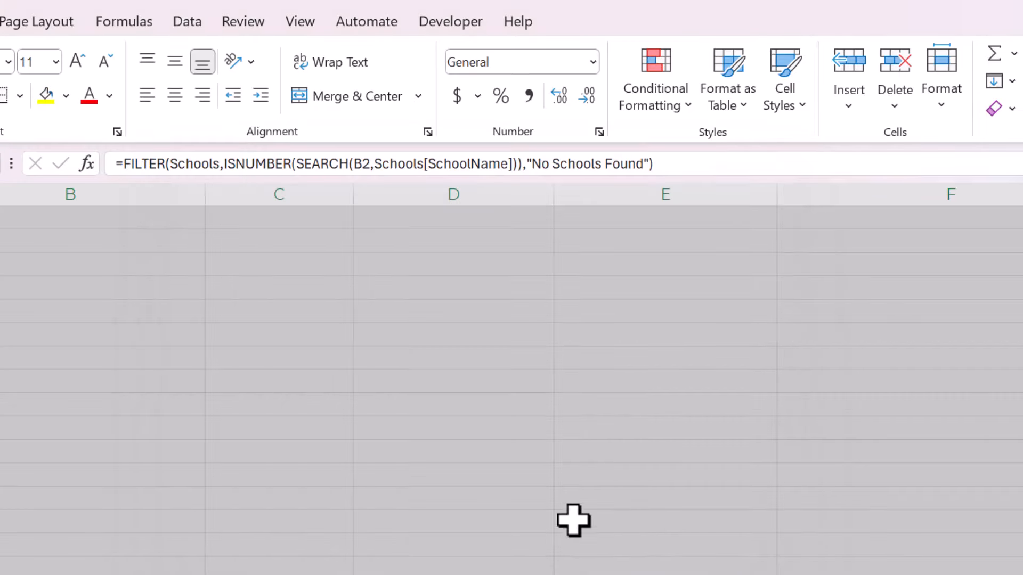
{"action": "left_click", "coordinate": [184, 376]}
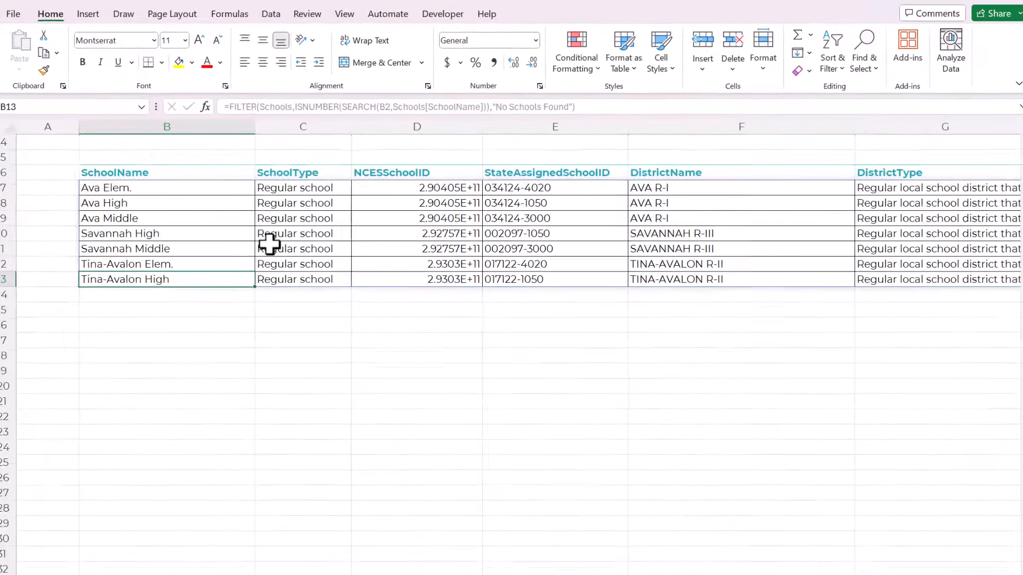
{"action": "left_click", "coordinate": [372, 180]}
{"action": "left_click", "coordinate": [510, 169]}
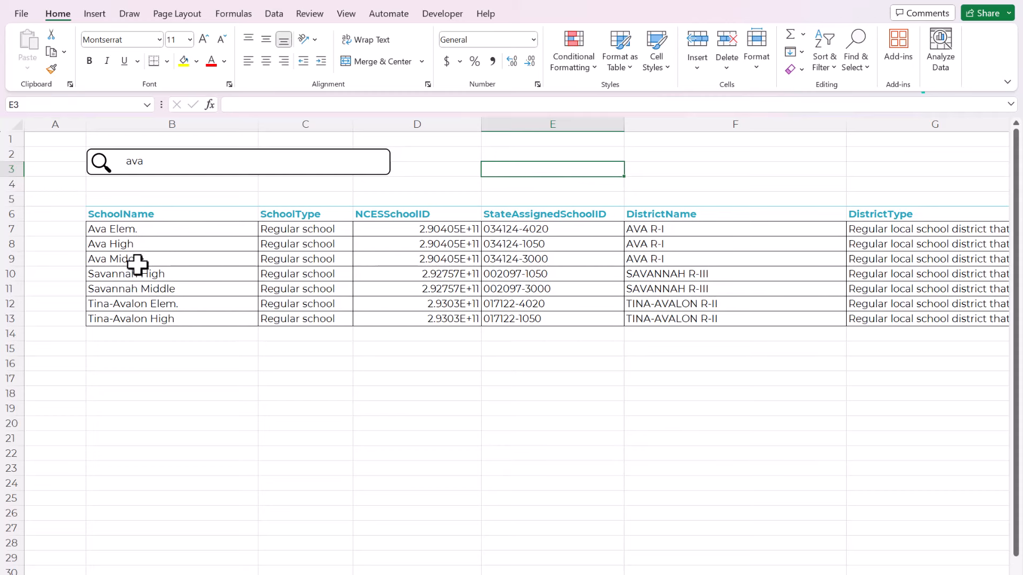
Shorten the search term to "av", look through the filtered rows, and clear the search bar.
{"action": "left_click", "coordinate": [159, 164]}
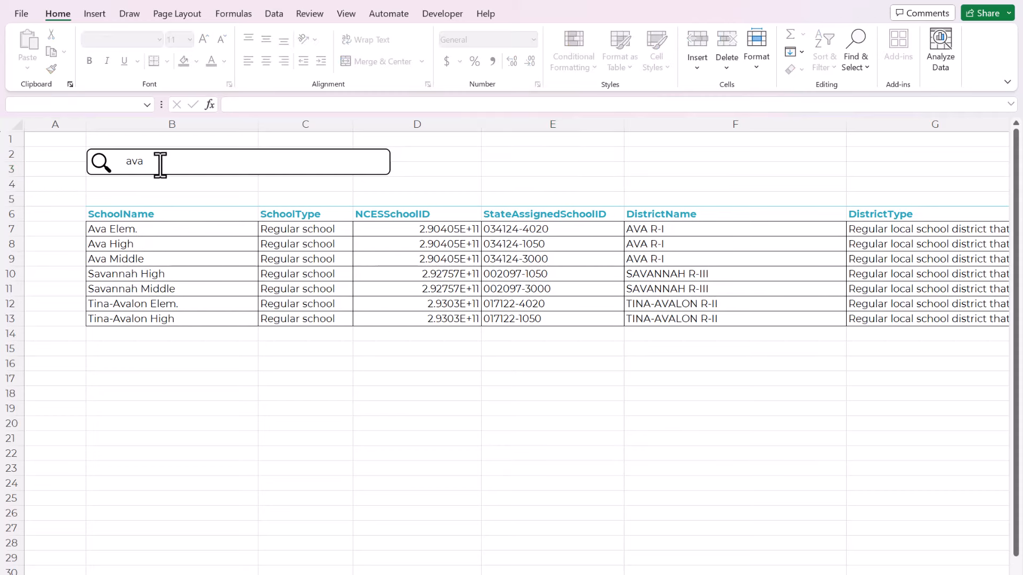
{"action": "key", "text": "BackSpace"}
{"action": "scroll", "coordinate": [224, 259], "scroll_direction": "down", "scroll_amount": 12}
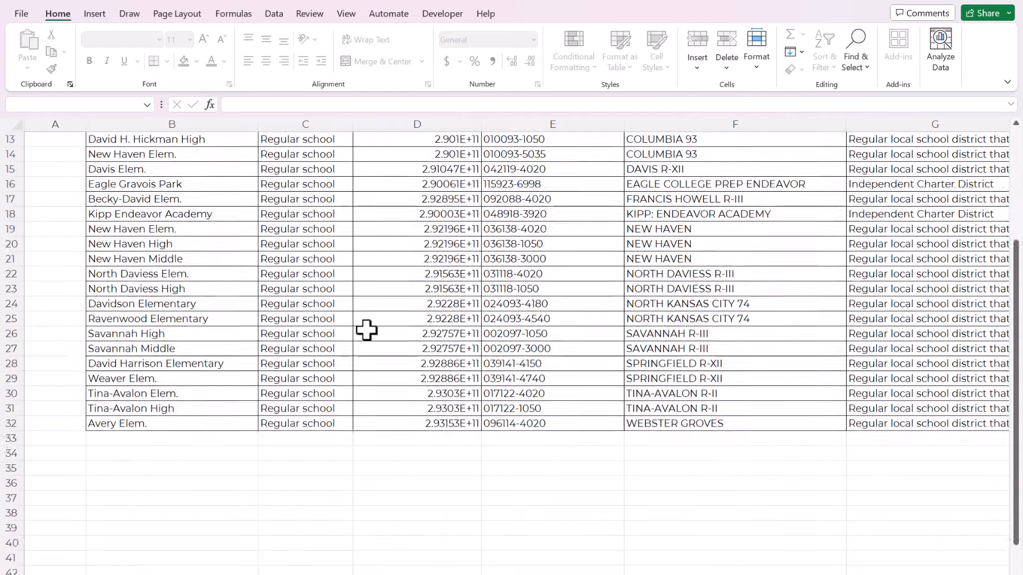
{"action": "scroll", "coordinate": [320, 330], "scroll_direction": "up", "scroll_amount": 5}
{"action": "scroll", "coordinate": [294, 294], "scroll_direction": "up", "scroll_amount": 7}
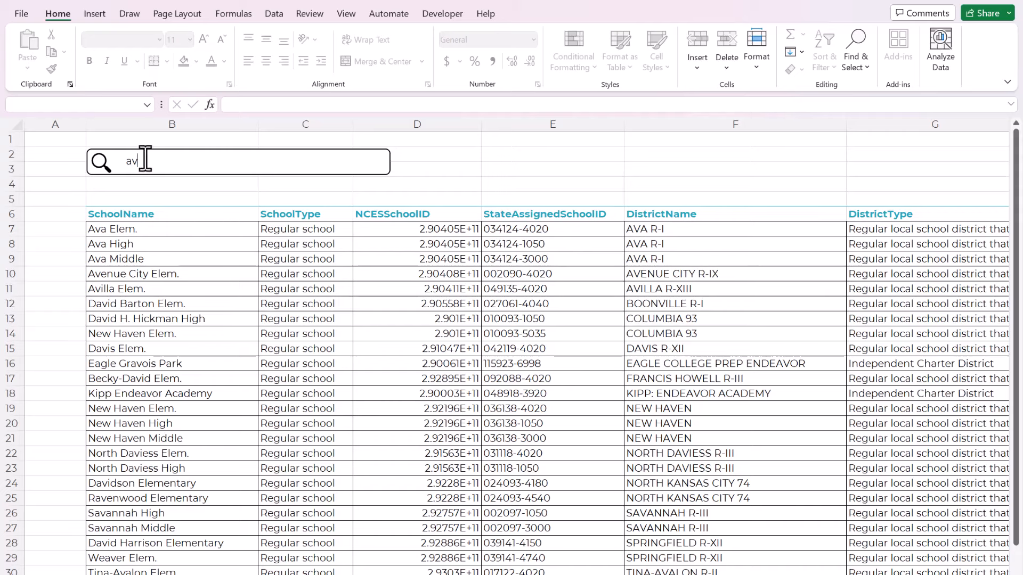
{"action": "key", "text": "BackSpace"}
{"action": "left_click", "coordinate": [447, 152]}
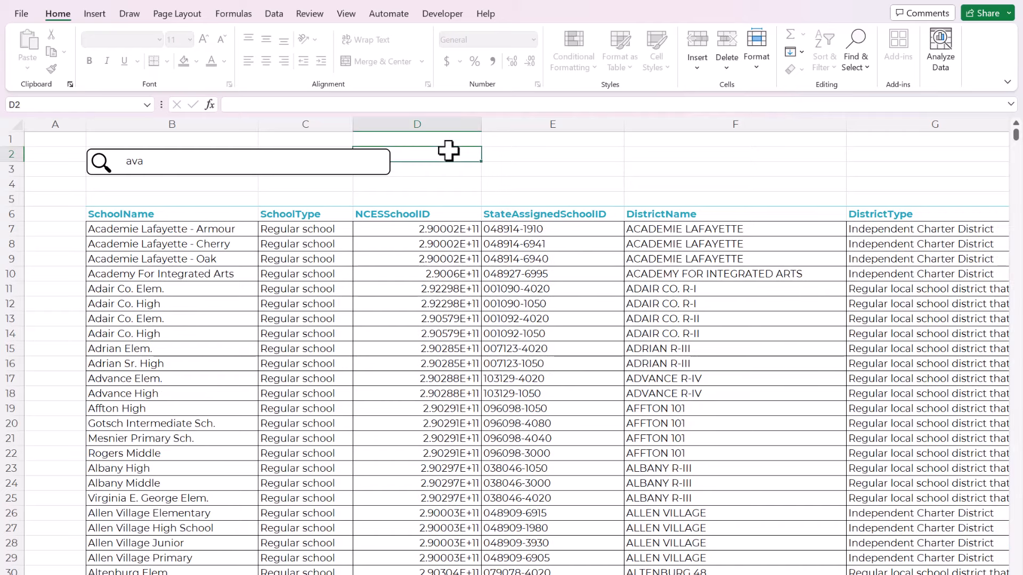
{"action": "left_click", "coordinate": [433, 180]}
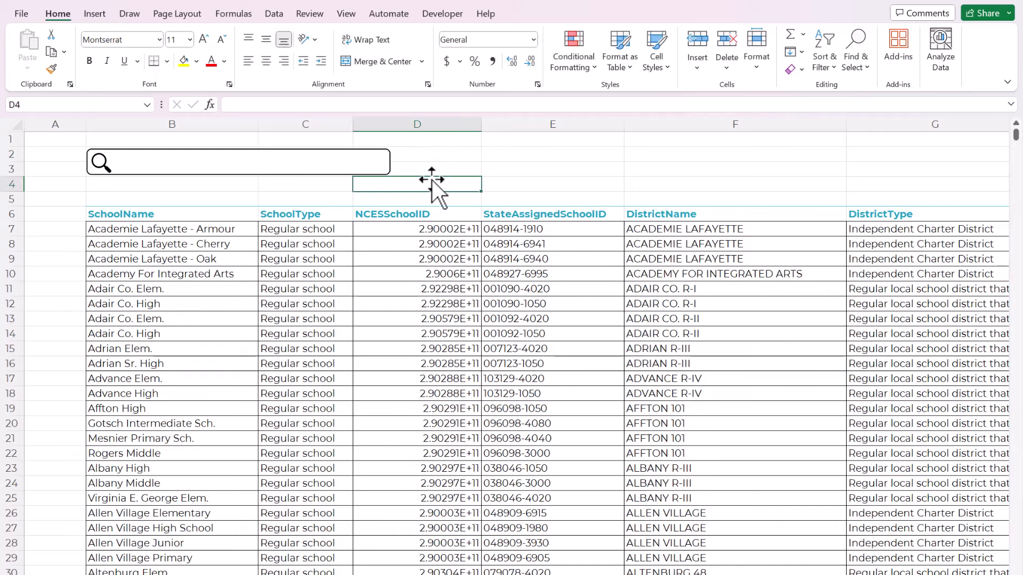
{"action": "left_click", "coordinate": [139, 216]}
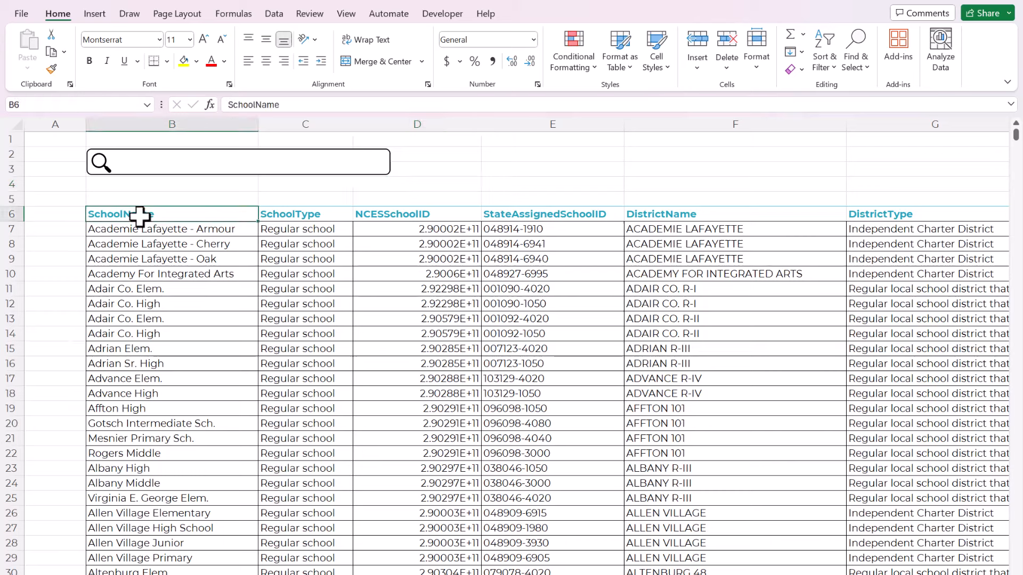
{"action": "left_click", "coordinate": [693, 213]}
{"action": "left_click", "coordinate": [498, 171]}
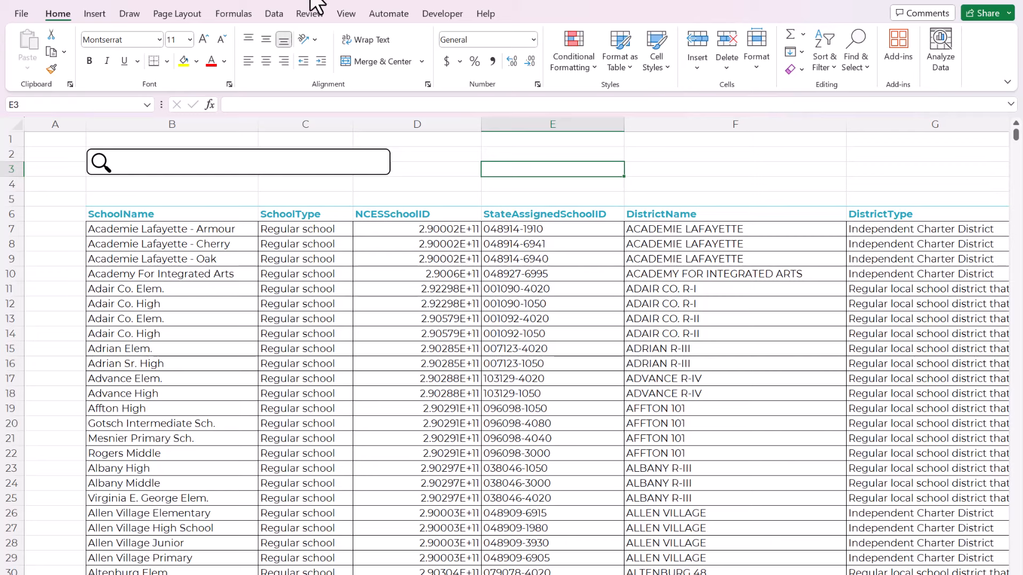
Open the FILTER formula in cell B7 for editing and resize the expanded formula bar.
{"action": "left_click", "coordinate": [158, 227]}
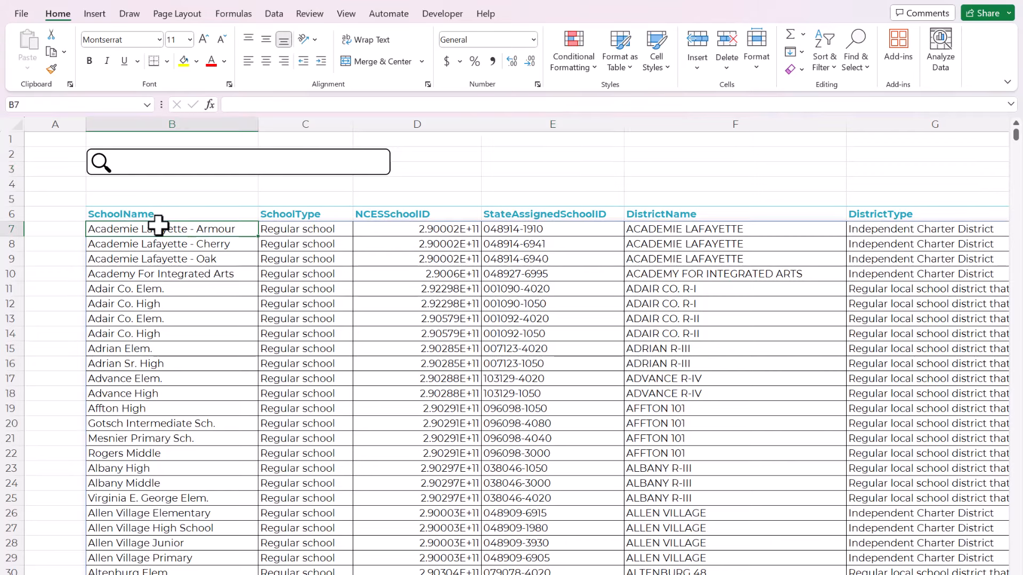
{"action": "left_click", "coordinate": [655, 105]}
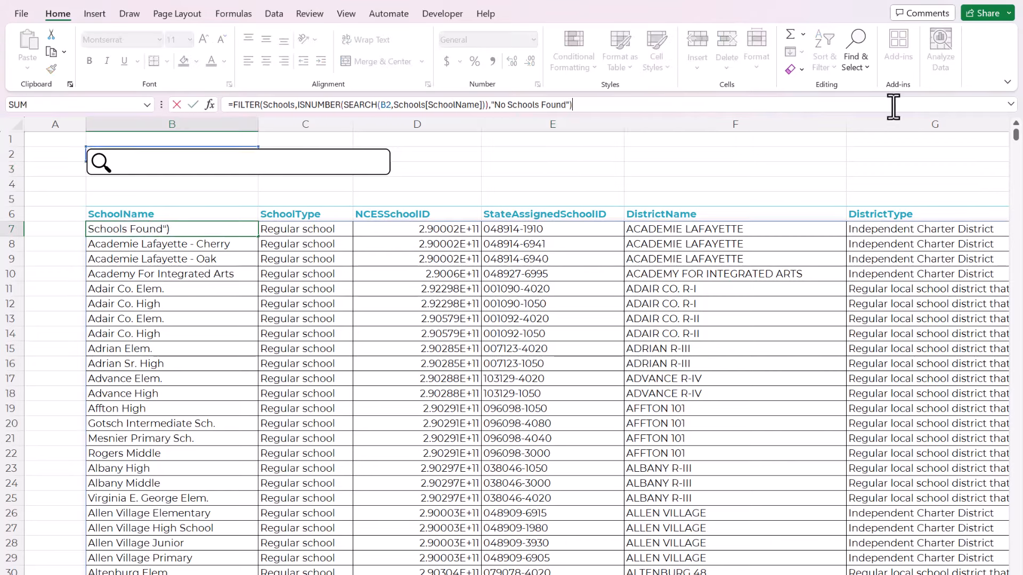
{"action": "left_click", "coordinate": [1010, 104]}
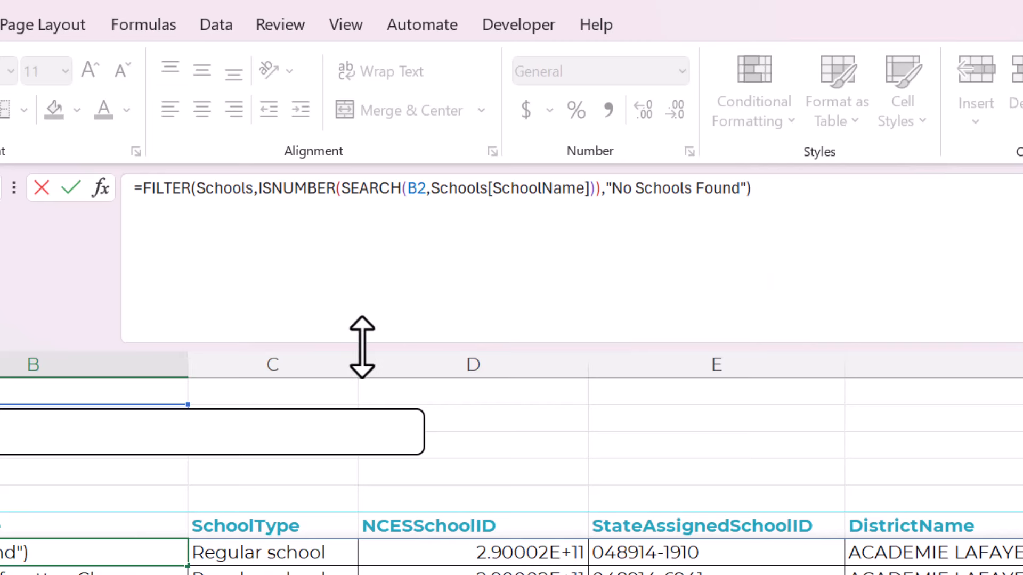
{"action": "left_click_drag", "start_coordinate": [361, 343], "coordinate": [361, 296]}
{"action": "left_click", "coordinate": [293, 189]}
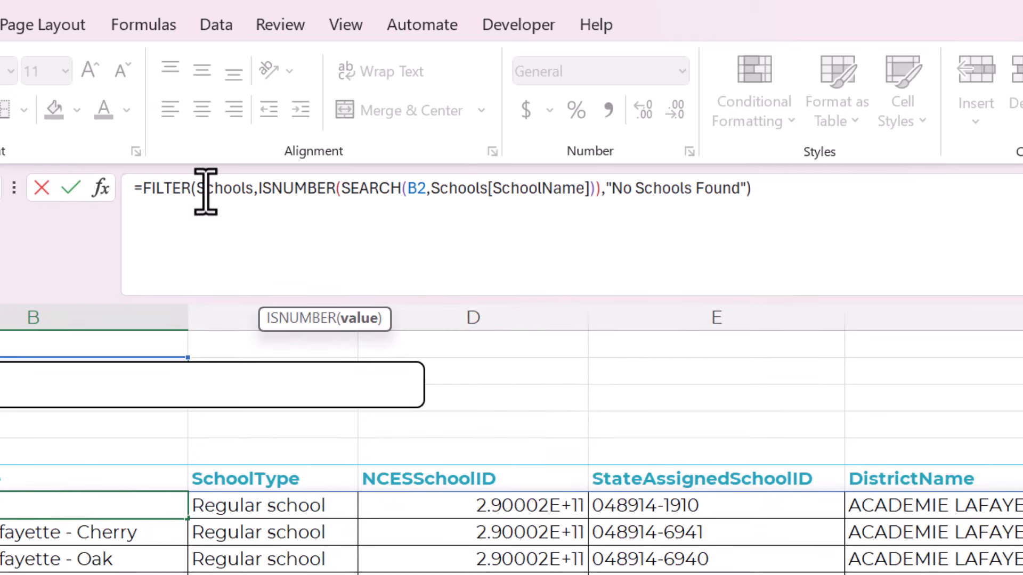
Insert line breaks in the FILTER formula before the ISNUMBER condition and before the comma preceding "No Schools Found".
{"action": "left_click", "coordinate": [206, 189]}
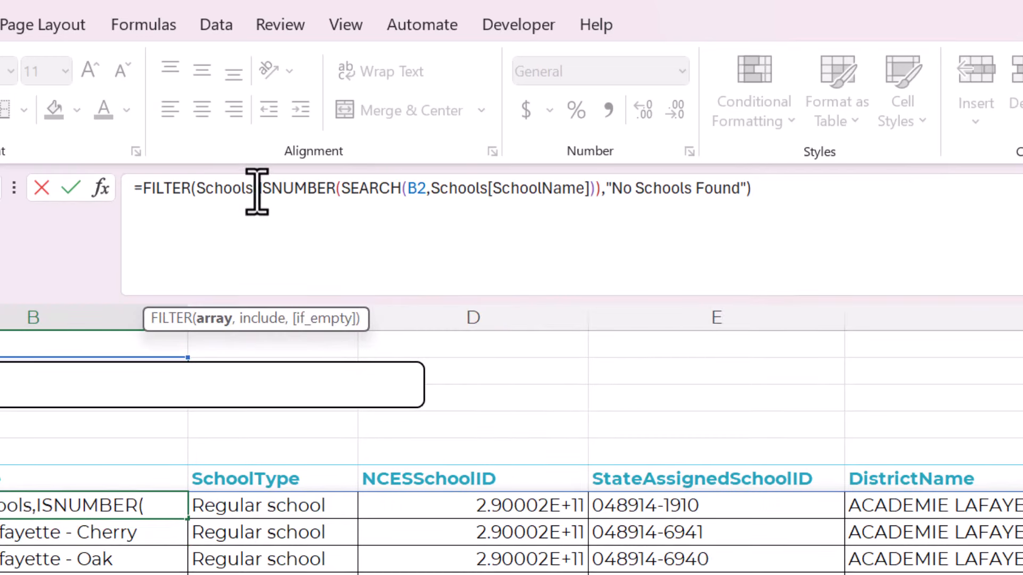
{"action": "left_click", "coordinate": [257, 190]}
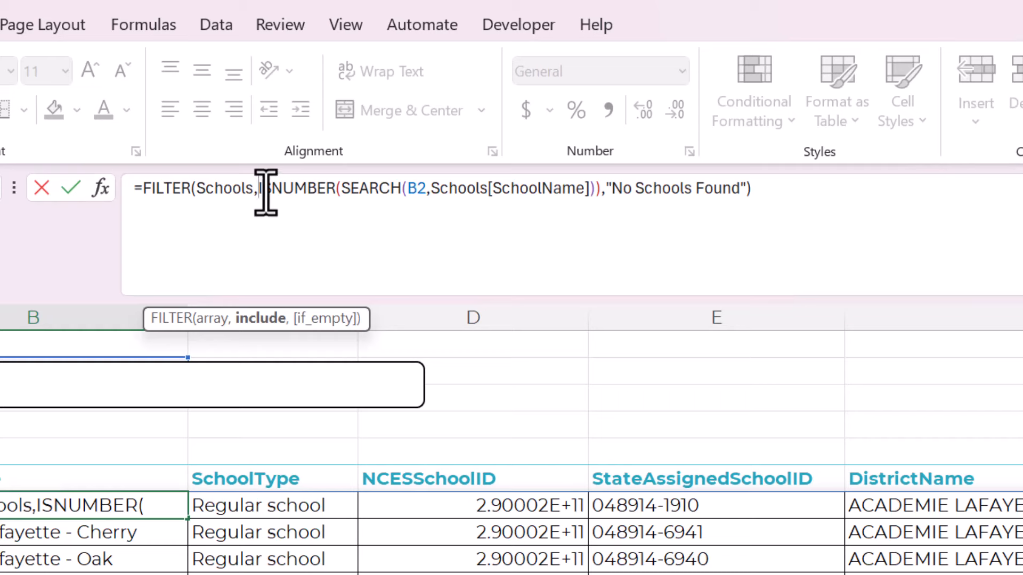
{"action": "key", "text": "alt+Return"}
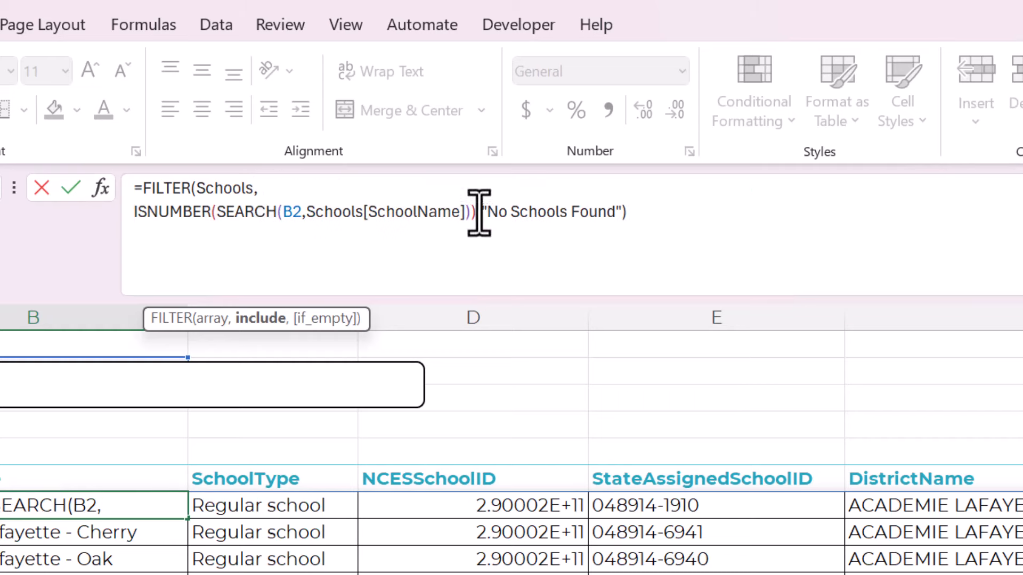
{"action": "left_click", "coordinate": [483, 214]}
{"action": "key", "text": "Left"}
{"action": "key", "text": "alt+Return"}
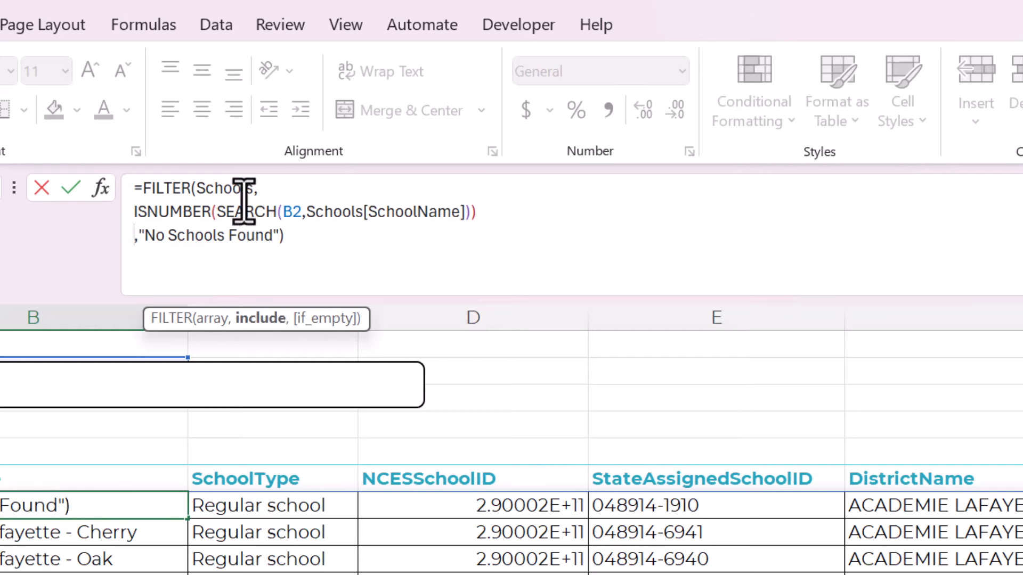
Copy the ISNUMBER(SEARCH(B2,Schools[SchoolName])) condition and add the copy on a new line below it, preceded by +.
{"action": "left_click_drag", "start_coordinate": [508, 216], "coordinate": [115, 219]}
{"action": "key", "text": "ctrl+c"}
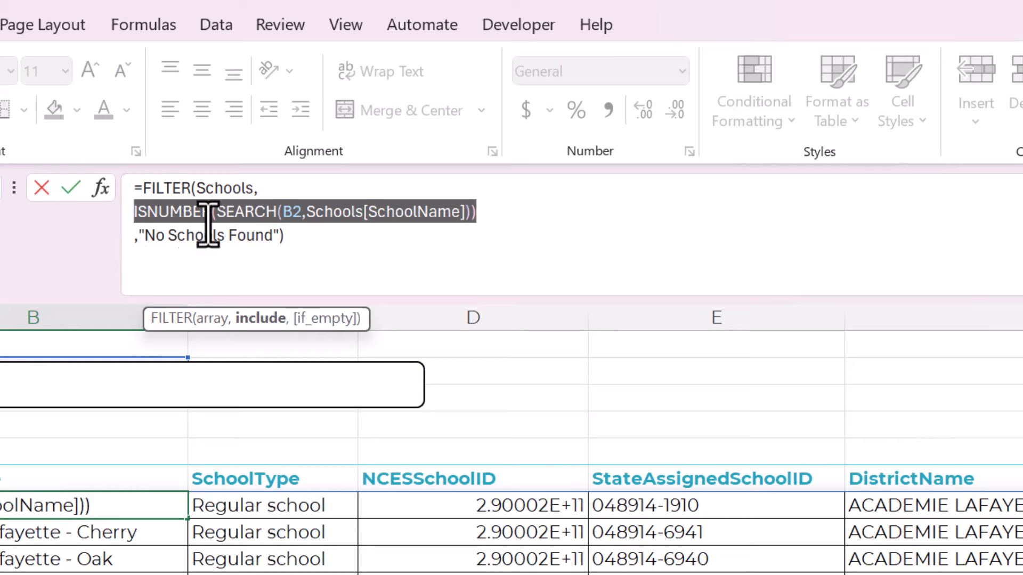
{"action": "left_click", "coordinate": [493, 215]}
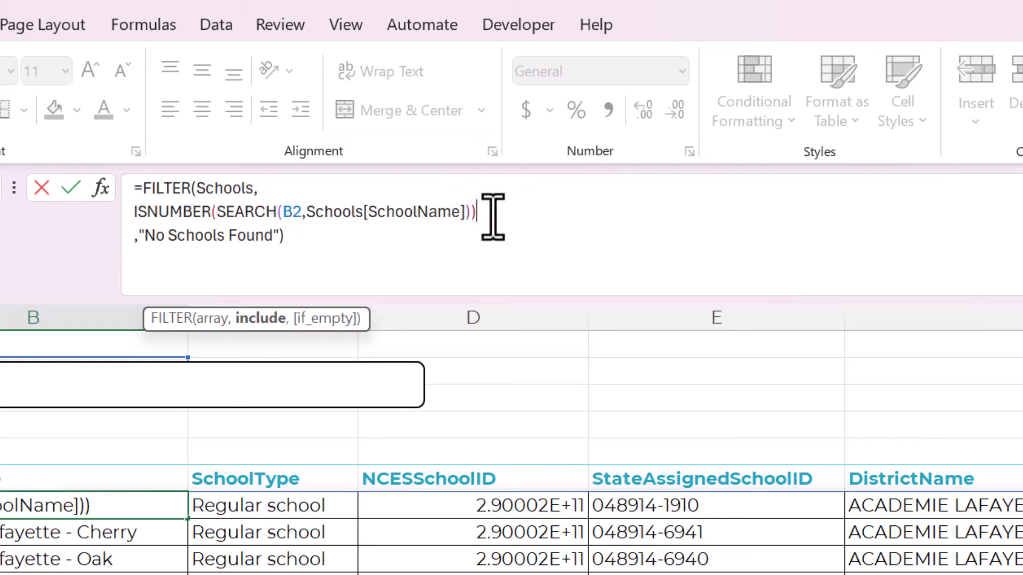
{"action": "key", "text": "alt+Return"}
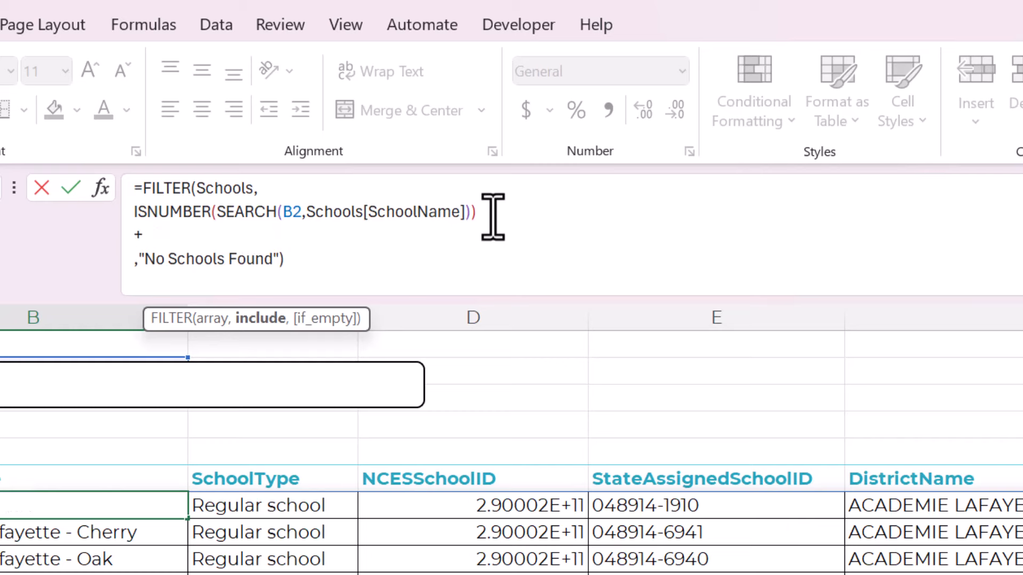
{"action": "type", "text": "+"}
{"action": "key", "text": "ctrl+v"}
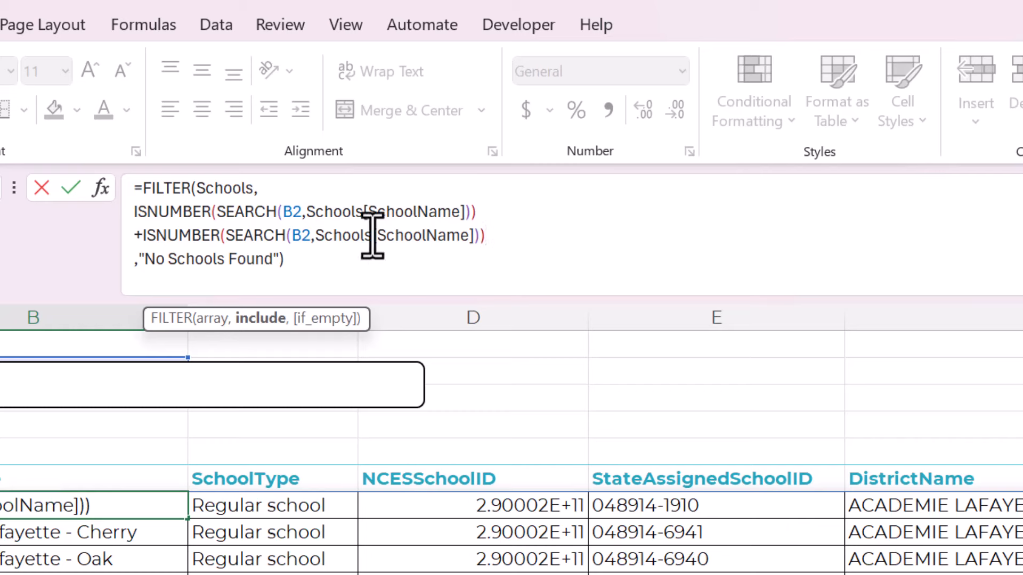
Change the second condition's column to DistrictName and select both ISNUMBER conditions in the formula.
{"action": "left_click_drag", "start_coordinate": [427, 235], "coordinate": [382, 235]}
{"action": "type", "text": "District"}
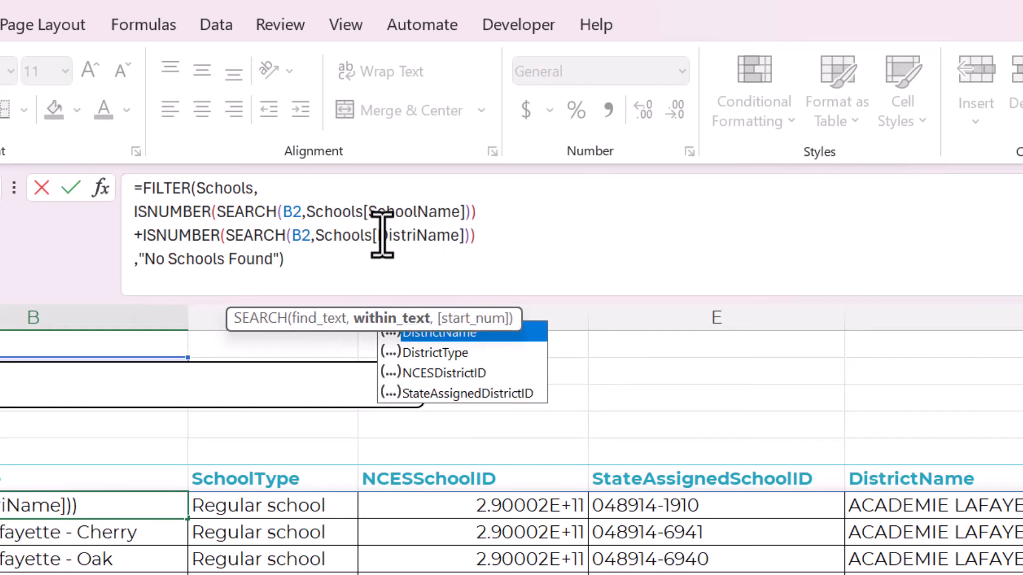
{"action": "left_click", "coordinate": [590, 210]}
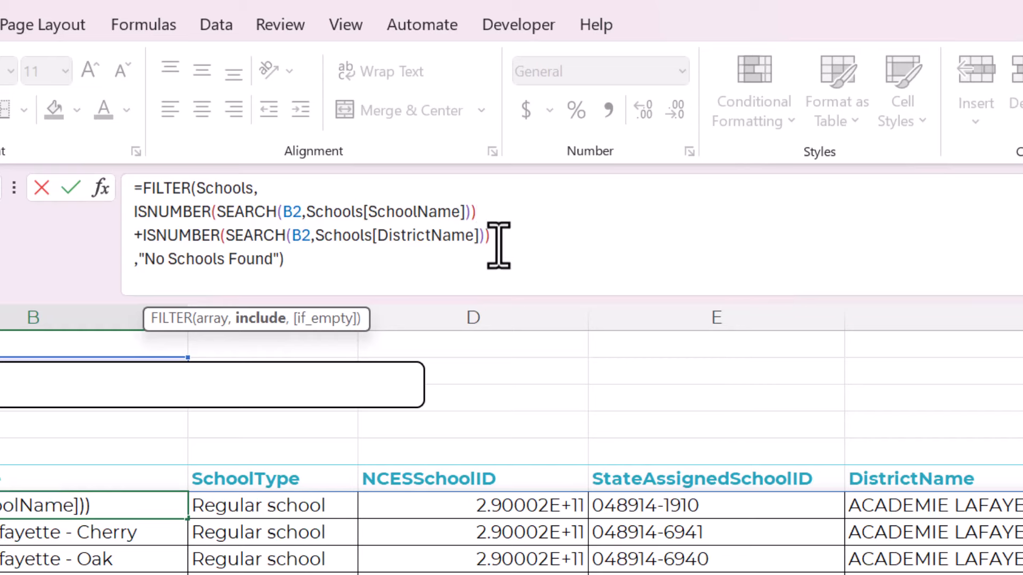
{"action": "left_click_drag", "start_coordinate": [507, 235], "coordinate": [78, 222]}
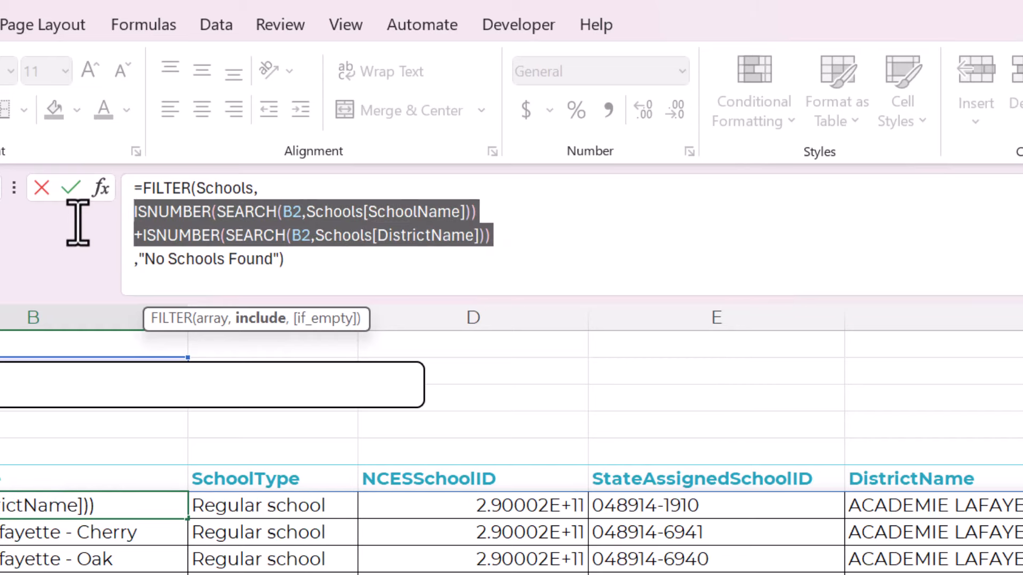
Commit the FILTER formula in B7 with both the SchoolName and DistrictName search conditions.
{"action": "left_click", "coordinate": [532, 240]}
{"action": "left_click", "coordinate": [425, 256]}
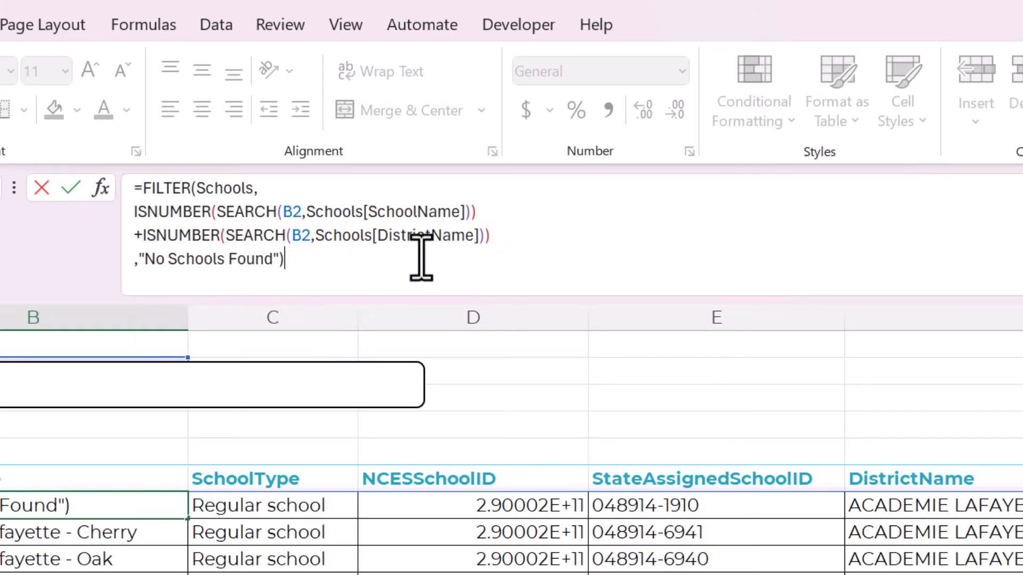
{"action": "key", "text": "Return"}
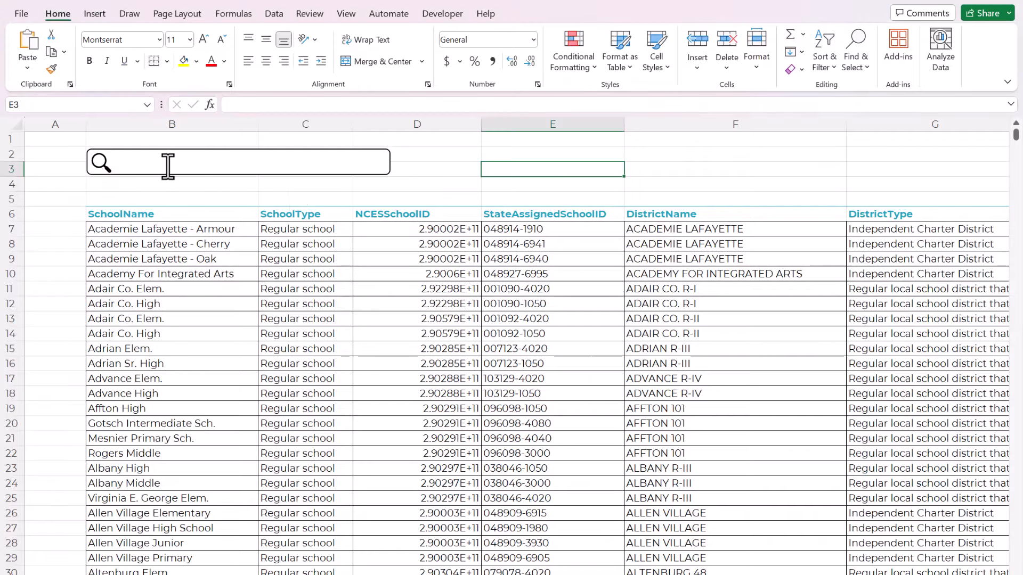
Test the search bar with "affto" and check the matching school and district names.
{"action": "left_click", "coordinate": [168, 167]}
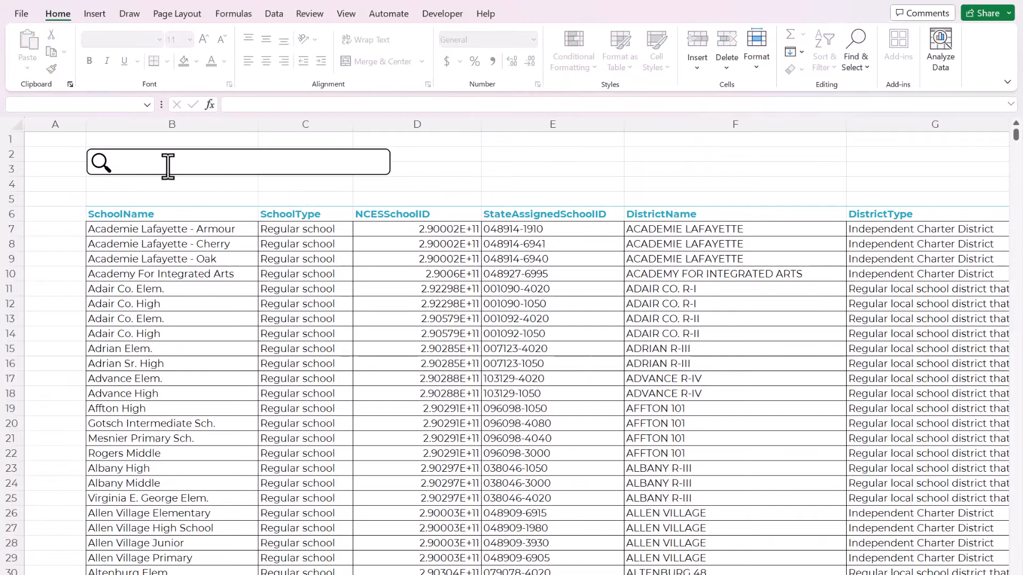
{"action": "type", "text": "affto"}
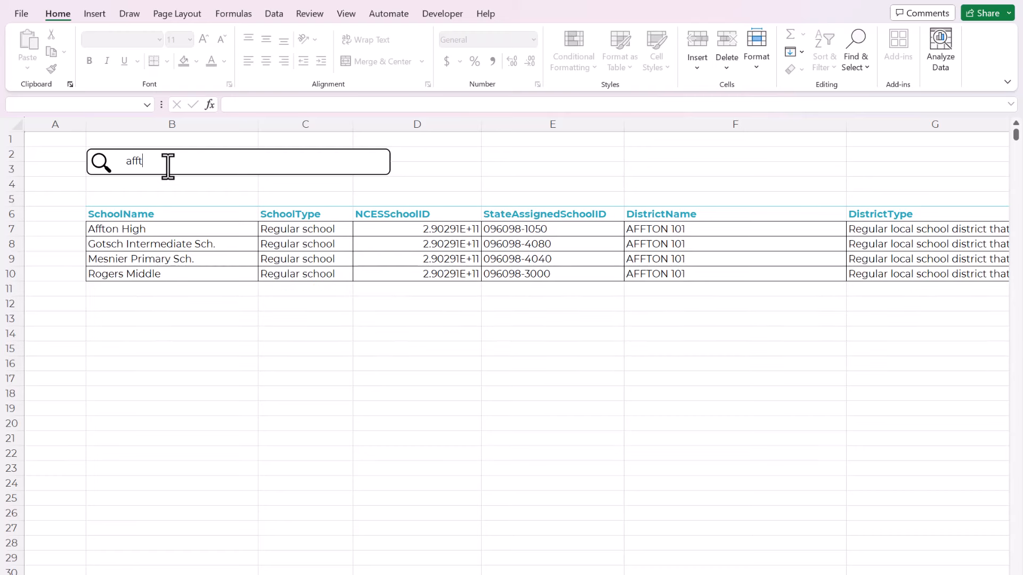
{"action": "left_click", "coordinate": [152, 229]}
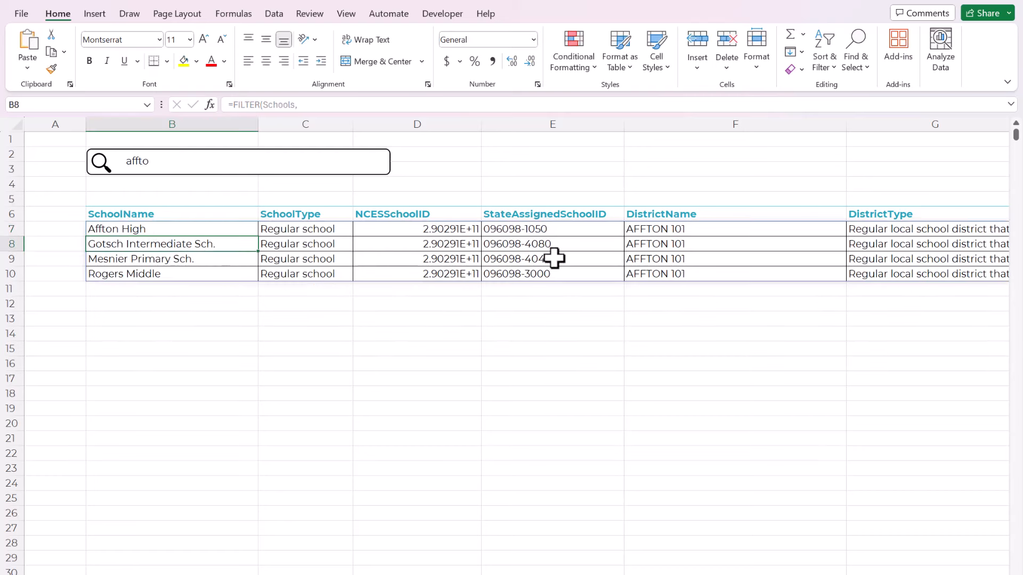
{"action": "left_click", "coordinate": [638, 259]}
{"action": "left_click", "coordinate": [177, 258]}
Replace the search text with "roger" and check the filtered schools.
{"action": "left_click", "coordinate": [61, 158]}
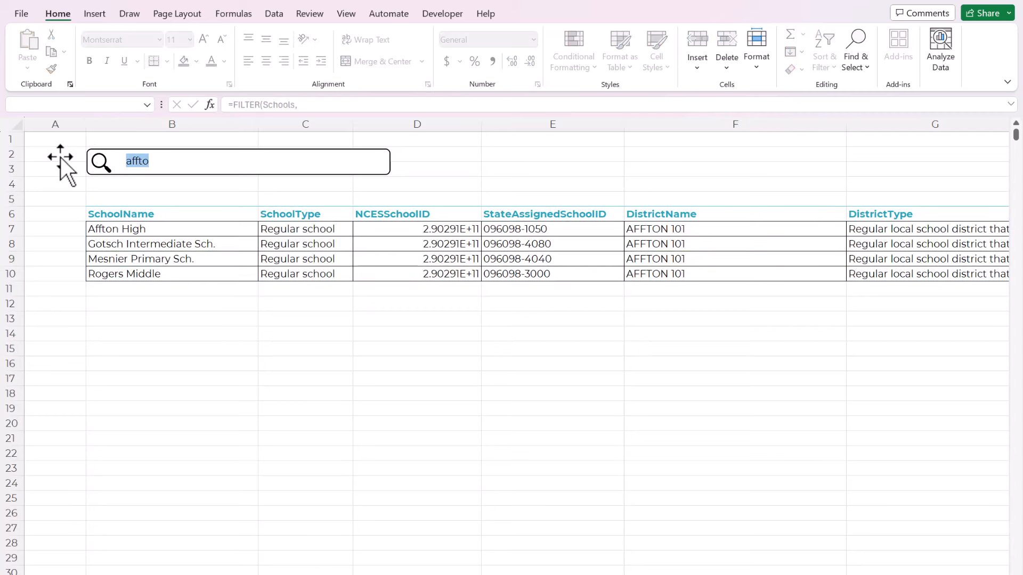
{"action": "key", "text": "BackSpace"}
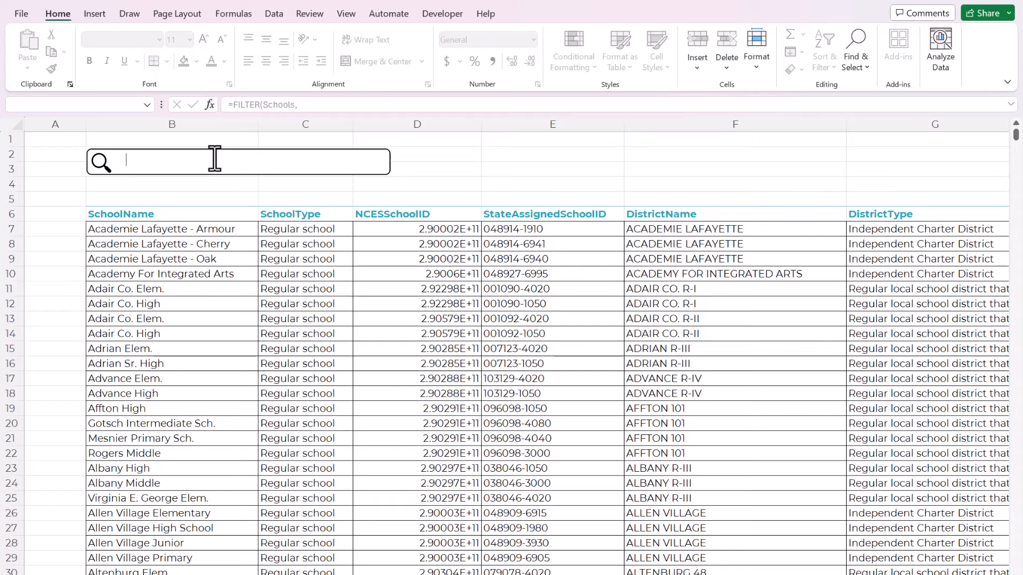
{"action": "type", "text": "roger"}
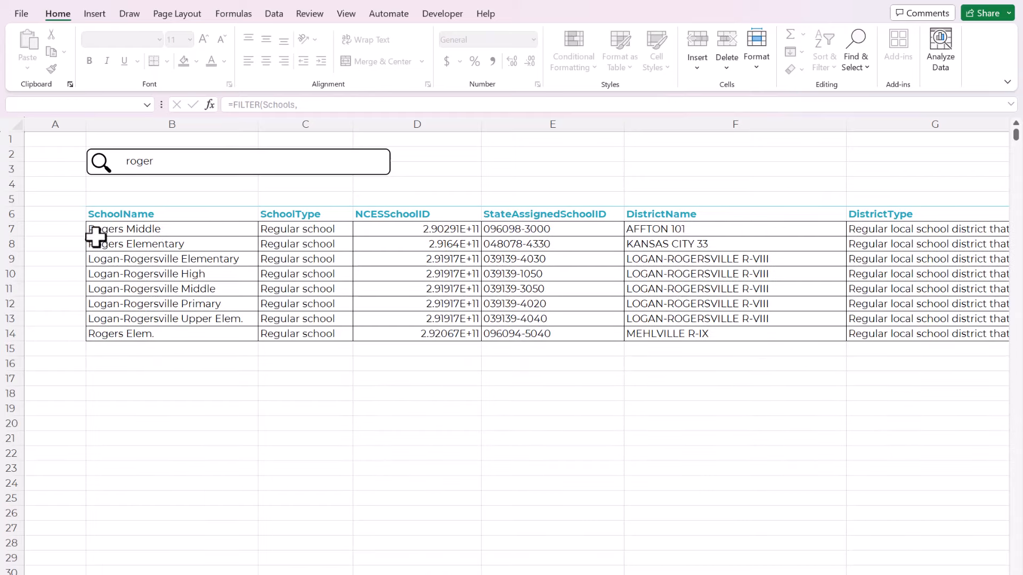
{"action": "left_click", "coordinate": [104, 158]}
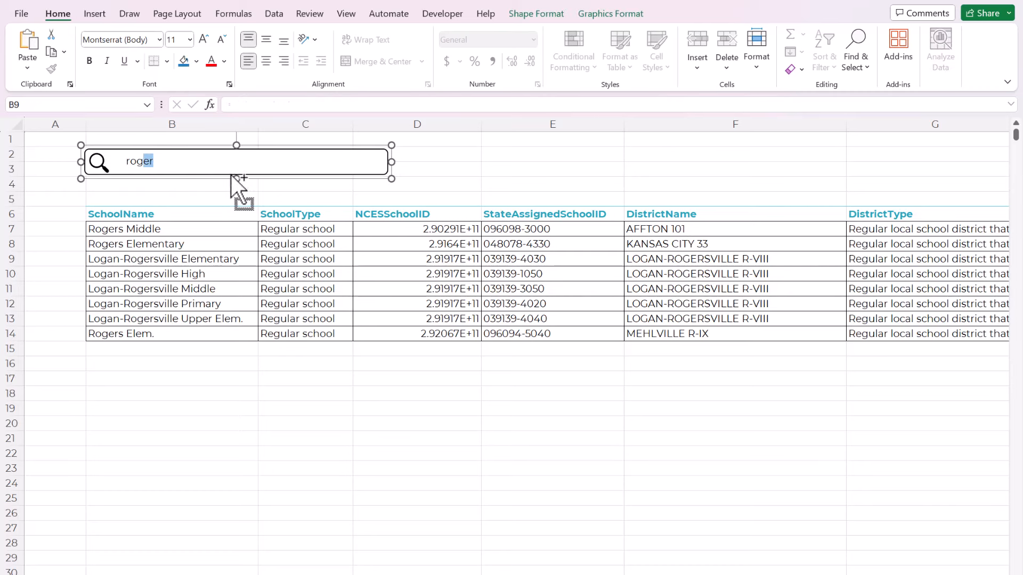
{"action": "left_click", "coordinate": [165, 199]}
Replace the search text with "llen" and examine the matching school names.
{"action": "double_click", "coordinate": [124, 161]}
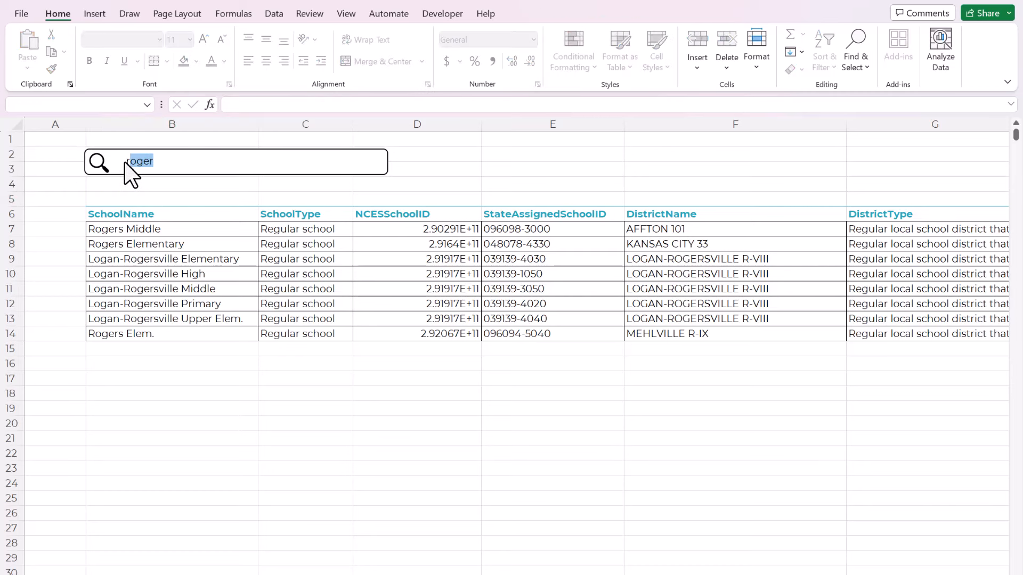
{"action": "key", "text": "BackSpace"}
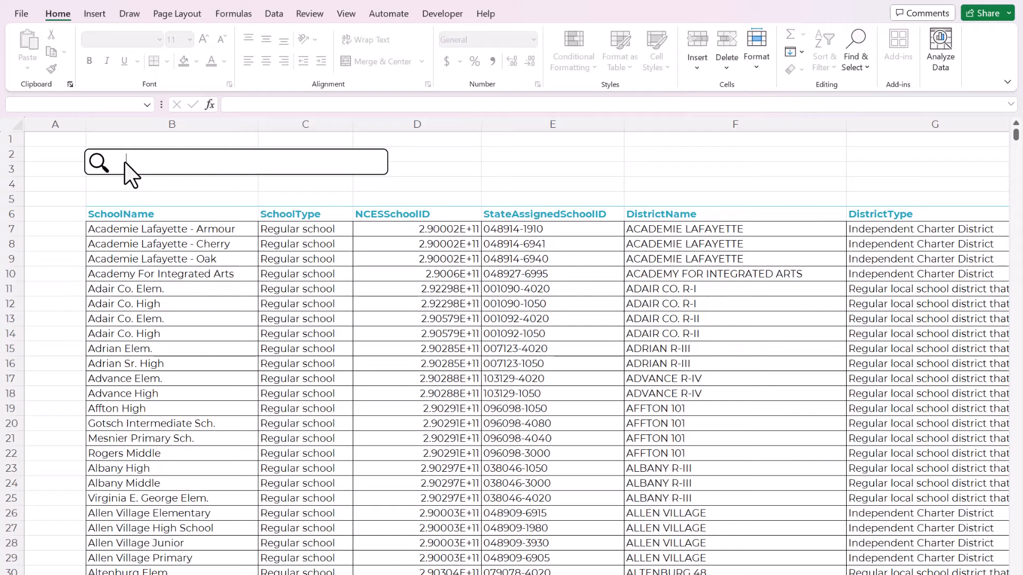
{"action": "type", "text": "llen"}
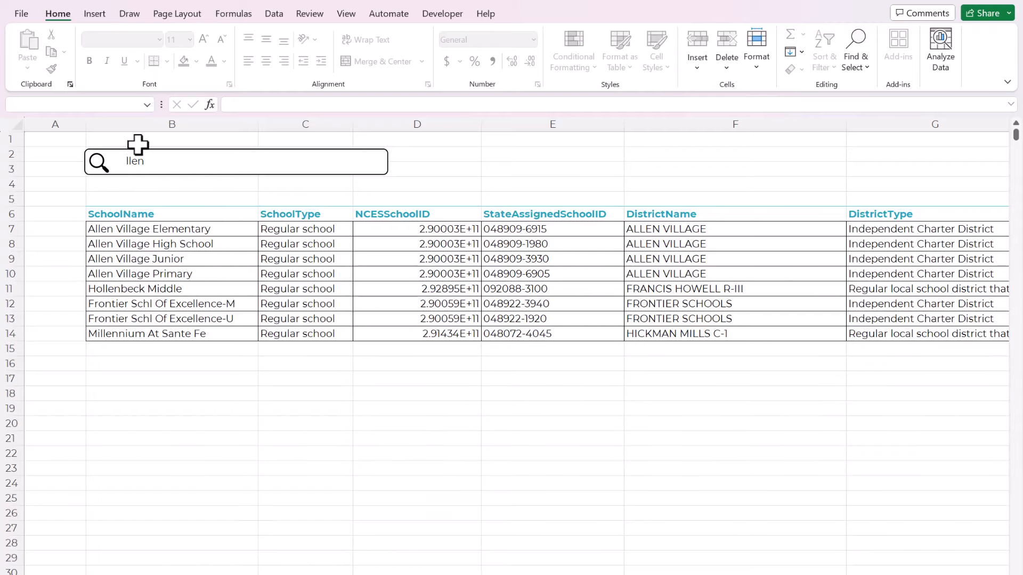
{"action": "left_click", "coordinate": [108, 228]}
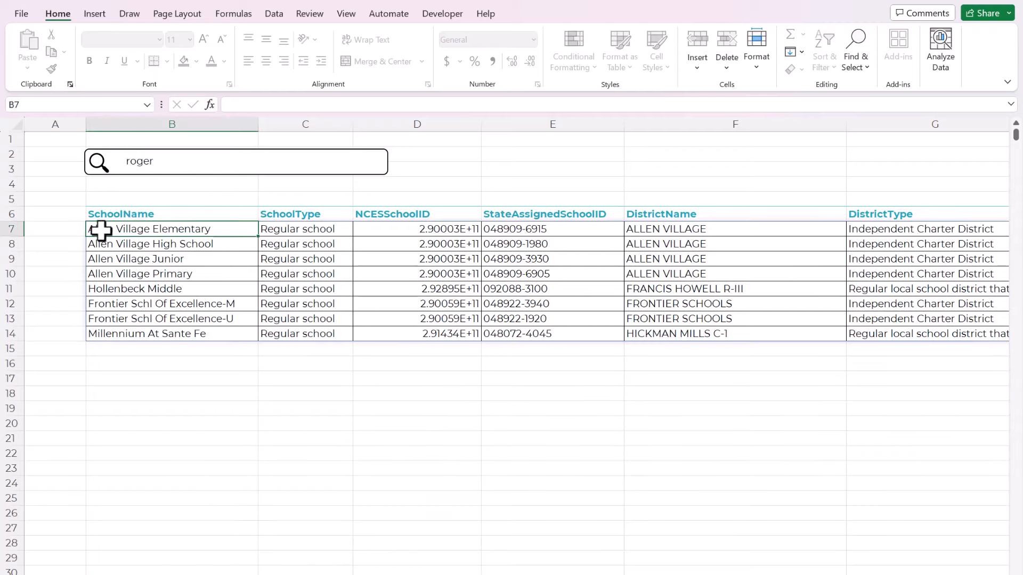
{"action": "left_click_drag", "start_coordinate": [108, 228], "coordinate": [108, 260]}
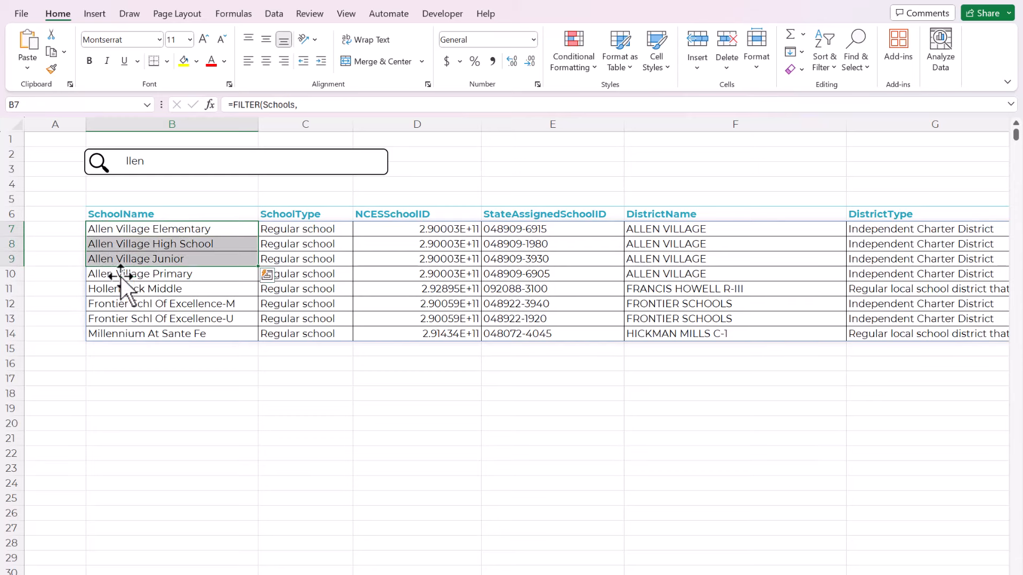
Clear the search bar and move the selection back to an empty cell above the results.
{"action": "left_click", "coordinate": [163, 186]}
{"action": "left_click", "coordinate": [152, 162]}
{"action": "left_click_drag", "start_coordinate": [151, 164], "coordinate": [108, 156]}
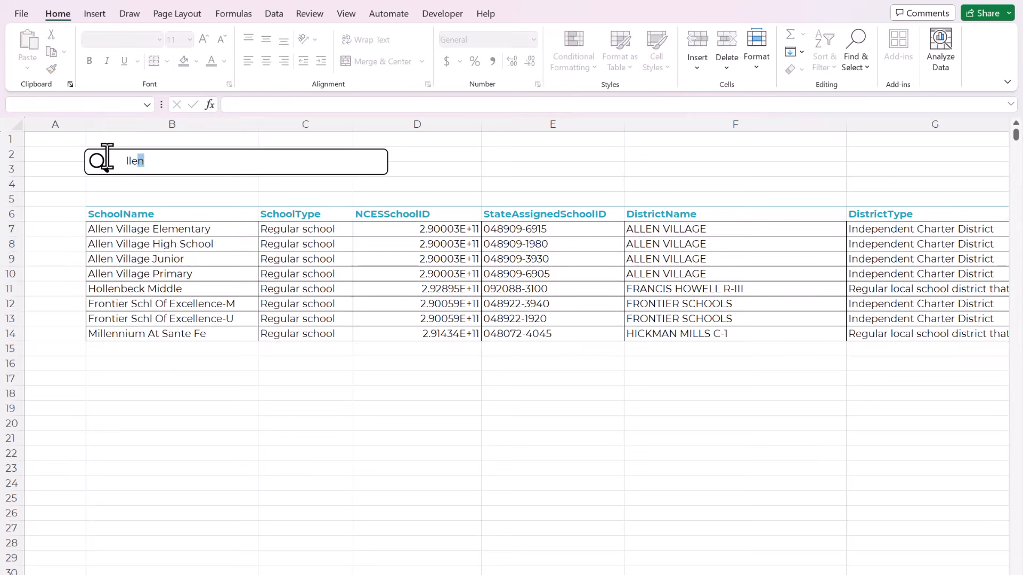
{"action": "key", "text": "BackSpace"}
{"action": "key", "text": "BackSpace"}
{"action": "key", "text": "BackSpace"}
{"action": "key", "text": "BackSpace"}
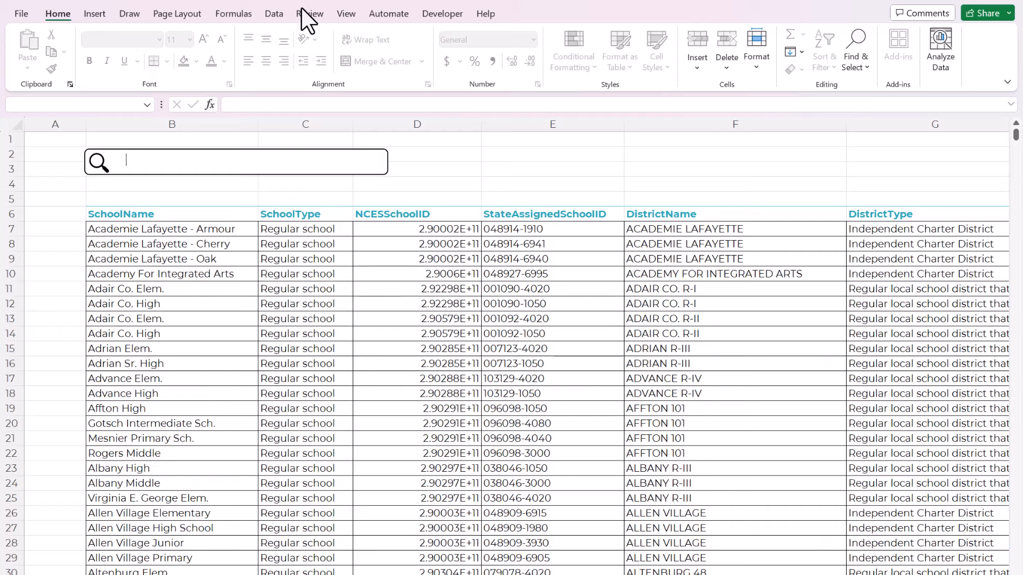
{"action": "left_click", "coordinate": [276, 187]}
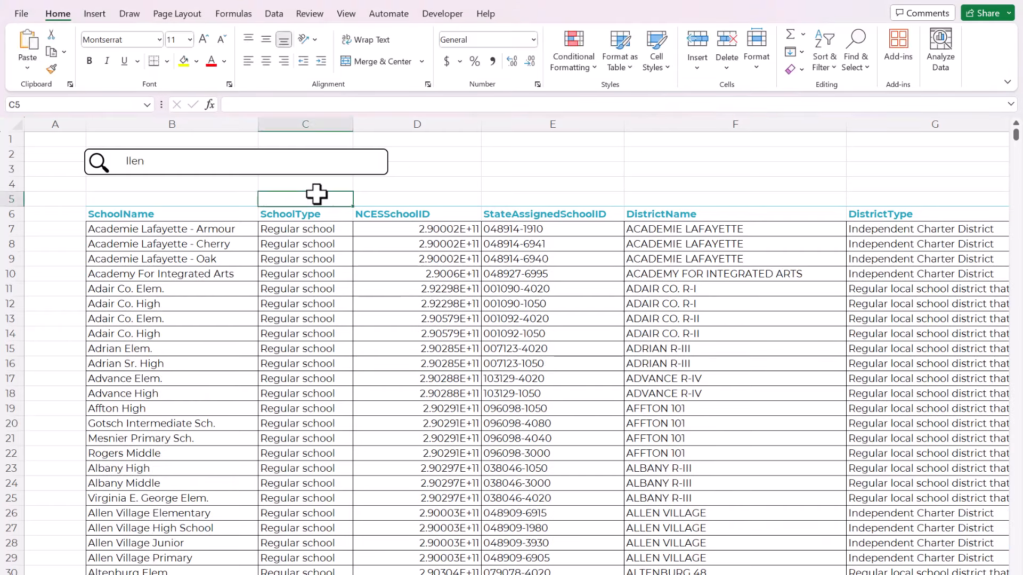
{"action": "left_click", "coordinate": [461, 183]}
{"action": "left_click", "coordinate": [565, 181]}
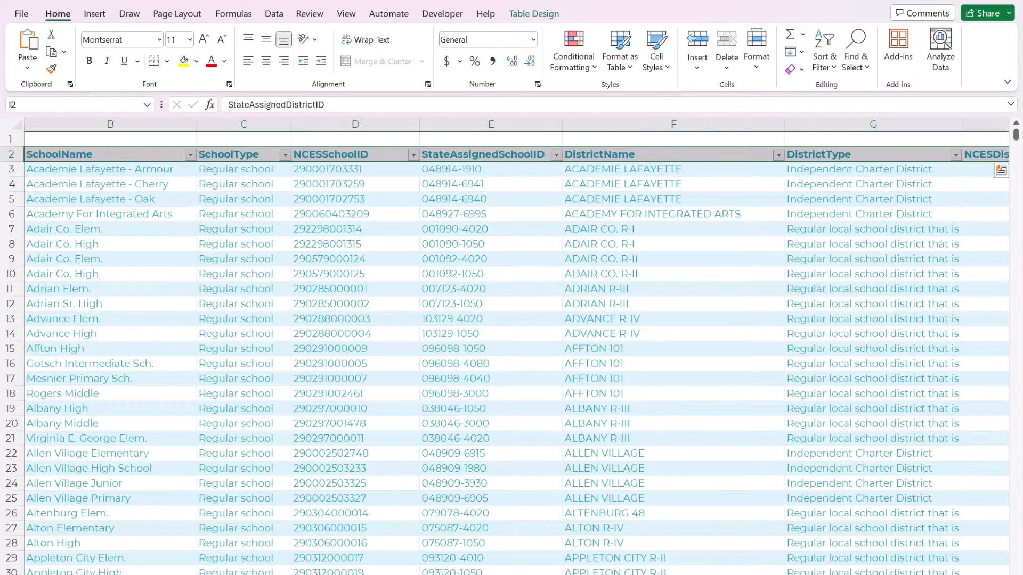
Examine the source Schools table, comparing the SchoolName, SchoolType and district columns.
{"action": "left_click", "coordinate": [367, 392]}
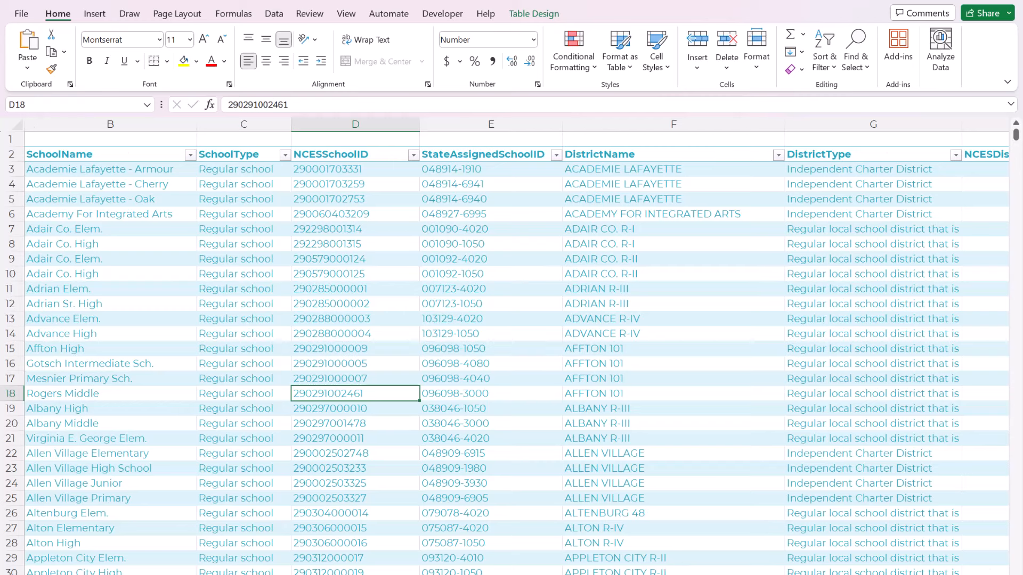
{"action": "scroll", "coordinate": [517, 346], "scroll_direction": "left", "scroll_amount": 1}
{"action": "left_click", "coordinate": [295, 155]}
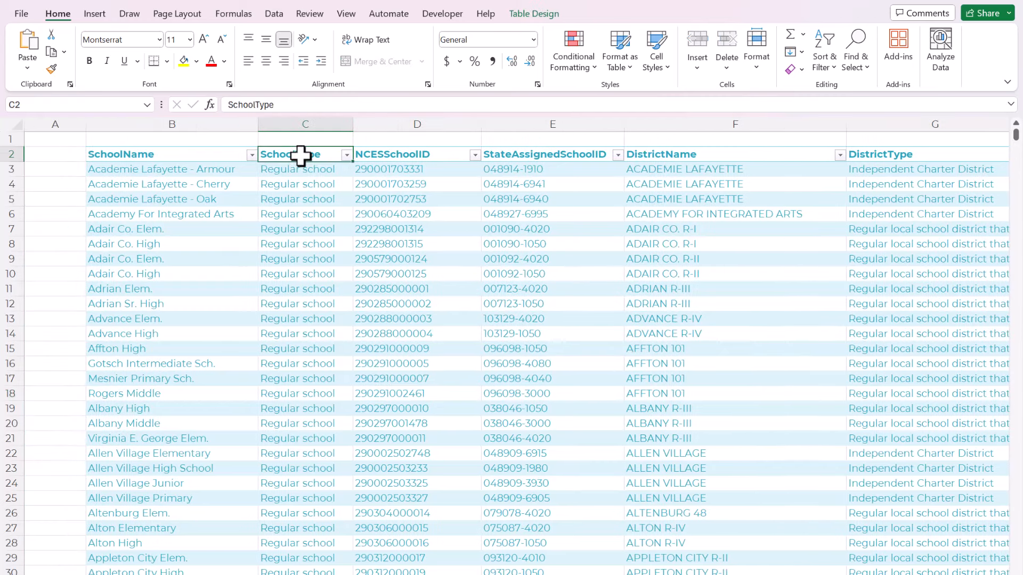
{"action": "left_click", "coordinate": [905, 159]}
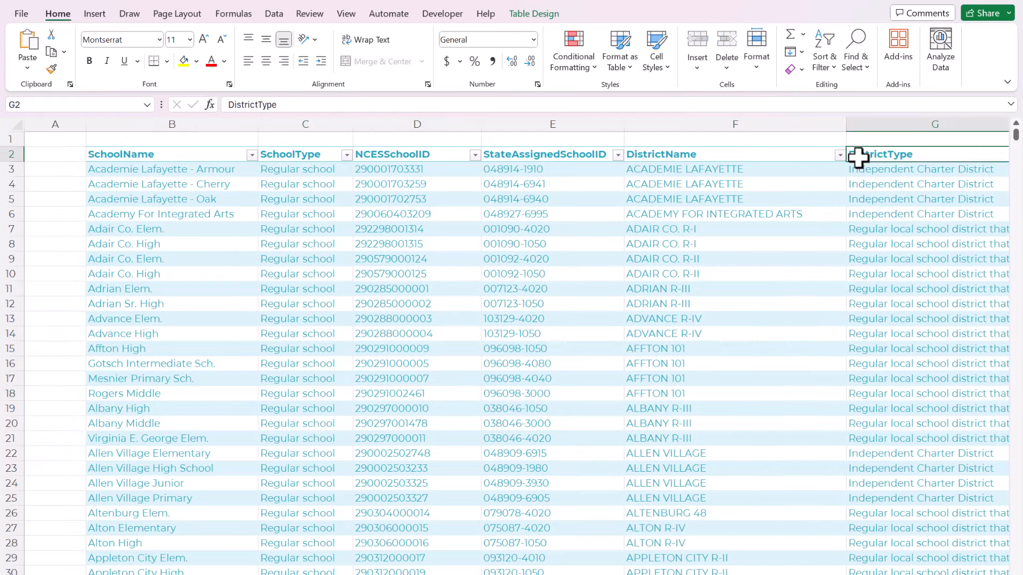
{"action": "left_click", "coordinate": [301, 187]}
{"action": "left_click", "coordinate": [629, 225]}
{"action": "left_click", "coordinate": [326, 242]}
{"action": "left_click", "coordinate": [215, 225]}
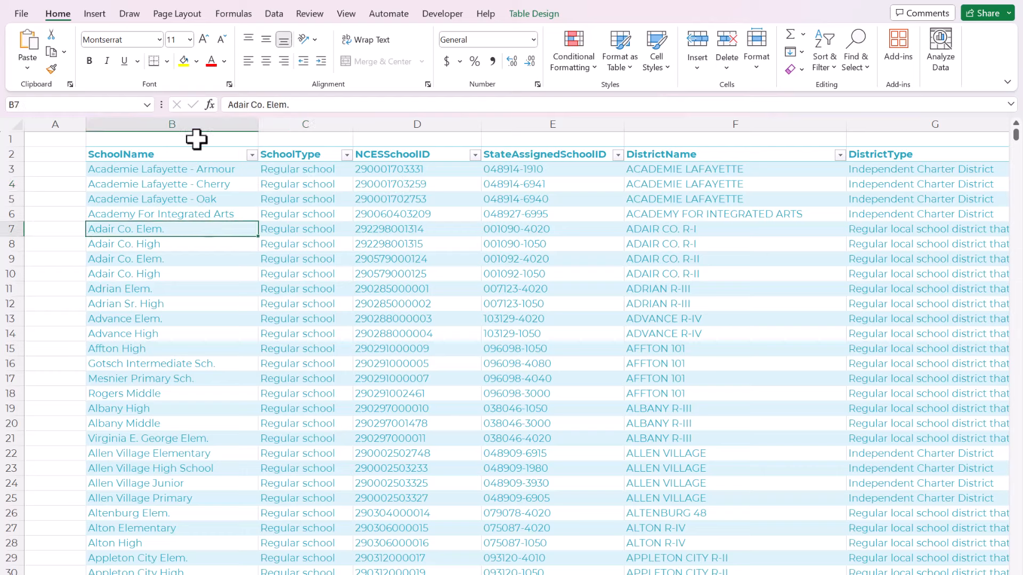
{"action": "left_click", "coordinate": [286, 0]}
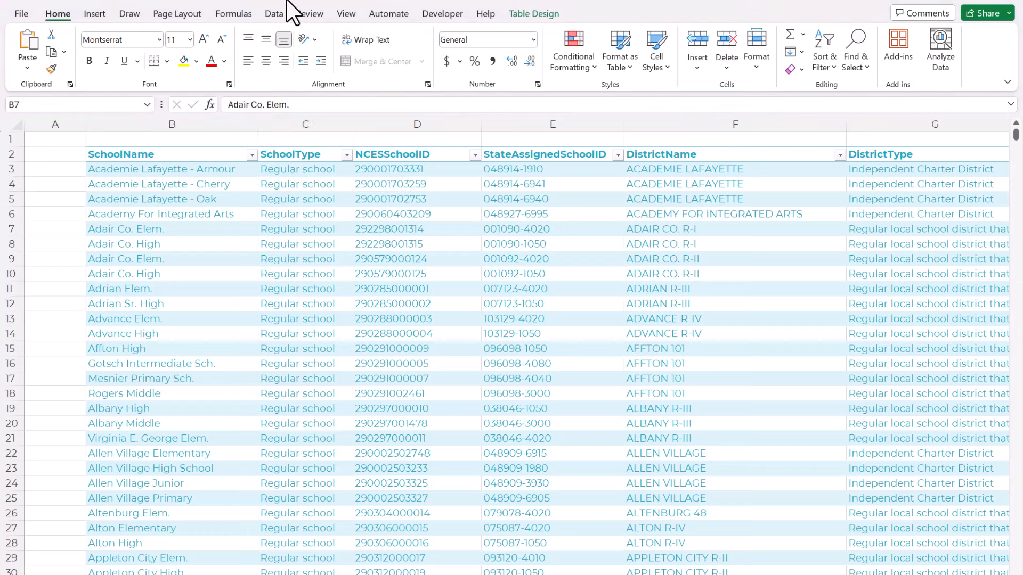
Step through the Schools table's header row from SchoolName to StateAssignedDistrictID to review the column order.
{"action": "left_click", "coordinate": [213, 171]}
{"action": "key", "text": "Up"}
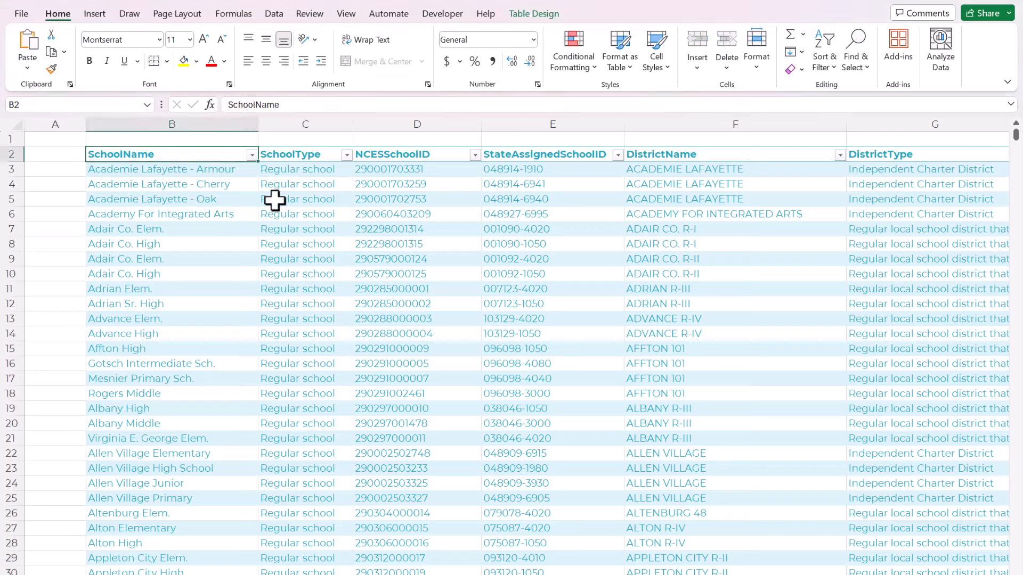
{"action": "key", "text": "Right"}
{"action": "key", "text": "Right"}
{"action": "key", "text": "Right"}
{"action": "key", "text": "Right"}
{"action": "key", "text": "Right"}
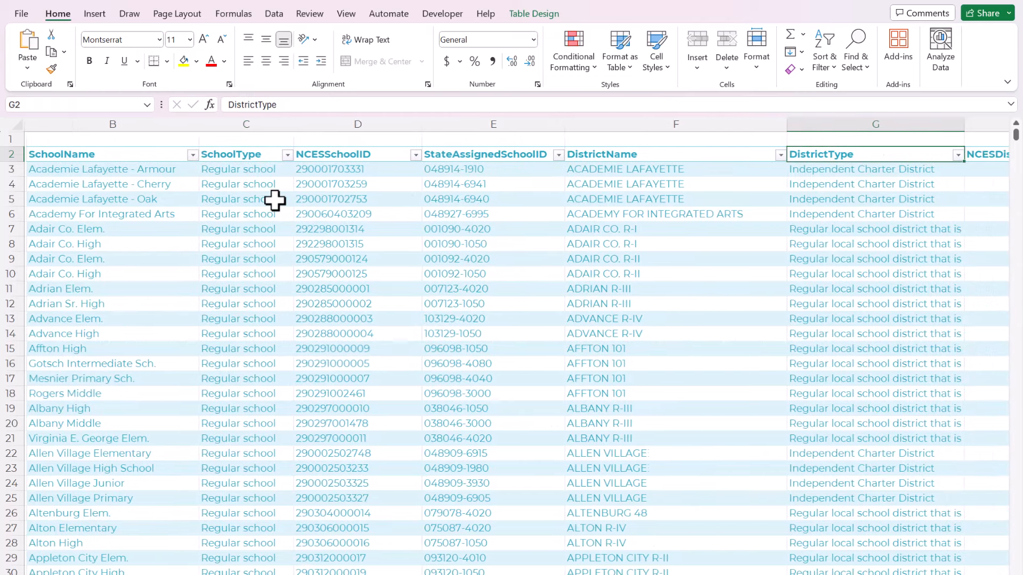
{"action": "key", "text": "Right"}
{"action": "key", "text": "Right"}
{"action": "key", "text": "Left"}
{"action": "key", "text": "Left"}
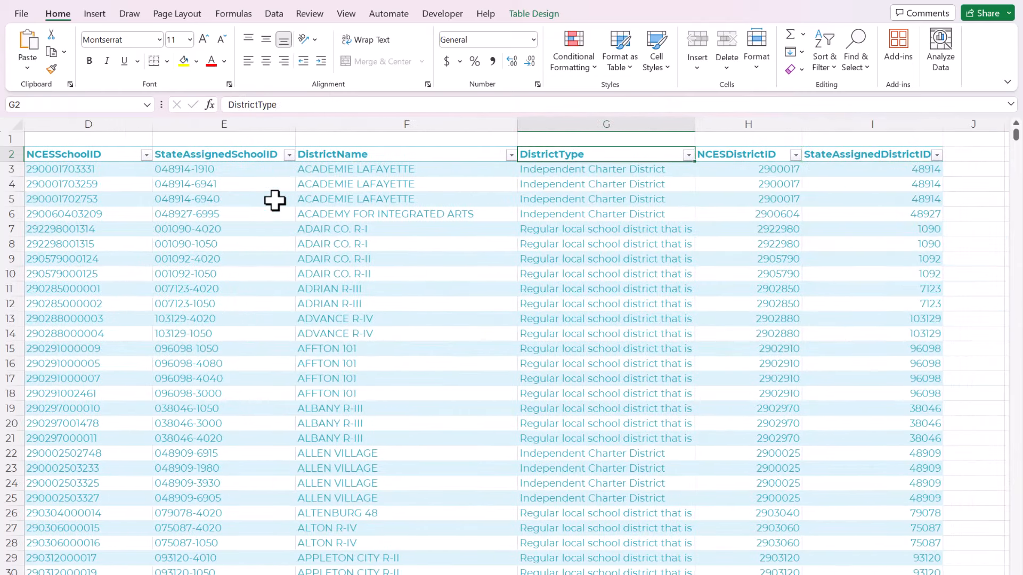
{"action": "key", "text": "Left"}
{"action": "key", "text": "Left"}
{"action": "key", "text": "Left"}
{"action": "key", "text": "Left"}
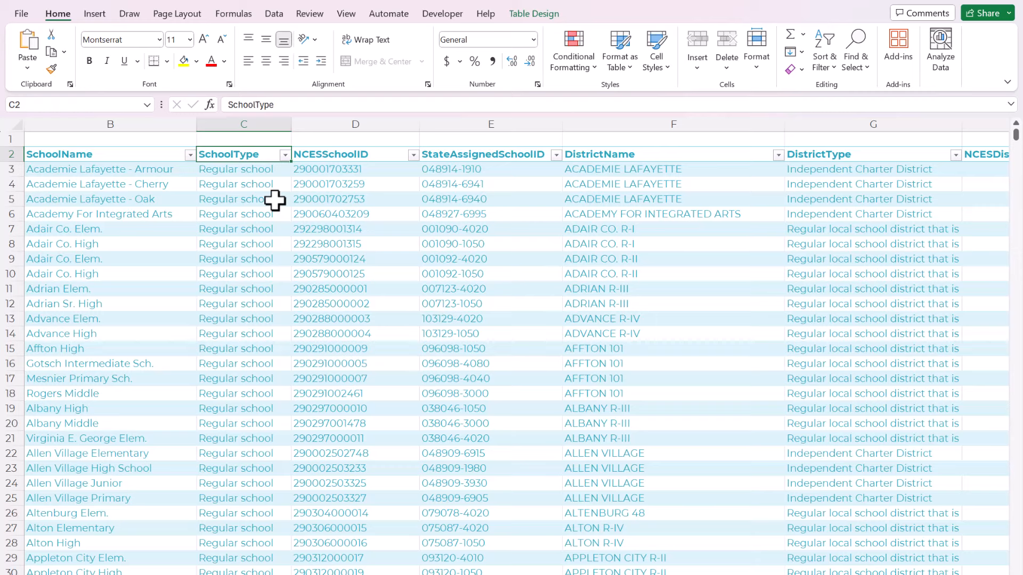
{"action": "key", "text": "Right"}
{"action": "key", "text": "Right"}
{"action": "key", "text": "Left"}
{"action": "key", "text": "Right"}
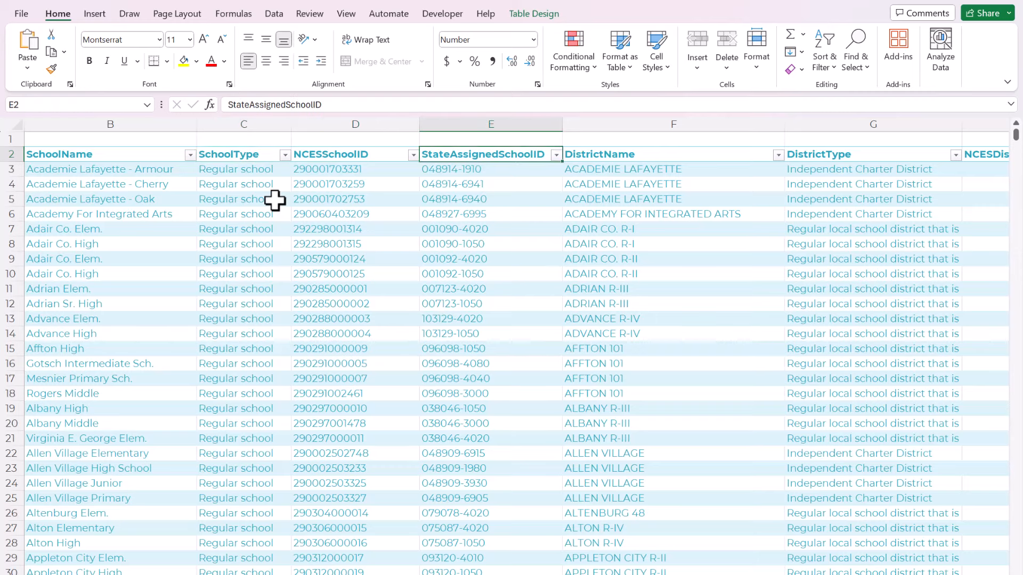
{"action": "key", "text": "Right"}
{"action": "key", "text": "Right"}
{"action": "key", "text": "Right"}
{"action": "key", "text": "Right"}
{"action": "key", "text": "Left"}
{"action": "key", "text": "Left"}
{"action": "key", "text": "Left"}
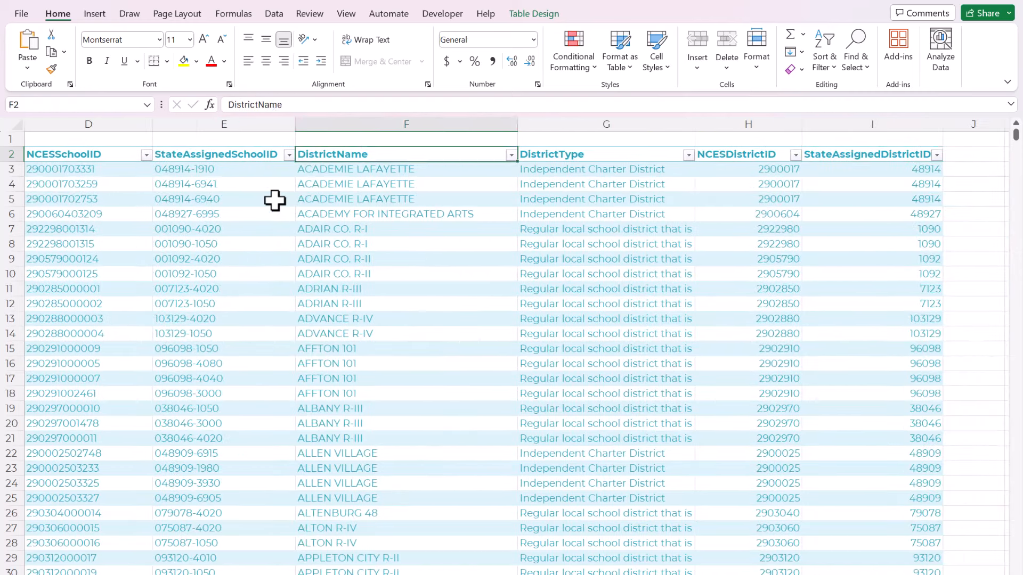
{"action": "key", "text": "Left"}
{"action": "key", "text": "Left"}
{"action": "key", "text": "Left"}
{"action": "key", "text": "Left"}
{"action": "key", "text": "Left"}
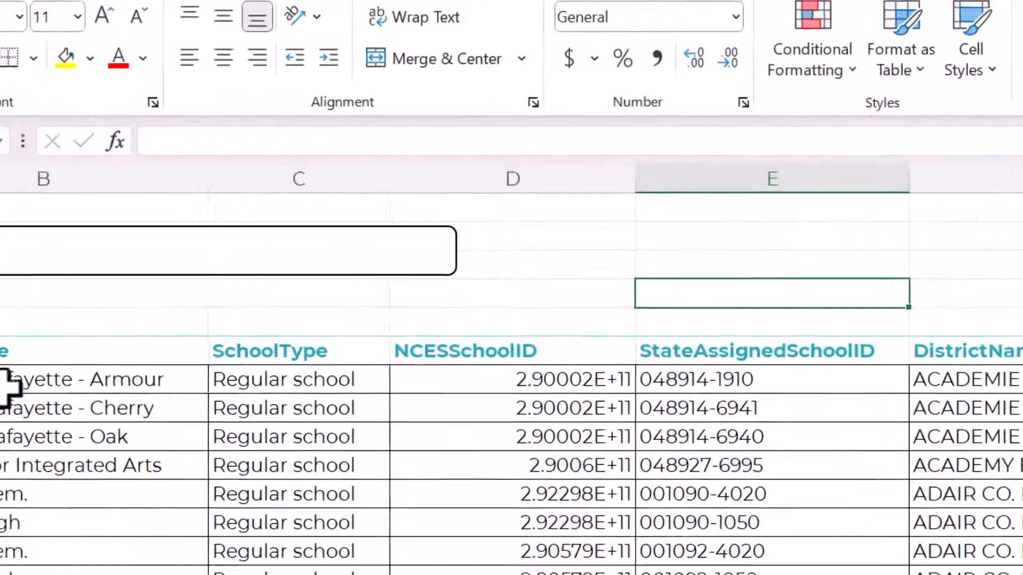
Open the results formula for editing and nest its FILTER function as the array inside a new CHOOSECOLS function.
{"action": "type", "text": "=FILTER(Schools,"}
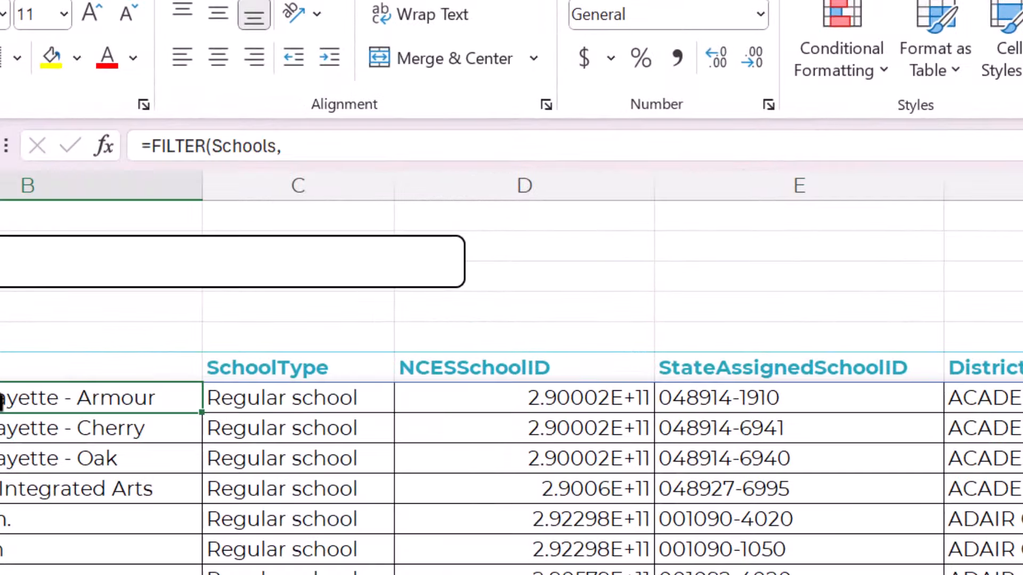
{"action": "key", "text": "ctrl+shift+u"}
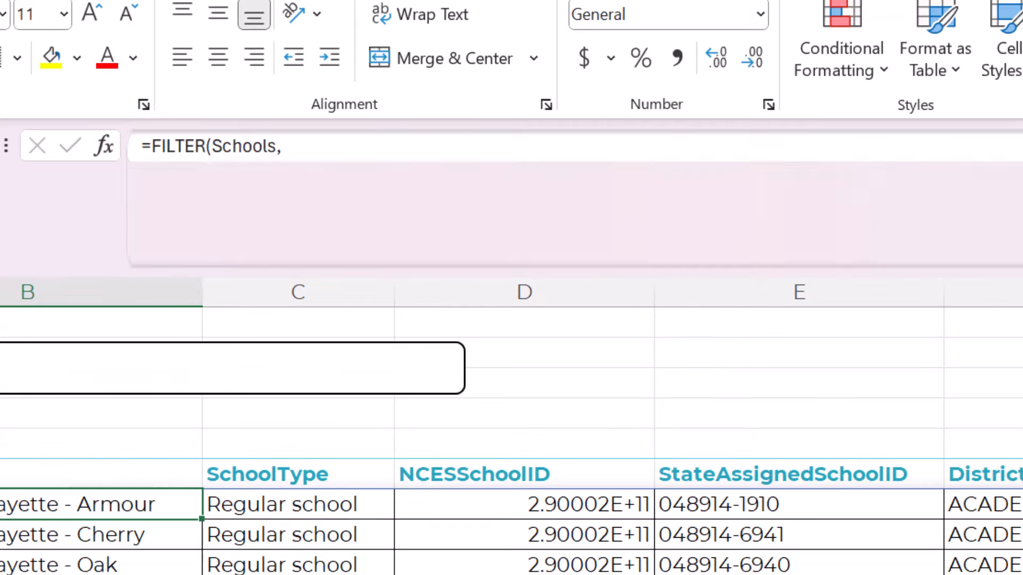
{"action": "left_click", "coordinate": [155, 147]}
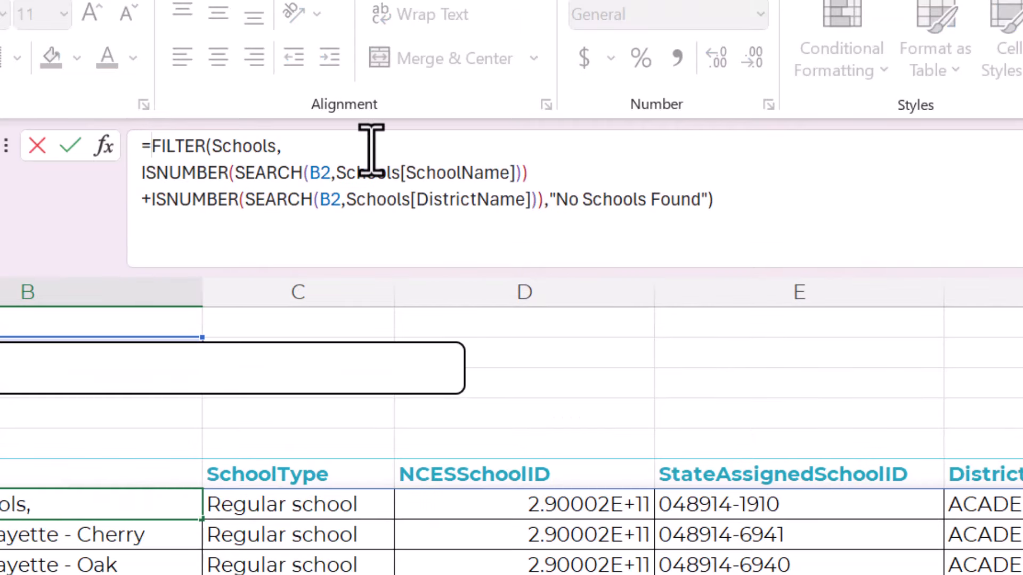
{"action": "key", "text": "alt+Return"}
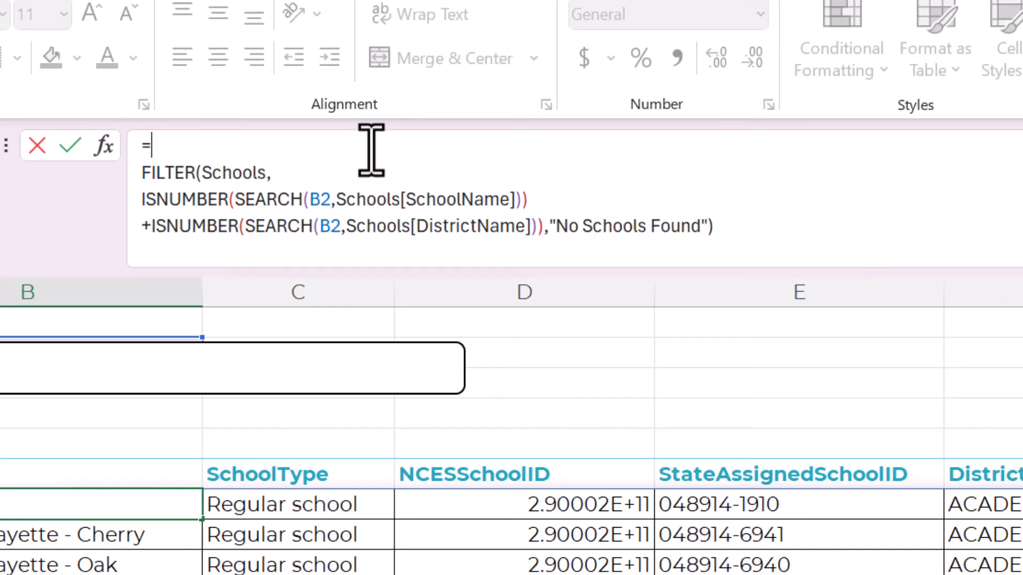
{"action": "type", "text": "CHOO"}
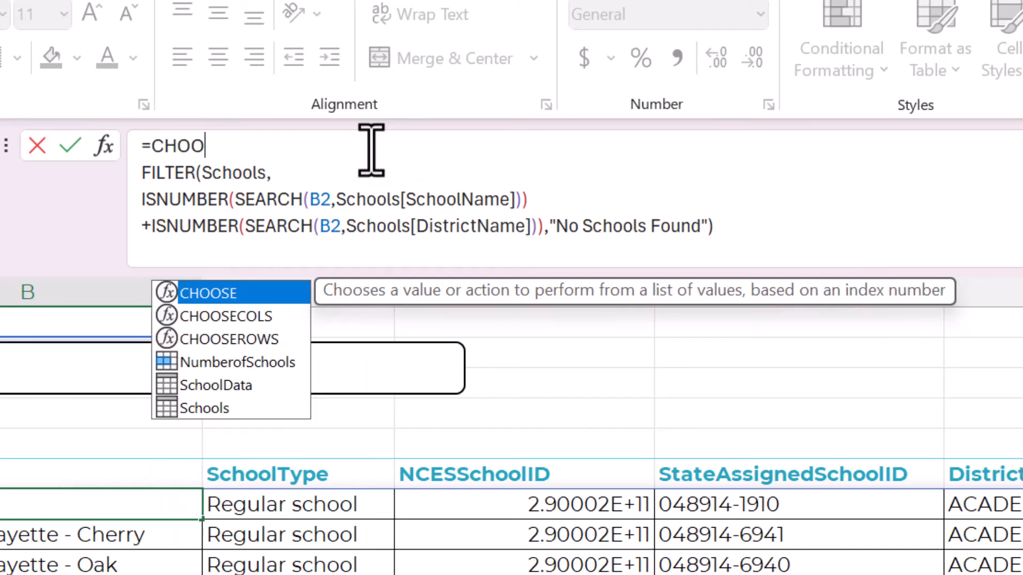
{"action": "type", "text": "SECOO"}
{"action": "key", "text": "BackSpace"}
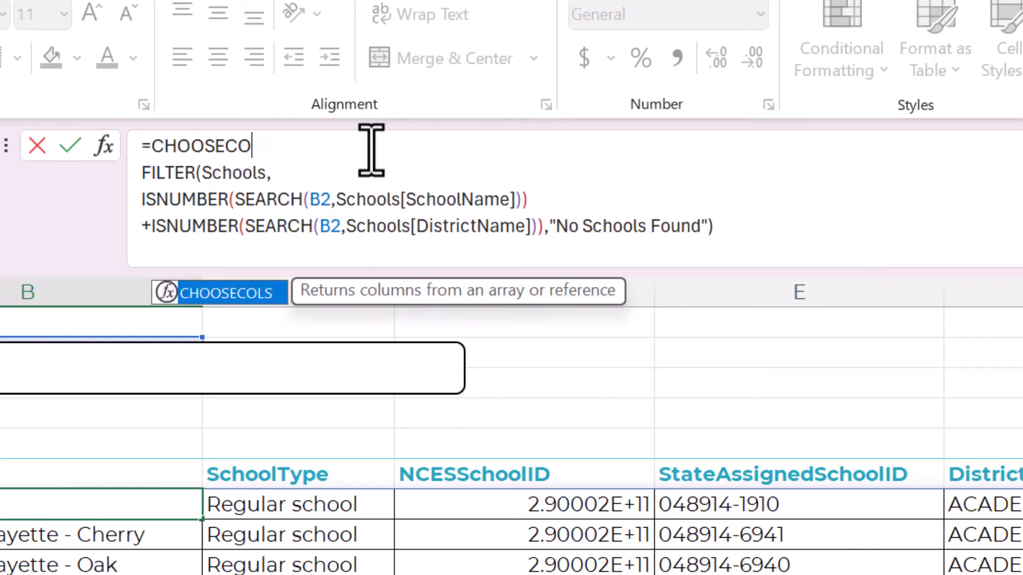
{"action": "type", "text": "LS("}
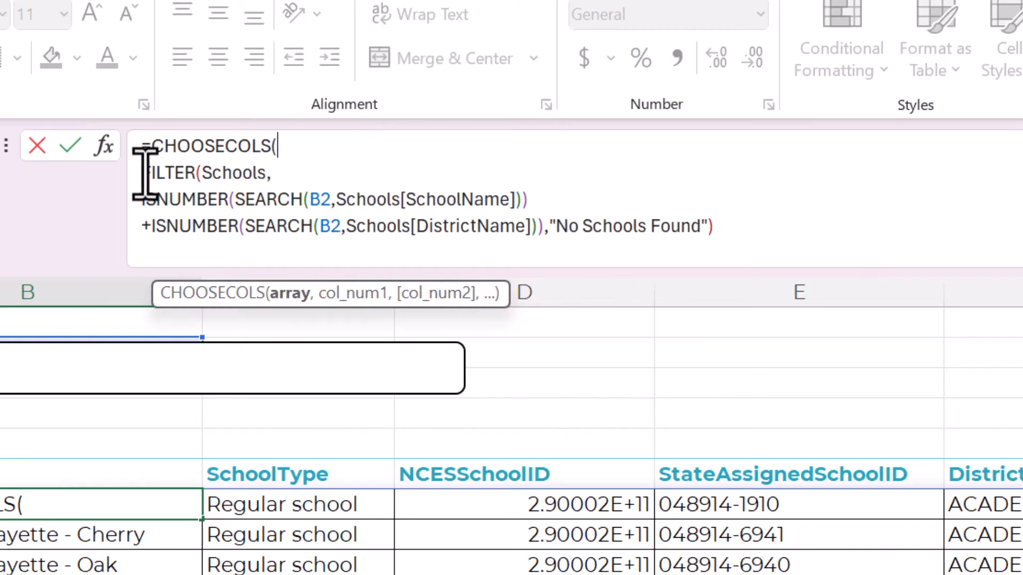
{"action": "left_click_drag", "start_coordinate": [142, 172], "coordinate": [728, 231]}
{"action": "left_click", "coordinate": [729, 231]}
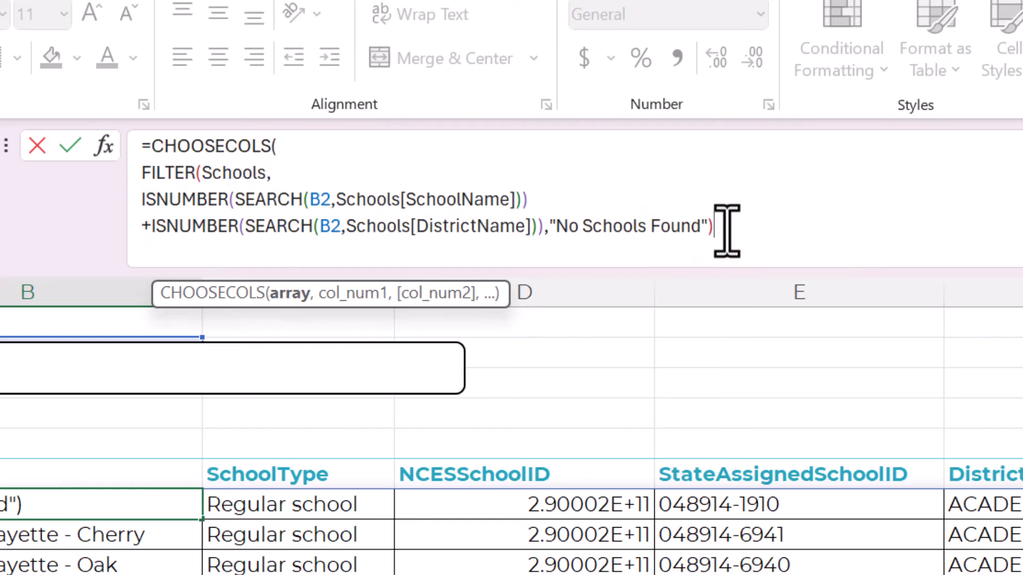
Complete the CHOOSECOLS formula with column numbers 1, 3, 4, 5, 7 and 8 on a new line and enter it.
{"action": "type", "text": ","}
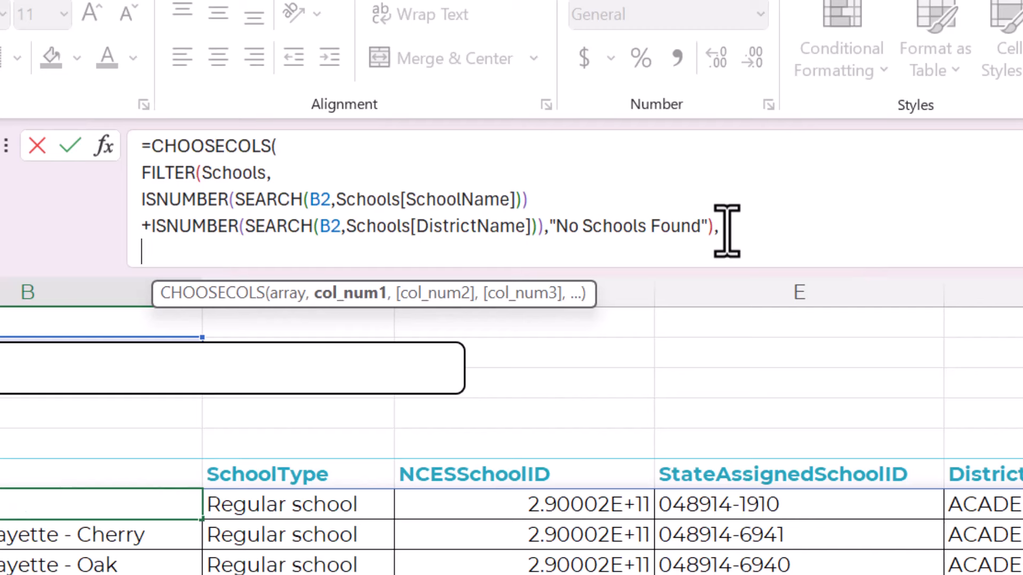
{"action": "type", "text": ","}
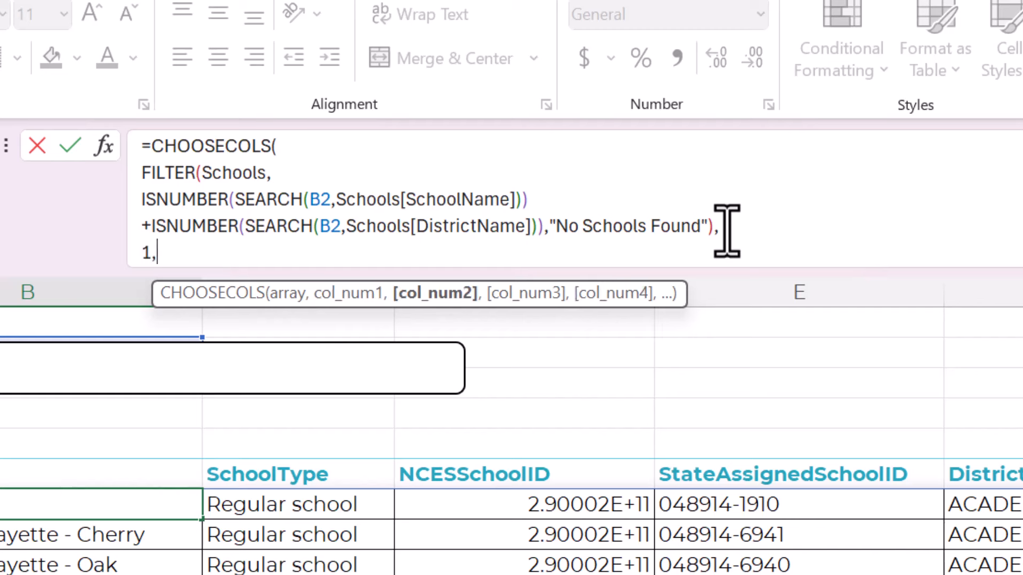
{"action": "type", "text": "3,4,5,"}
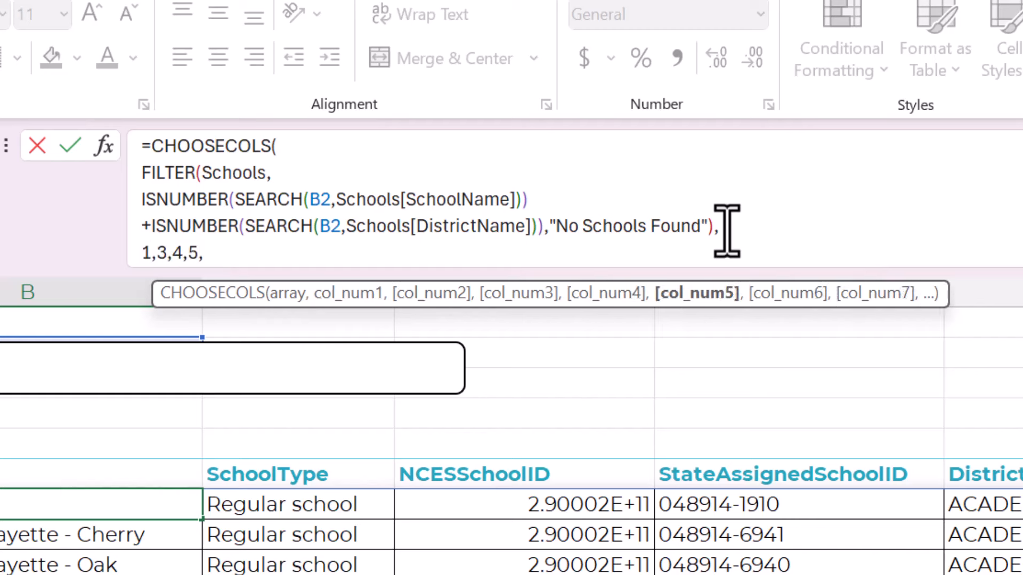
{"action": "type", "text": "7,"}
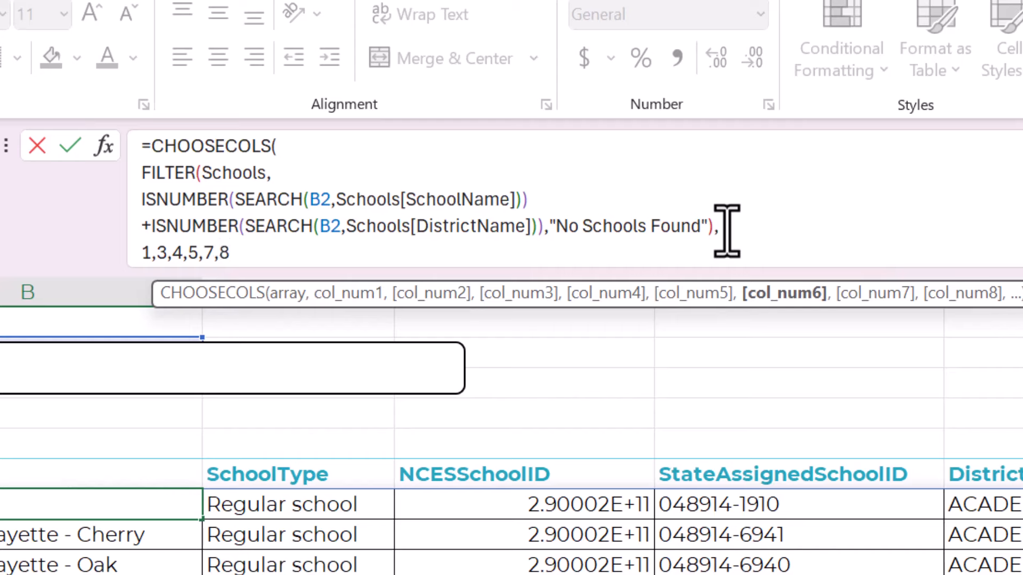
{"action": "type", "text": "8)"}
{"action": "key", "text": "Return"}
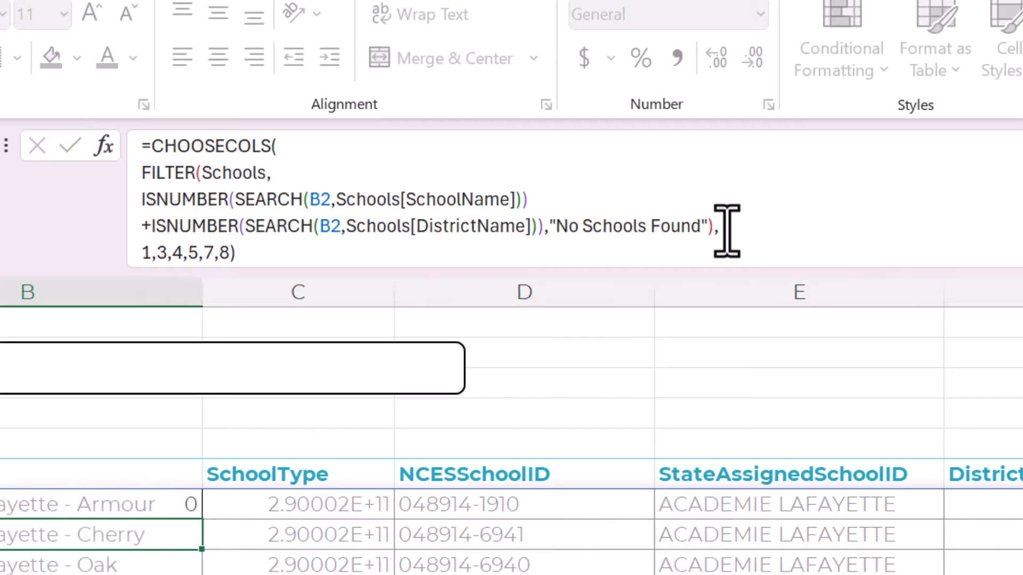
Delete the SchoolType header cell in C6, shifting the remaining header cells left.
{"action": "key", "text": "Right"}
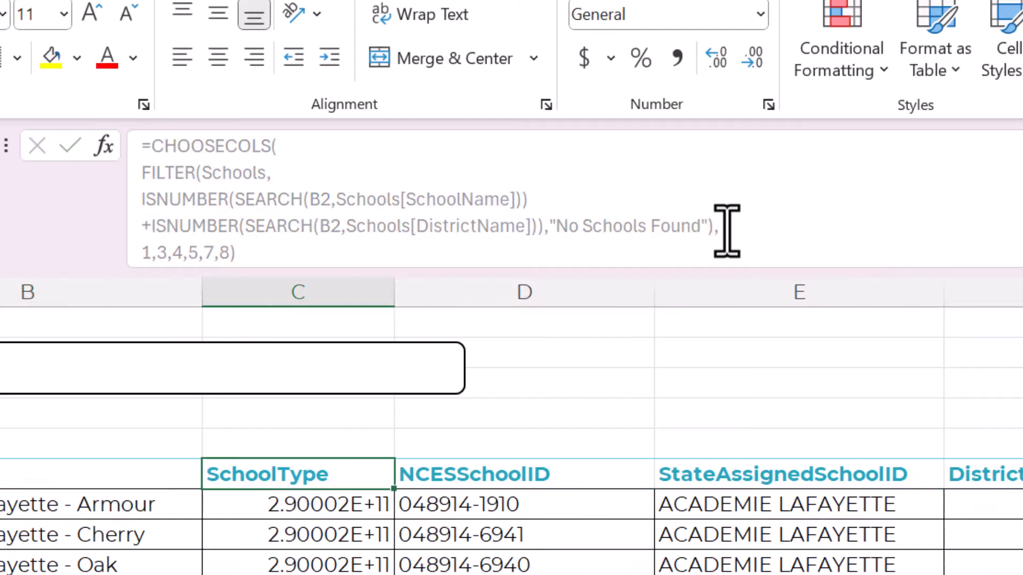
{"action": "key", "text": "Up"}
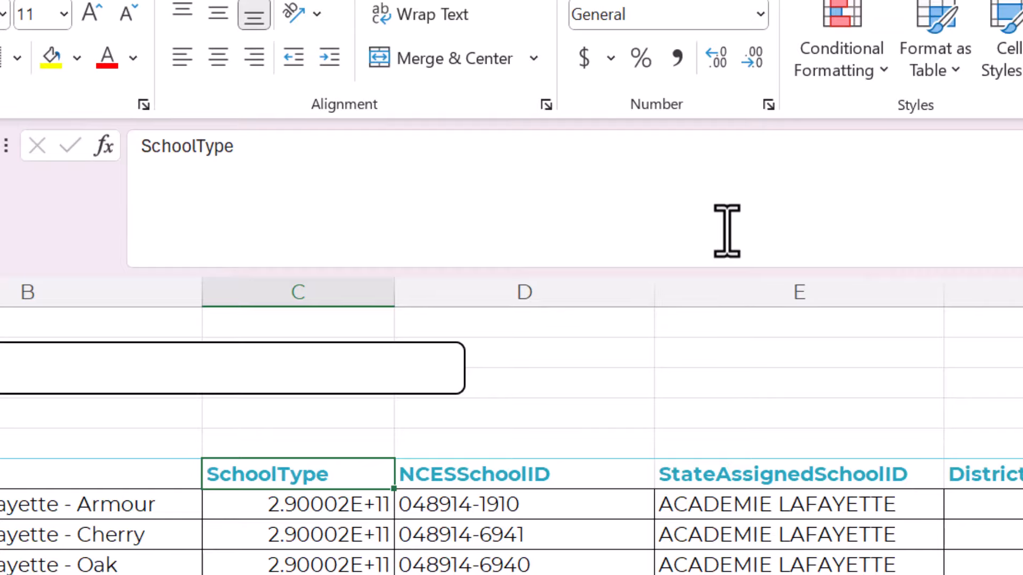
{"action": "right_click", "coordinate": [313, 477]}
{"action": "left_click", "coordinate": [384, 570]}
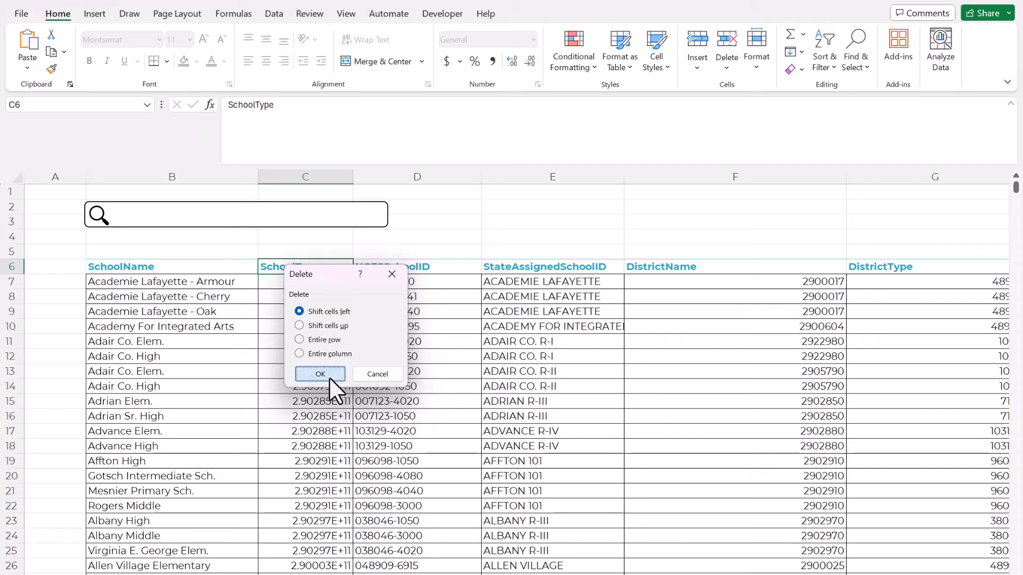
{"action": "left_click", "coordinate": [337, 537]}
Delete the DistrictType header cell in F6, shifting the remaining header cells left.
{"action": "left_click", "coordinate": [666, 269]}
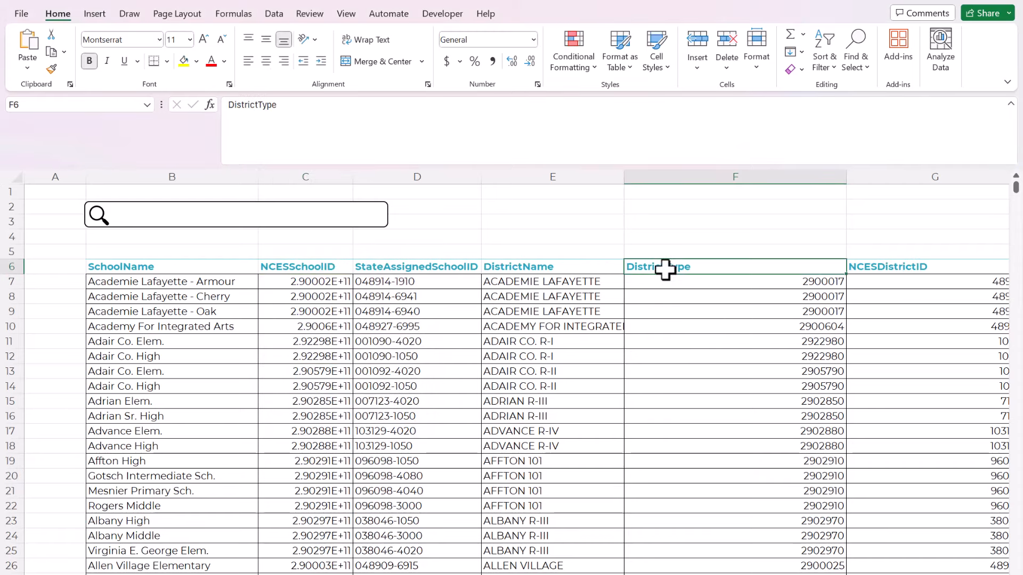
{"action": "right_click", "coordinate": [666, 270]}
{"action": "left_click", "coordinate": [708, 317]}
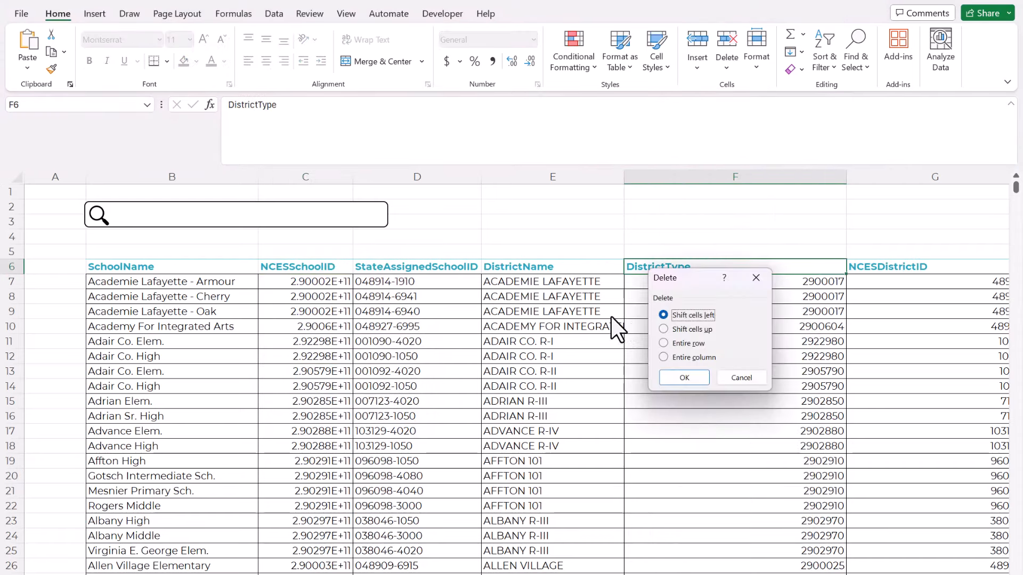
{"action": "left_click", "coordinate": [683, 377]}
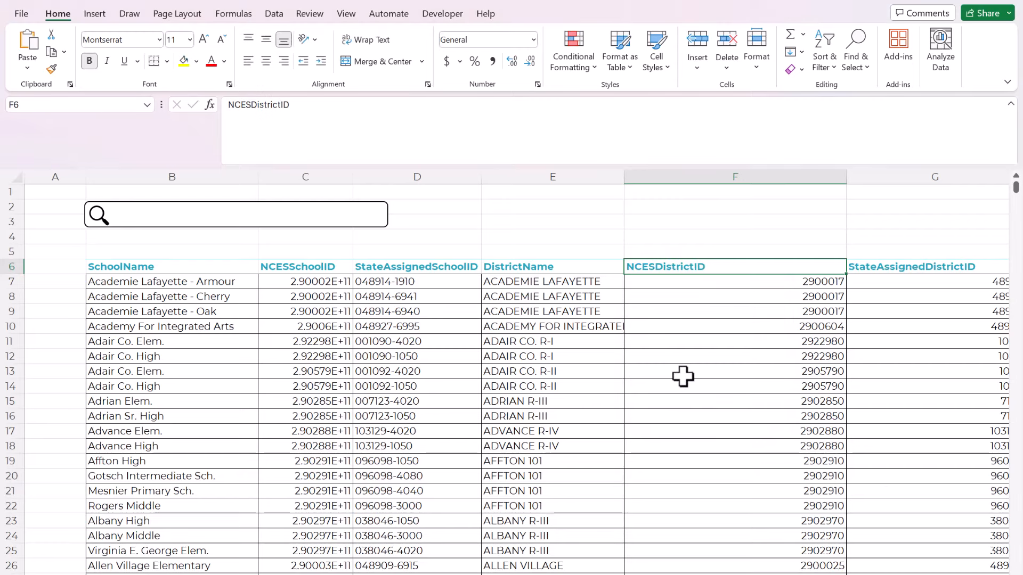
Narrow the NCESDistrictID and StateAssignedDistrictID columns to slightly wider than their headers.
{"action": "left_click", "coordinate": [555, 313]}
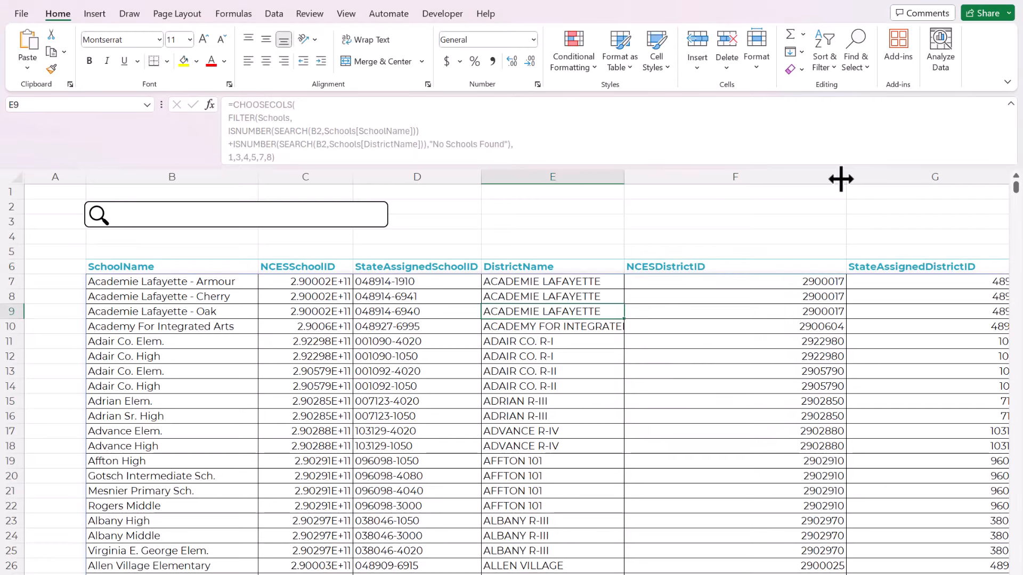
{"action": "left_click_drag", "start_coordinate": [845, 177], "coordinate": [718, 182]}
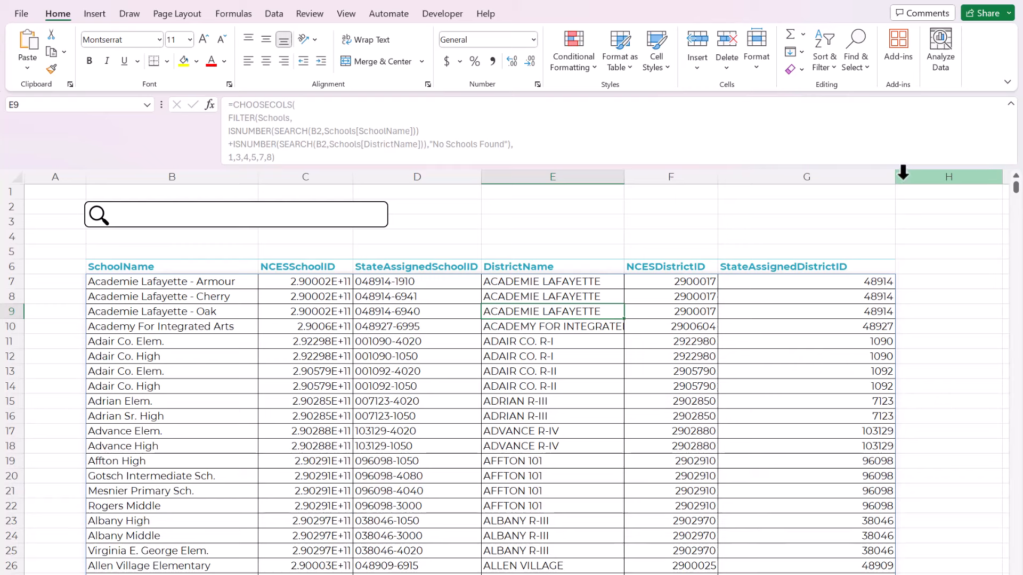
{"action": "left_click_drag", "start_coordinate": [900, 175], "coordinate": [858, 183]}
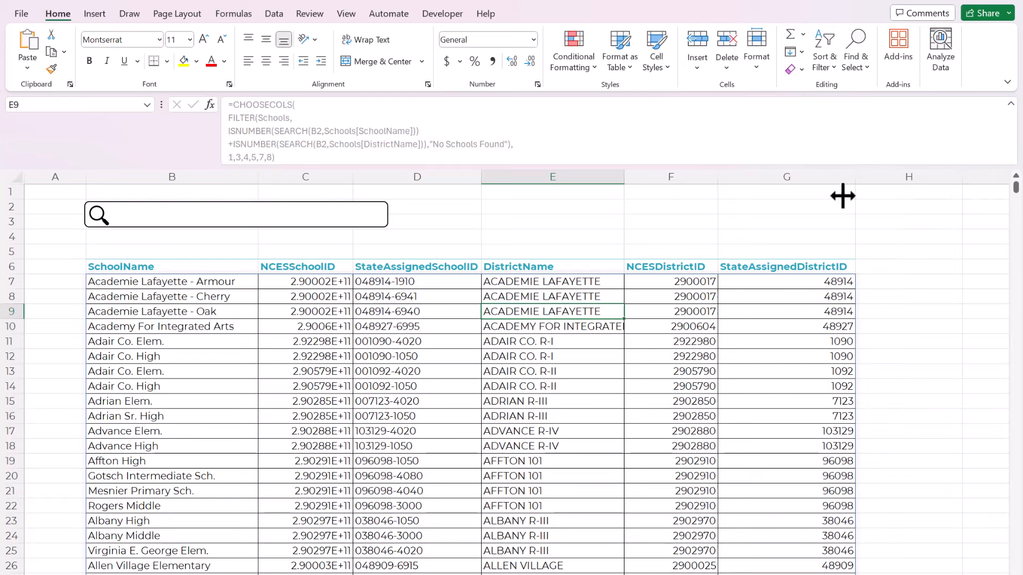
Examine the extent of the results table from the SchoolName header across to StateAssignedDistrictID and down its rows.
{"action": "left_click", "coordinate": [451, 288]}
{"action": "left_click", "coordinate": [198, 268]}
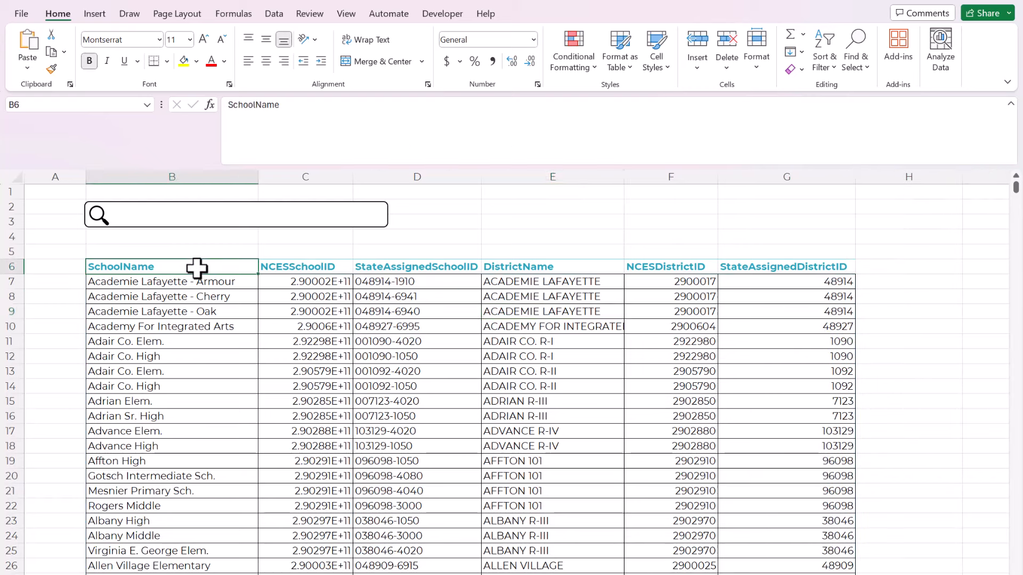
{"action": "key", "text": "shift+Right"}
{"action": "key", "text": "shift+Right"}
{"action": "key", "text": "shift+Right"}
{"action": "key", "text": "shift+Right"}
{"action": "key", "text": "shift+Right"}
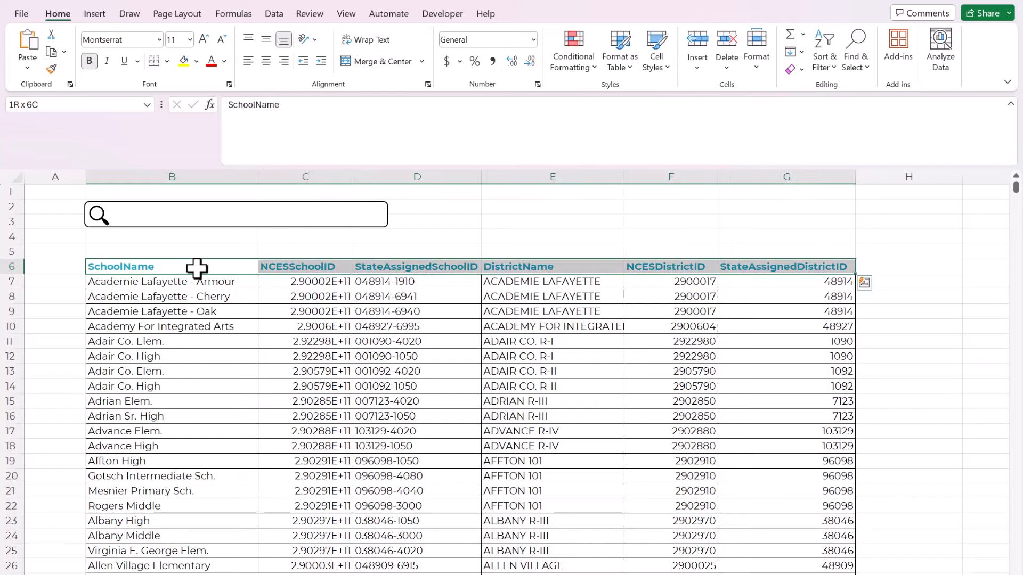
{"action": "key", "text": "ctrl+shift+Down"}
{"action": "key", "text": "ctrl+shift+Up"}
{"action": "key", "text": "Up"}
{"action": "key", "text": "Up"}
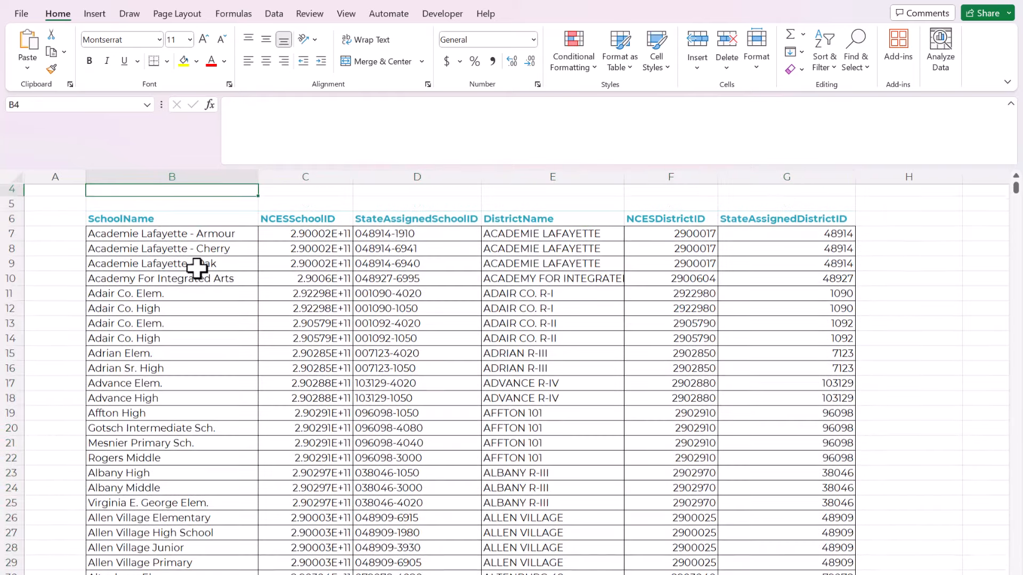
{"action": "scroll", "coordinate": [198, 268], "scroll_direction": "up", "scroll_amount": 1}
{"action": "key", "text": "Down"}
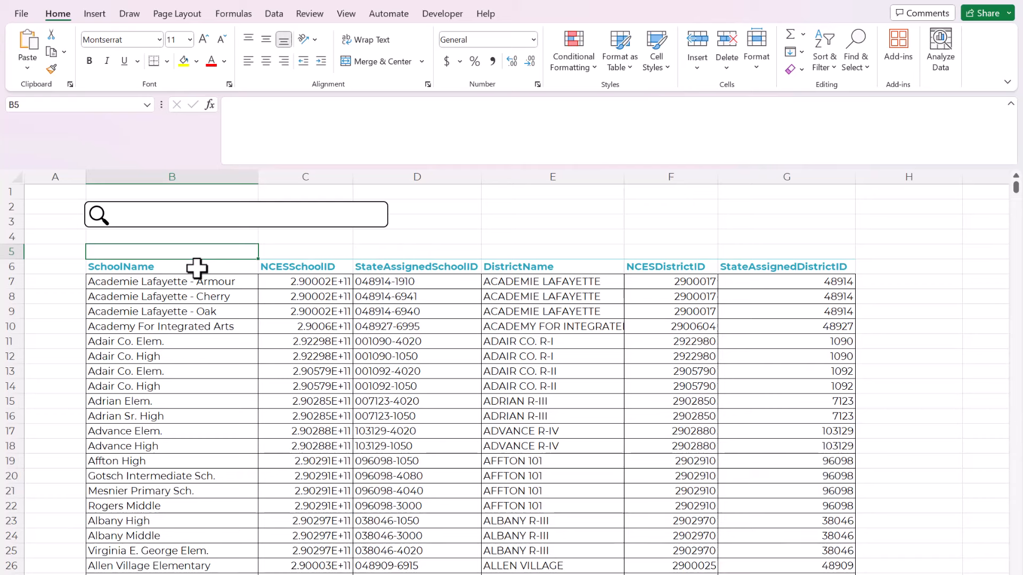
{"action": "left_click_drag", "start_coordinate": [197, 268], "coordinate": [436, 312]}
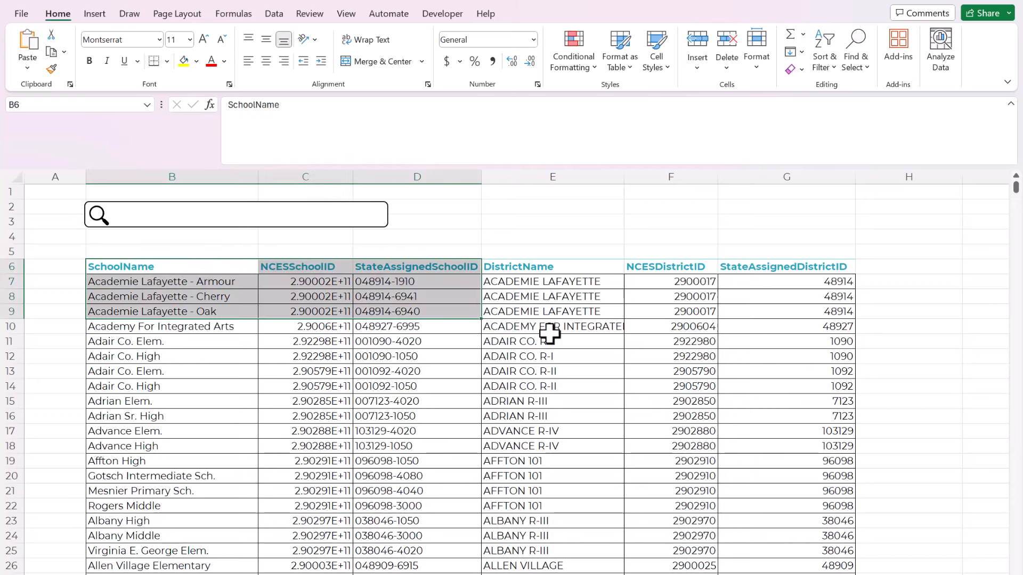
{"action": "left_click_drag", "start_coordinate": [551, 331], "coordinate": [586, 337]}
{"action": "left_click", "coordinate": [318, 315]}
{"action": "left_click", "coordinate": [202, 329]}
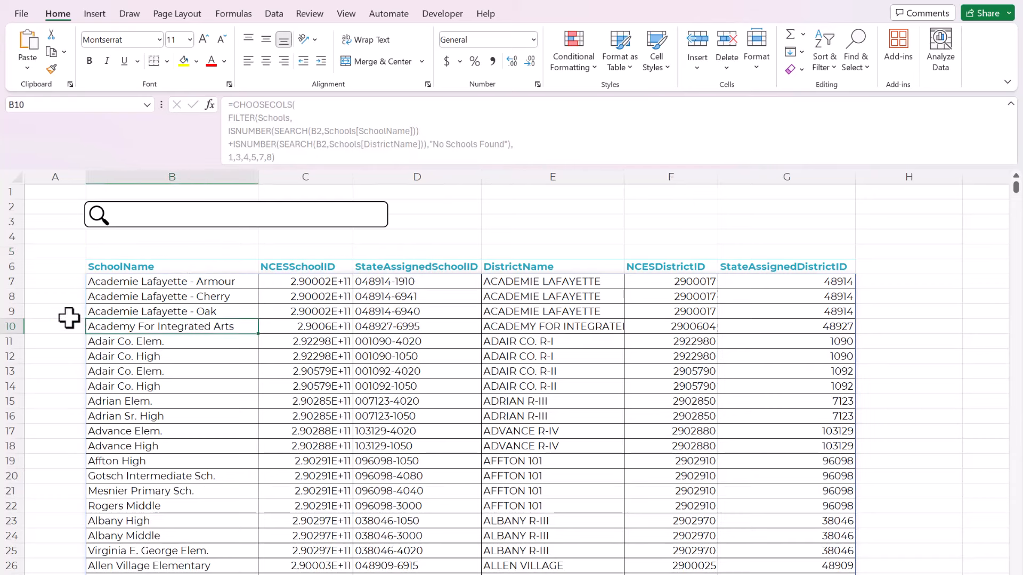
{"action": "left_click", "coordinate": [69, 317]}
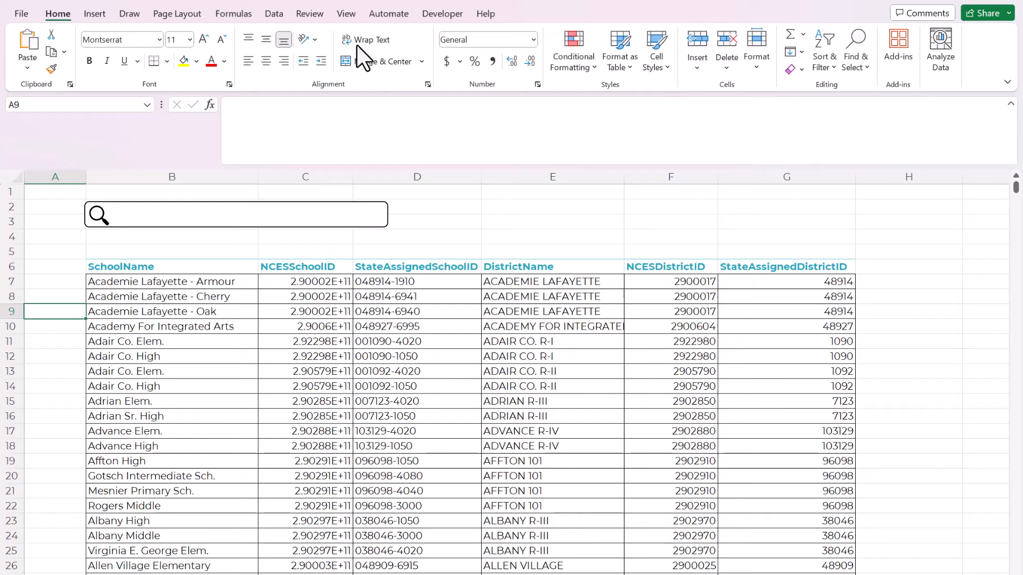